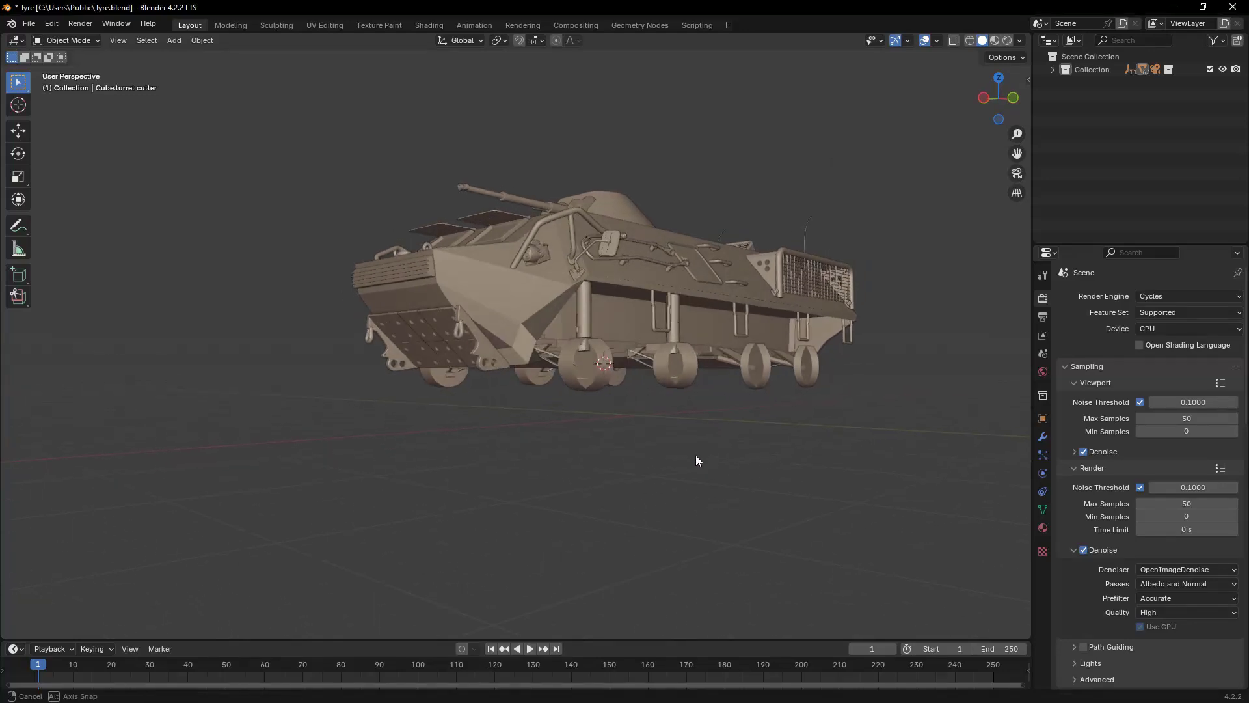
Add a cylinder and rotate it 90° on X so it stands upright as a wheel
{"action": "key", "text": "shift+a"}
{"action": "mouse_move", "coordinate": [678, 446]}
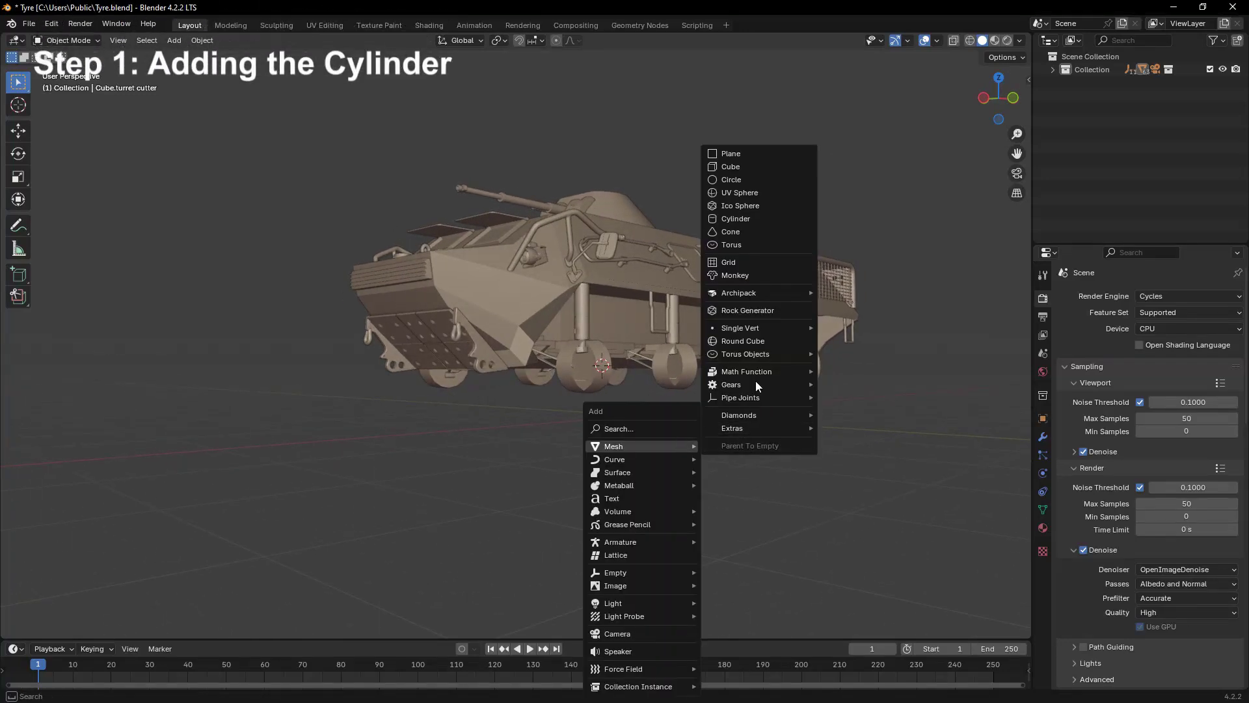
{"action": "left_click", "coordinate": [756, 218]}
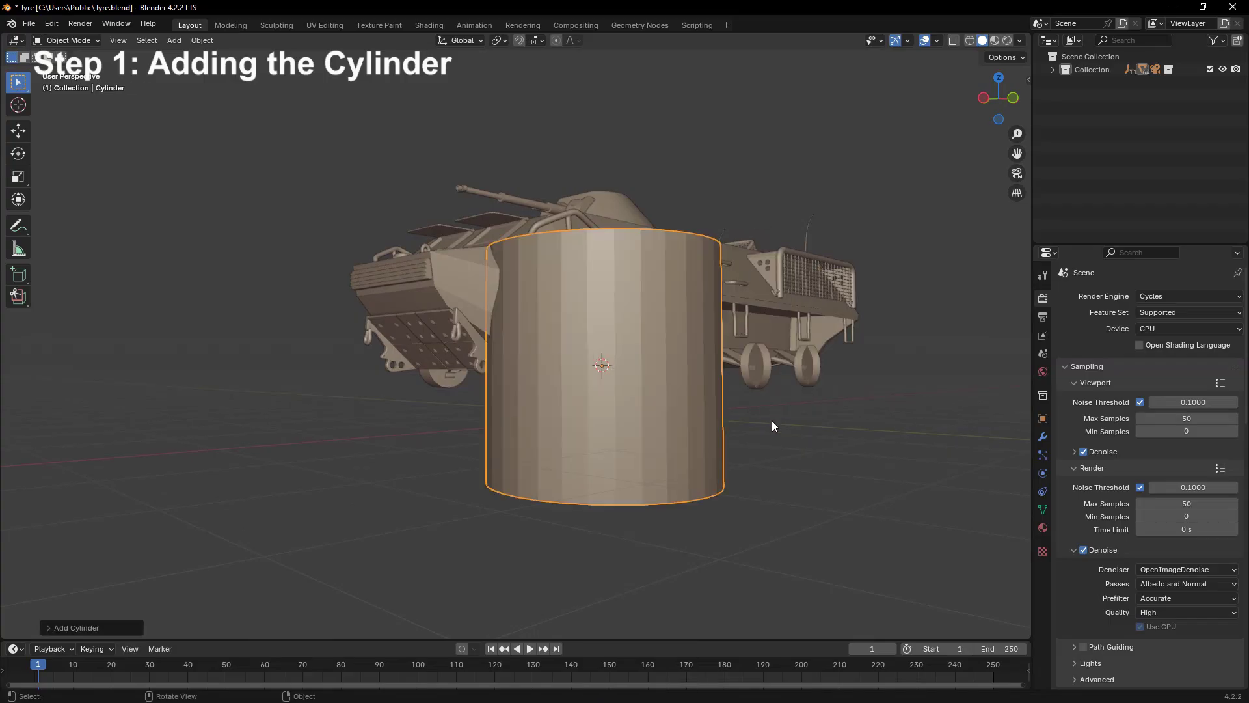
{"action": "type", "text": "rx90"}
{"action": "key", "text": "Return"}
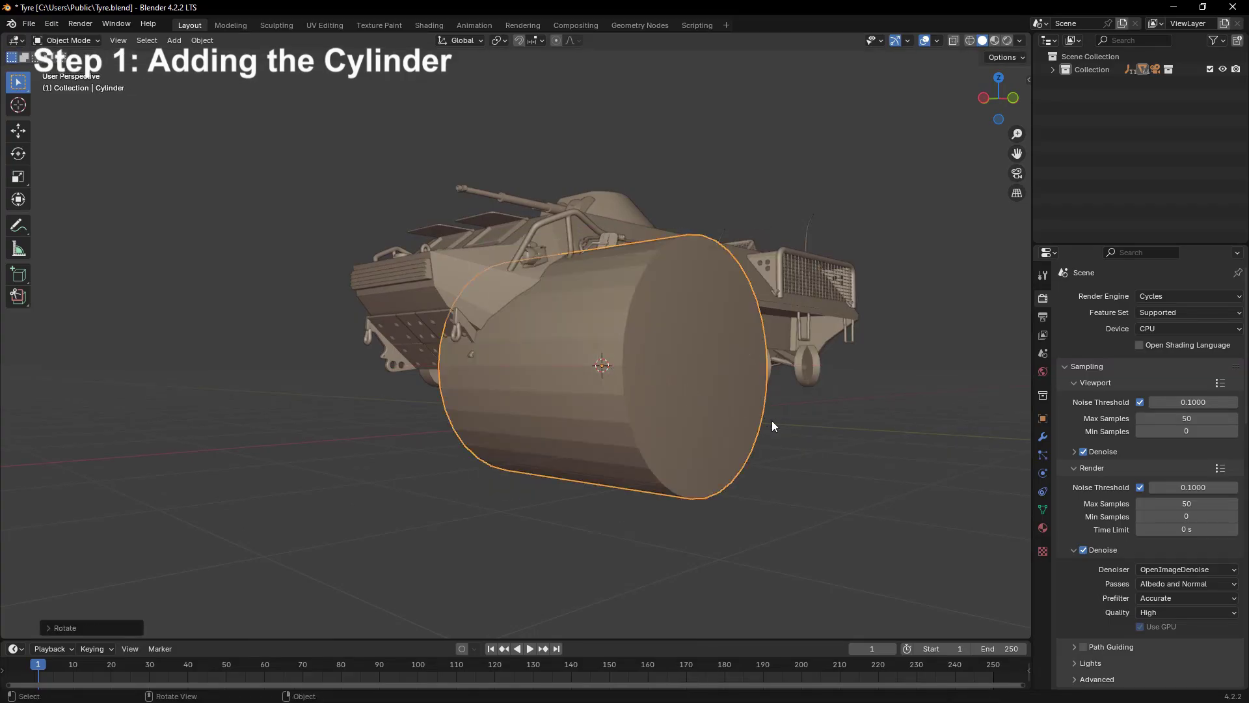
Check the cylinder from the right and front views and review its transforms in the sidebar
{"action": "key", "text": "KP_3"}
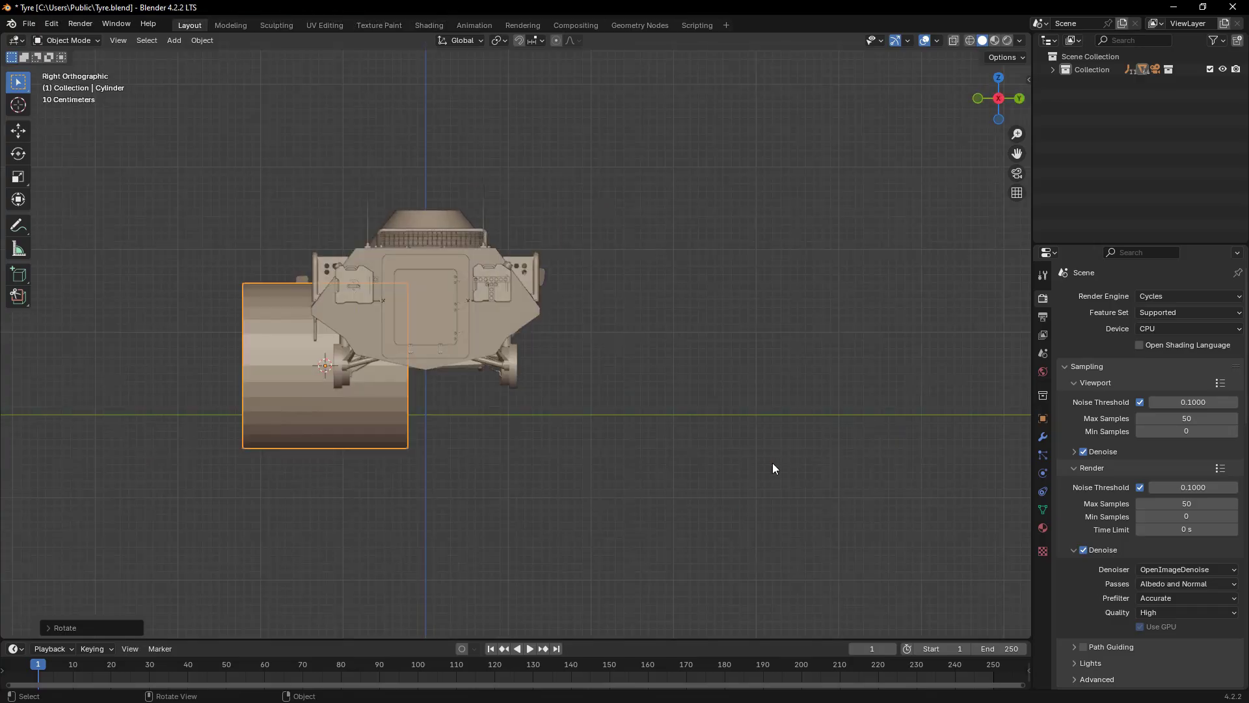
{"action": "key", "text": "KP_1"}
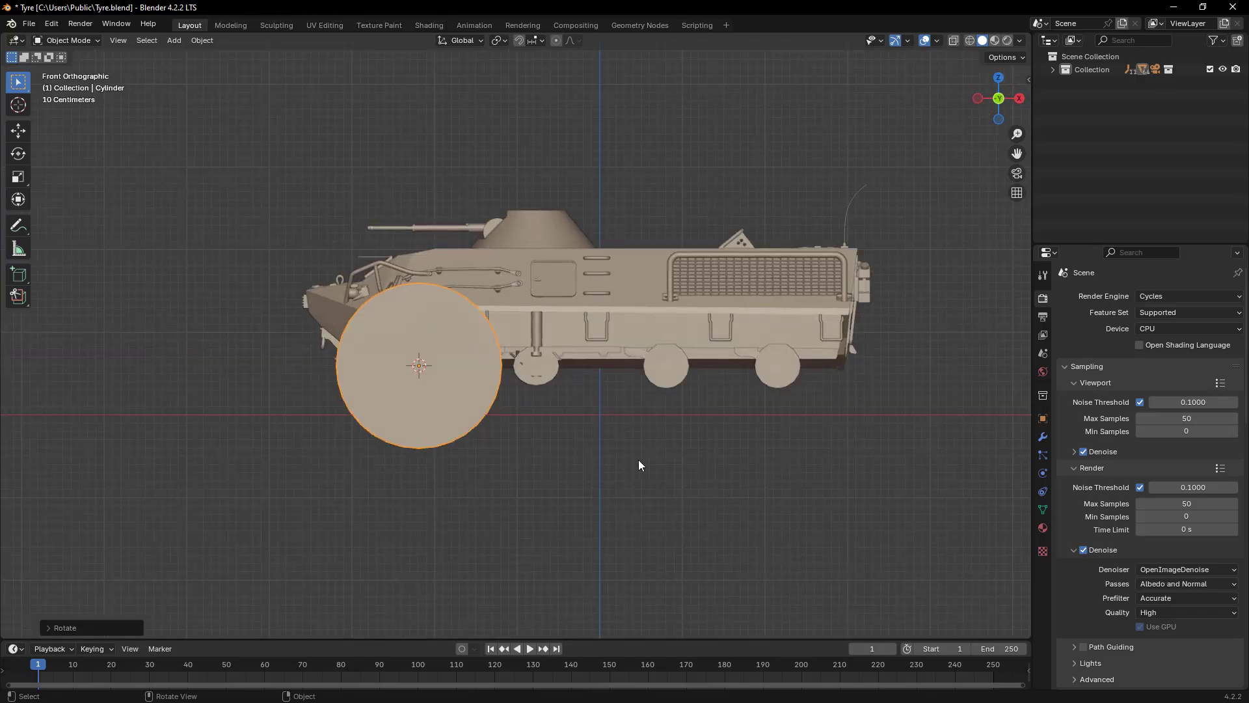
{"action": "key", "text": "n"}
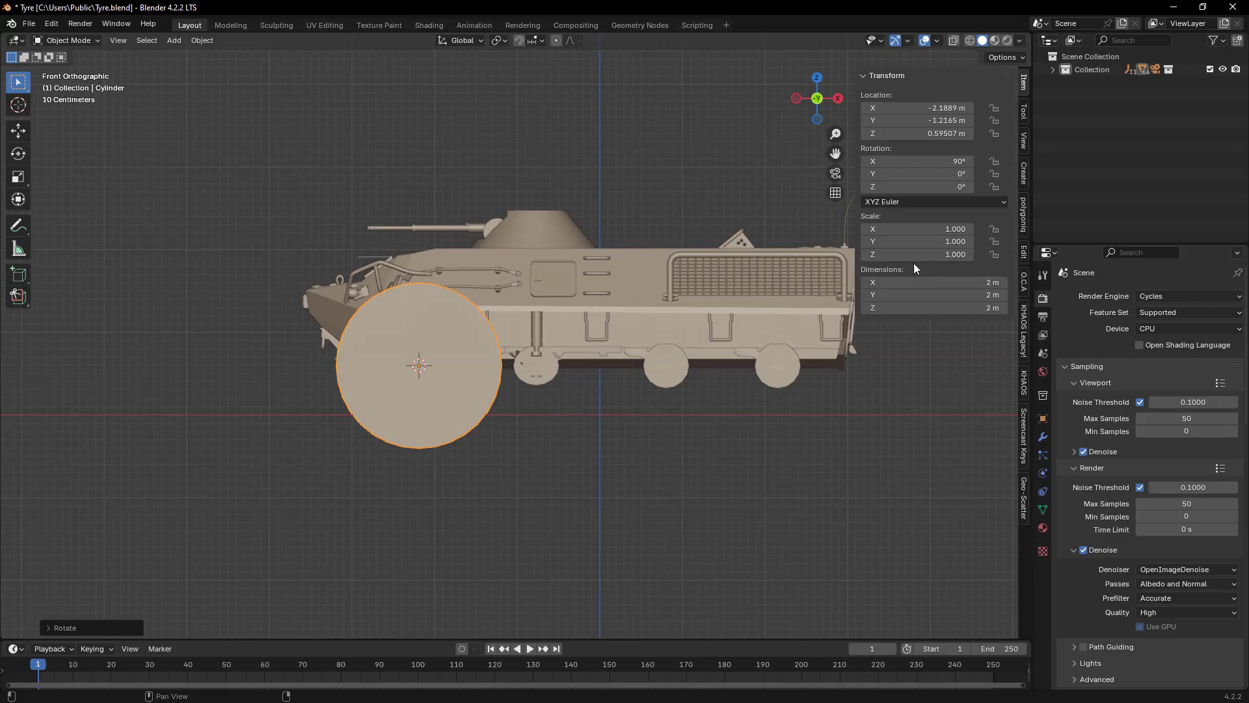
{"action": "left_click", "coordinate": [1023, 448]}
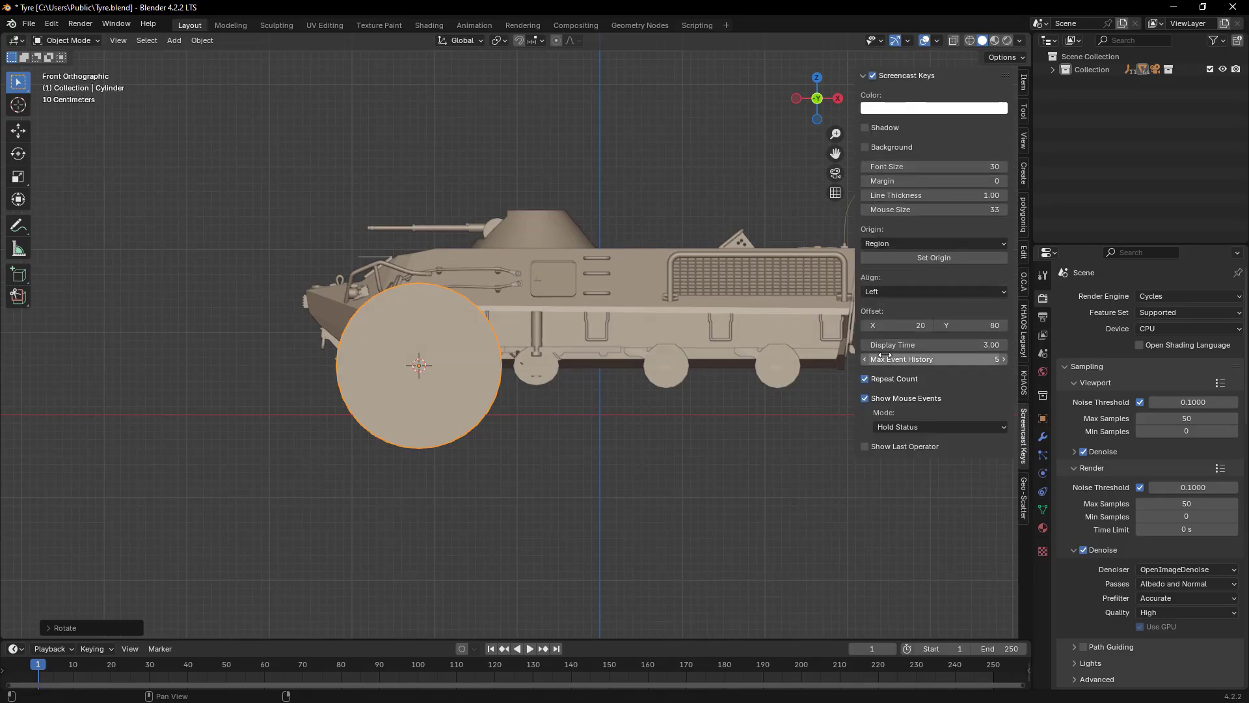
{"action": "left_click", "coordinate": [676, 522]}
Close the sidebar and scale the cylinder down evenly to wheel size
{"action": "key", "text": "n"}
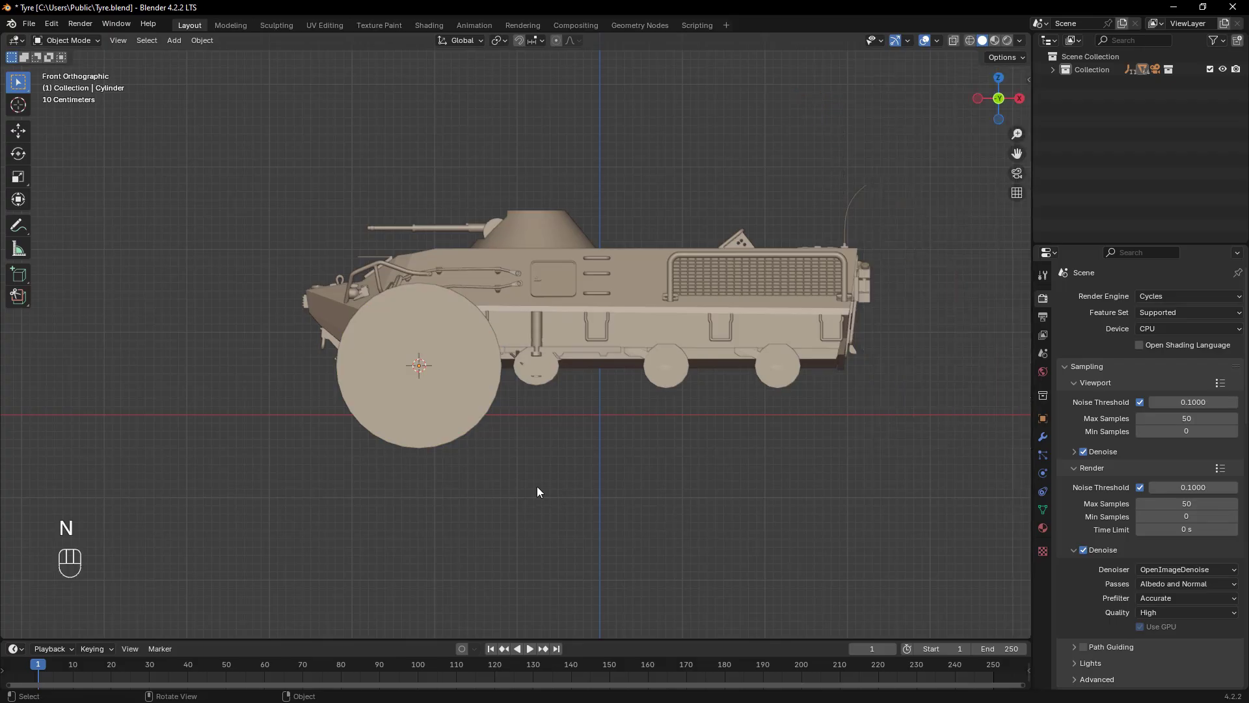
{"action": "left_click", "coordinate": [448, 387]}
{"action": "key", "text": "s"}
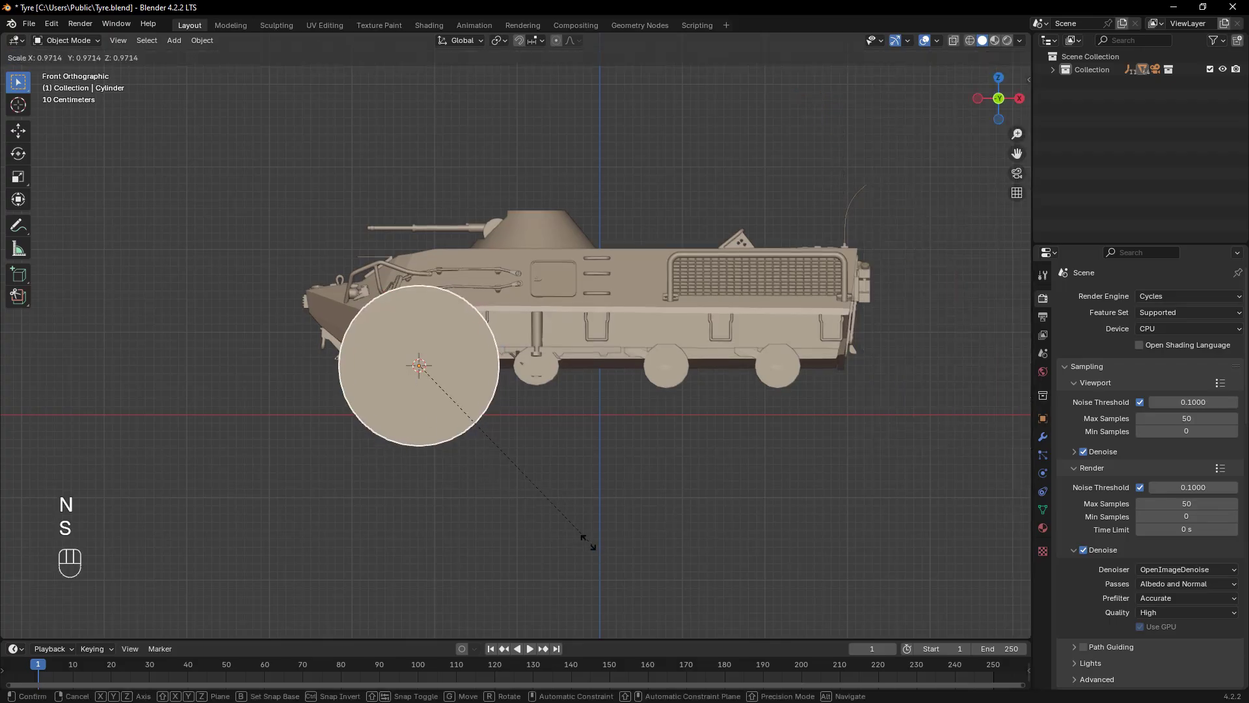
{"action": "left_click", "coordinate": [510, 482]}
{"action": "mouse_move", "coordinate": [510, 482]}
{"action": "middle_mouse_down"}
{"action": "mouse_move", "coordinate": [428, 479]}
{"action": "mouse_move", "coordinate": [517, 474]}
{"action": "middle_mouse_up"}
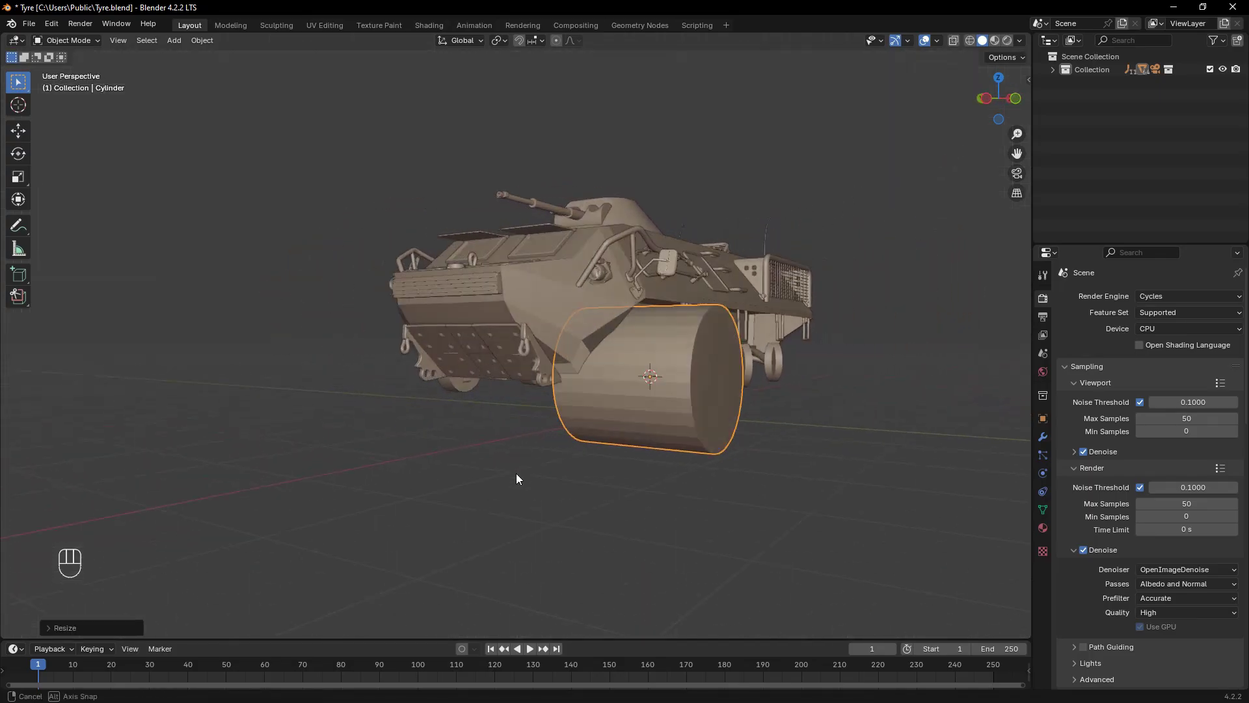
Flatten the cylinder along Y to 0.2623 scale and check it from several angles
{"action": "key", "text": "s"}
{"action": "key", "text": "y"}
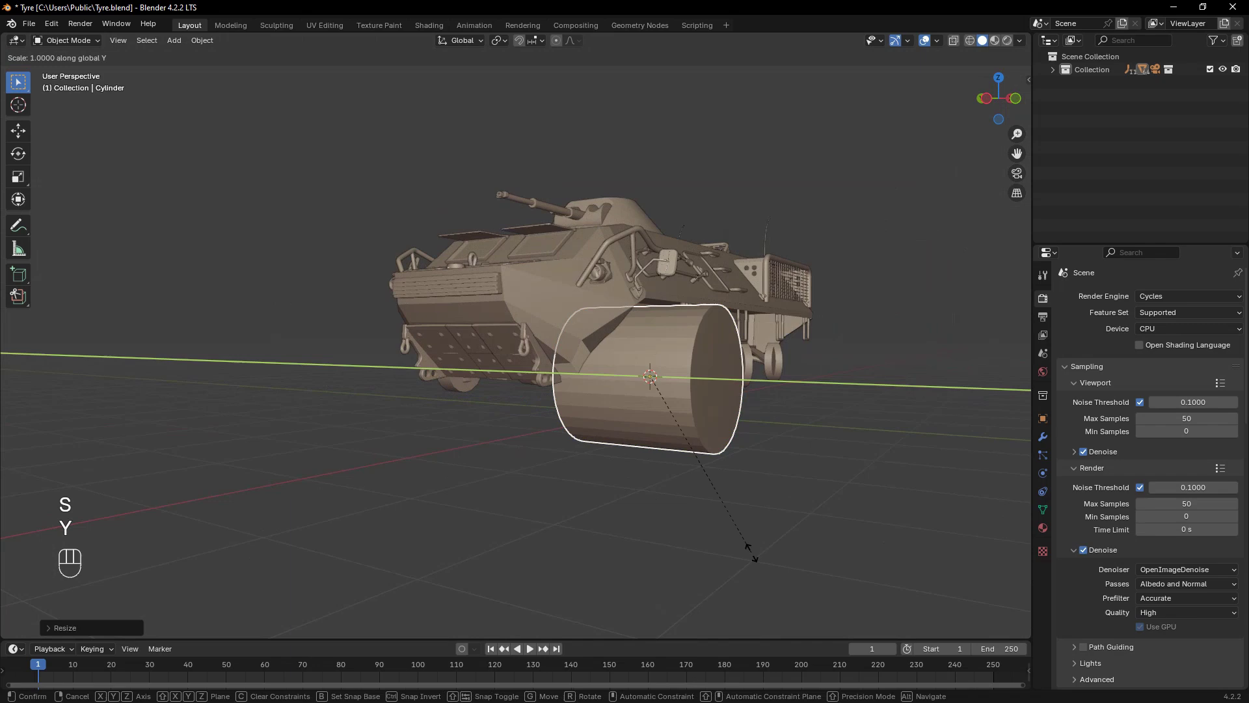
{"action": "mouse_move", "coordinate": [663, 458]}
{"action": "mouse_move", "coordinate": [636, 427]}
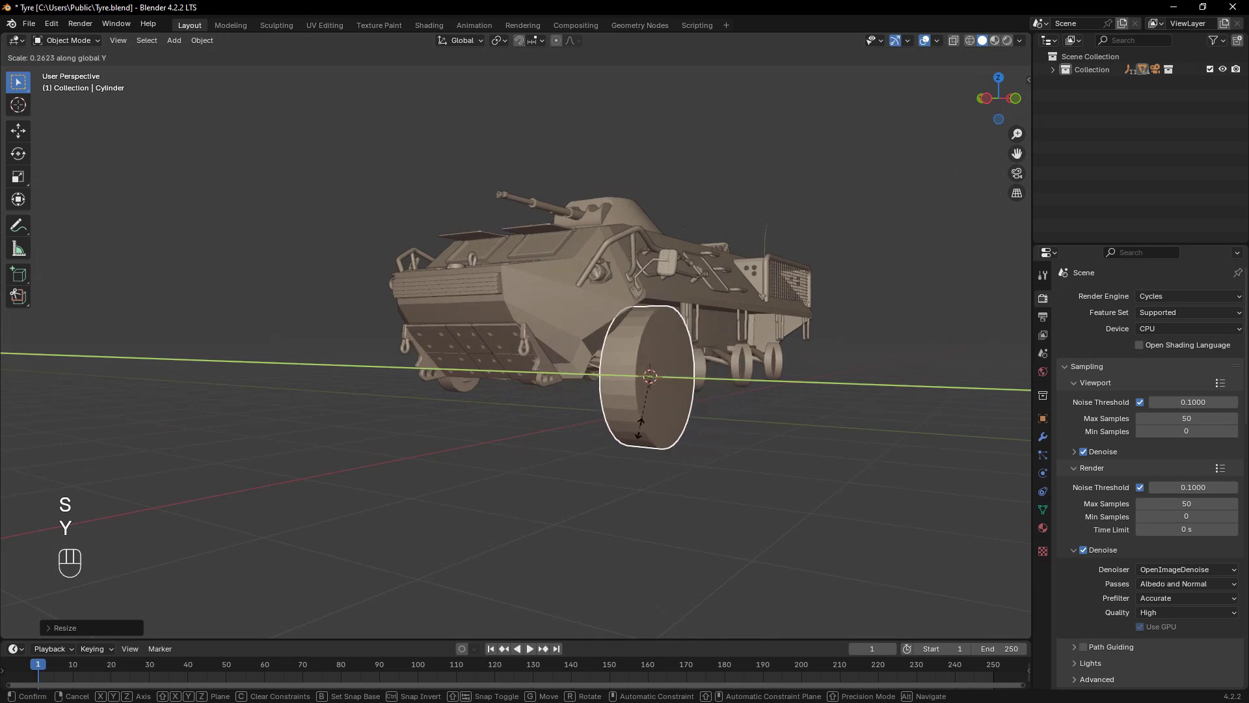
{"action": "left_click", "coordinate": [660, 445]}
{"action": "middle_click_drag", "start_coordinate": [671, 458], "coordinate": [668, 509]}
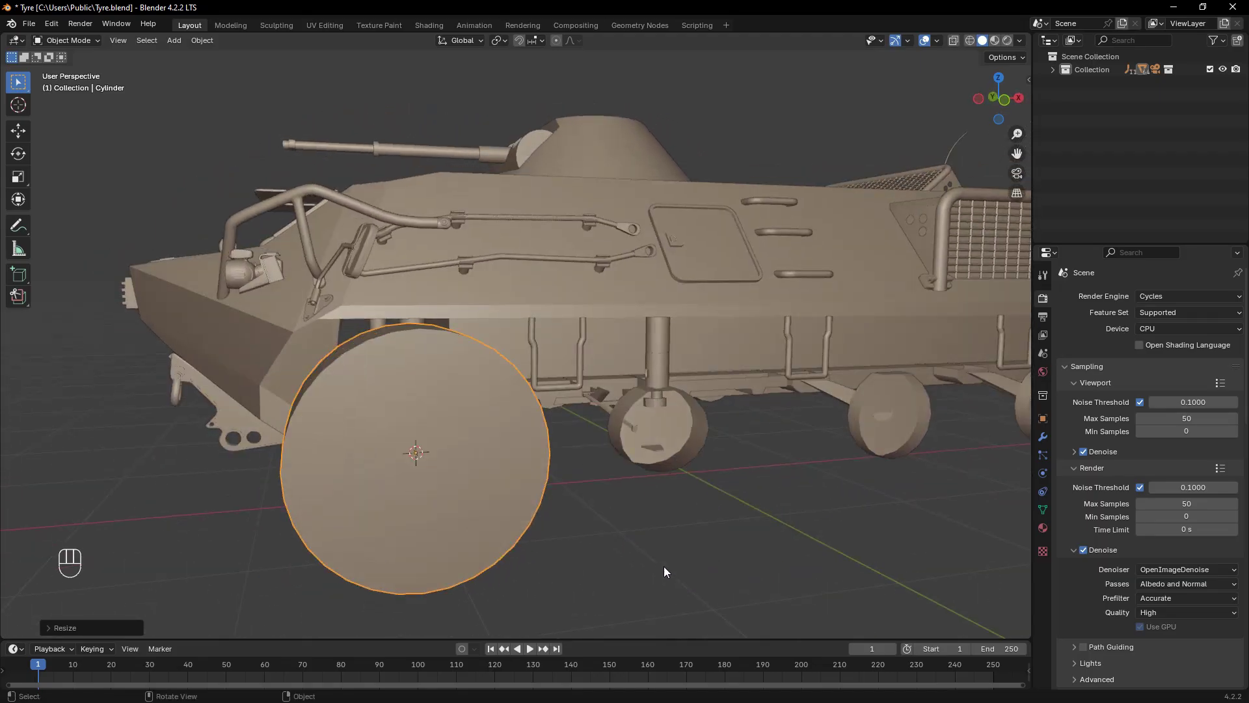
{"action": "key", "text": "KP_3"}
{"action": "key", "text": "KP_1"}
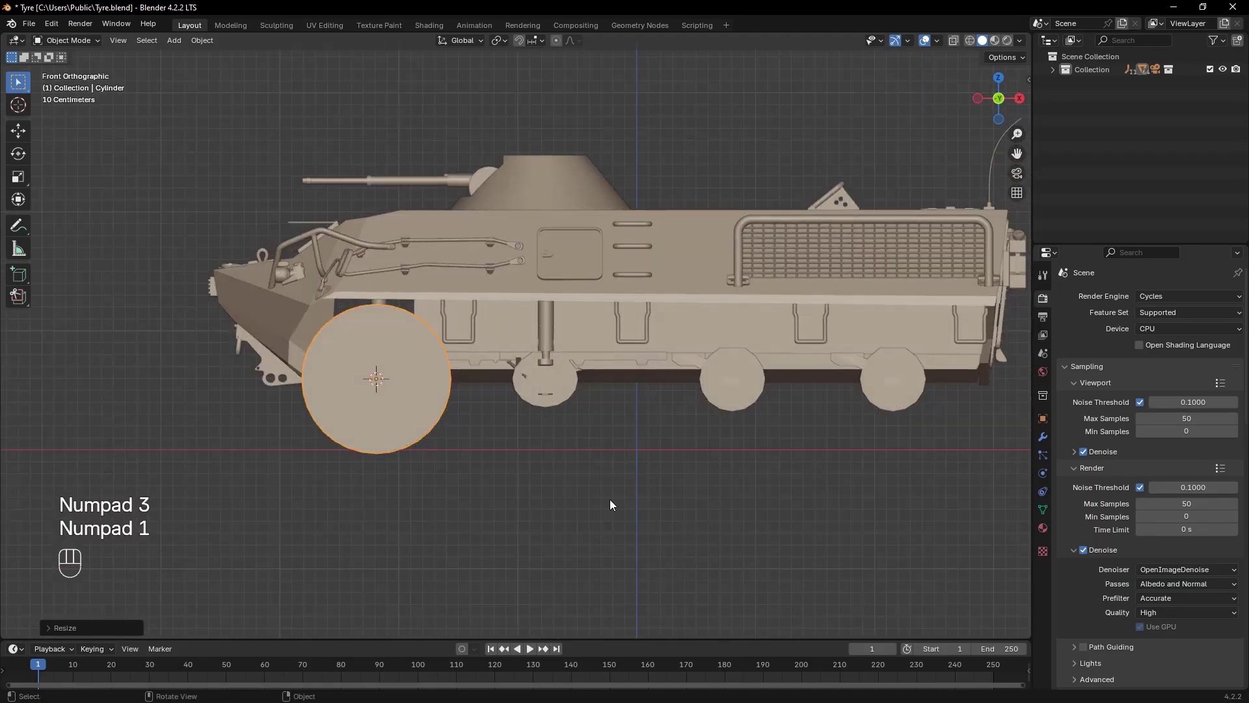
{"action": "middle_click_drag", "start_coordinate": [611, 501], "coordinate": [751, 481]}
{"action": "mouse_move", "coordinate": [836, 461]}
{"action": "middle_mouse_down"}
{"action": "mouse_move", "coordinate": [873, 496]}
{"action": "mouse_move", "coordinate": [827, 481]}
{"action": "middle_mouse_up"}
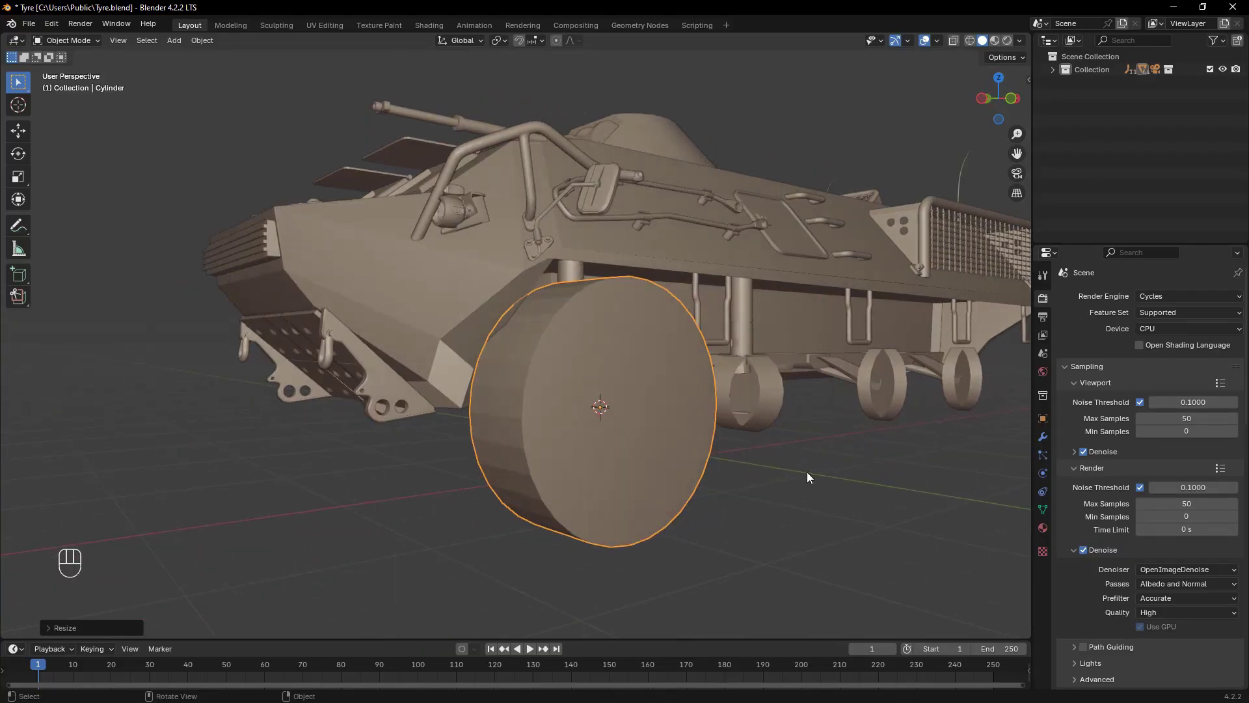
Isolate the cylinder in Local View and orbit to a side-on angle
{"action": "key", "text": "slash"}
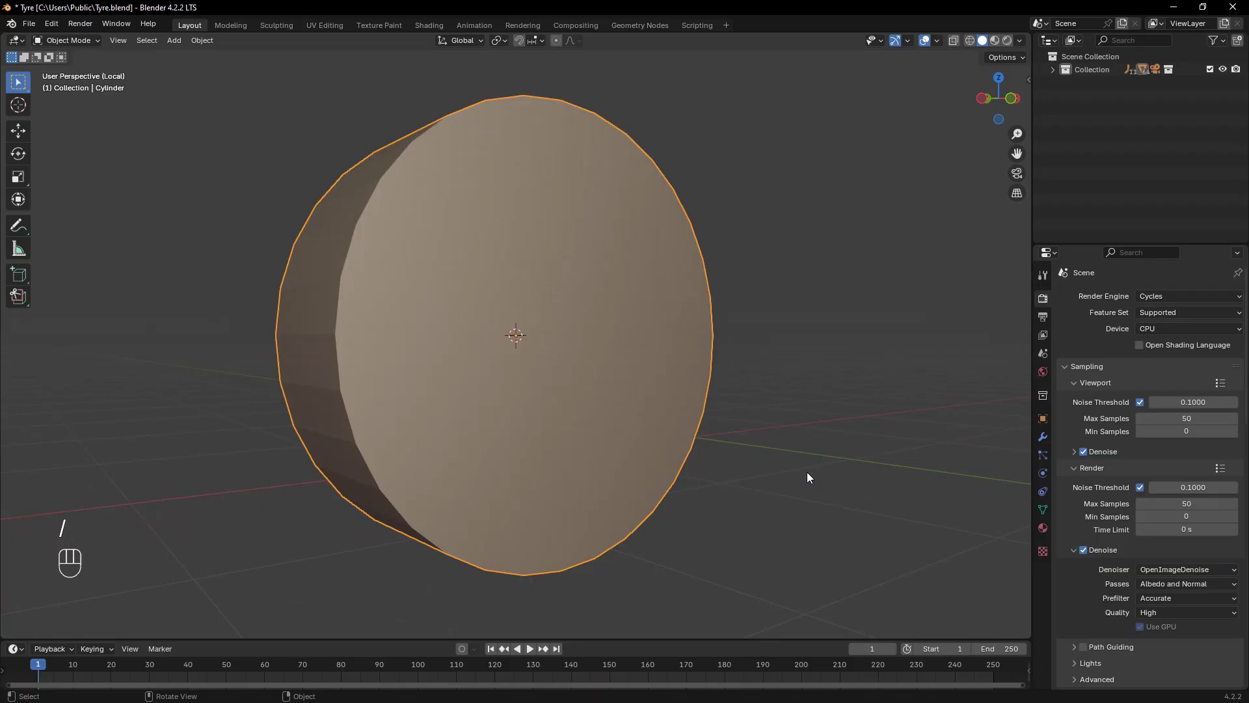
{"action": "scroll", "coordinate": [803, 473], "scroll_direction": "down", "scroll_amount": 4}
{"action": "middle_click_drag", "start_coordinate": [747, 439], "coordinate": [701, 415]}
Select the cylinder's front cap face in Edit Mode and delete it, leaving an open ring
{"action": "key", "text": "Tab"}
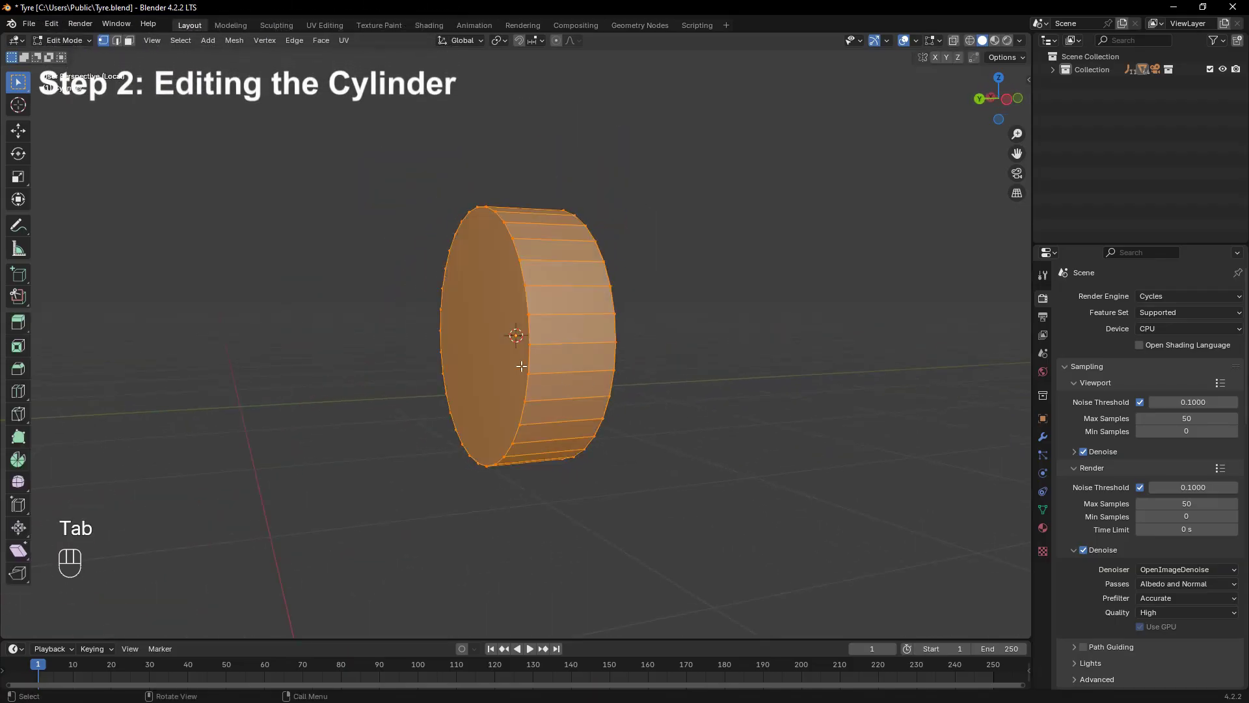
{"action": "key", "text": "3"}
{"action": "middle_click_drag", "start_coordinate": [452, 361], "coordinate": [669, 421]}
{"action": "left_click", "coordinate": [545, 374]}
{"action": "key", "text": "x"}
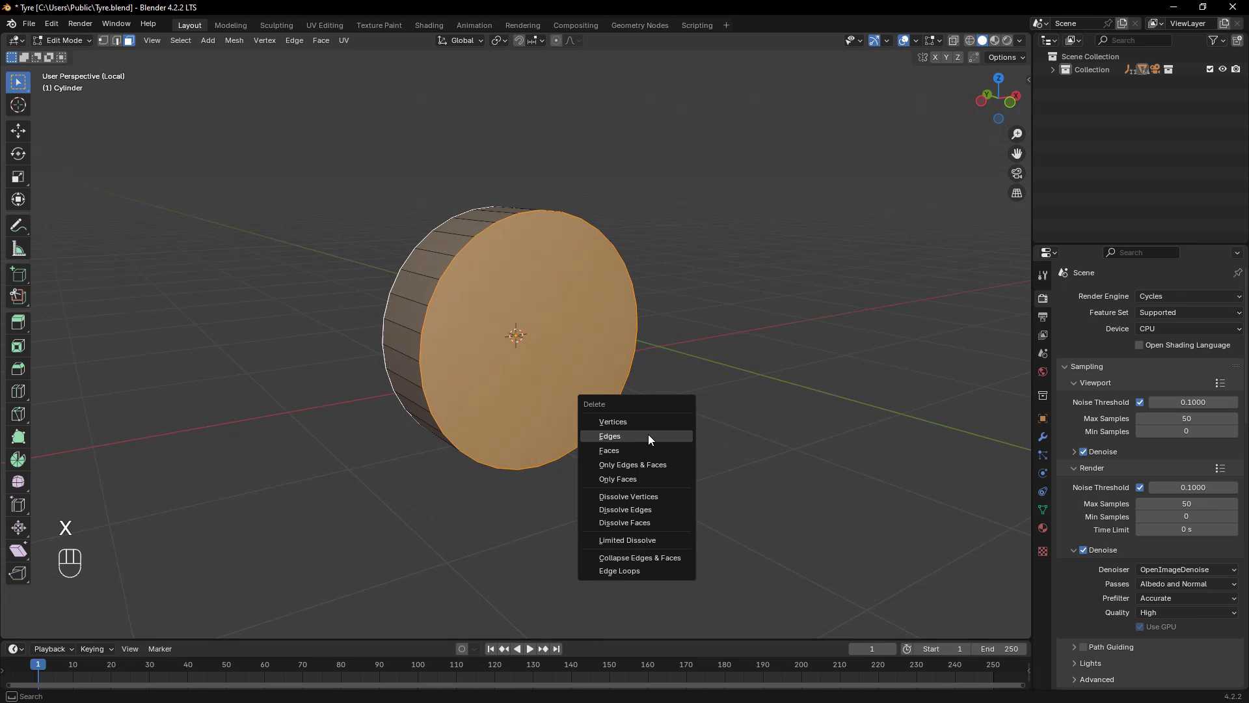
{"action": "left_click", "coordinate": [642, 451]}
{"action": "middle_click_drag", "start_coordinate": [639, 450], "coordinate": [575, 424]}
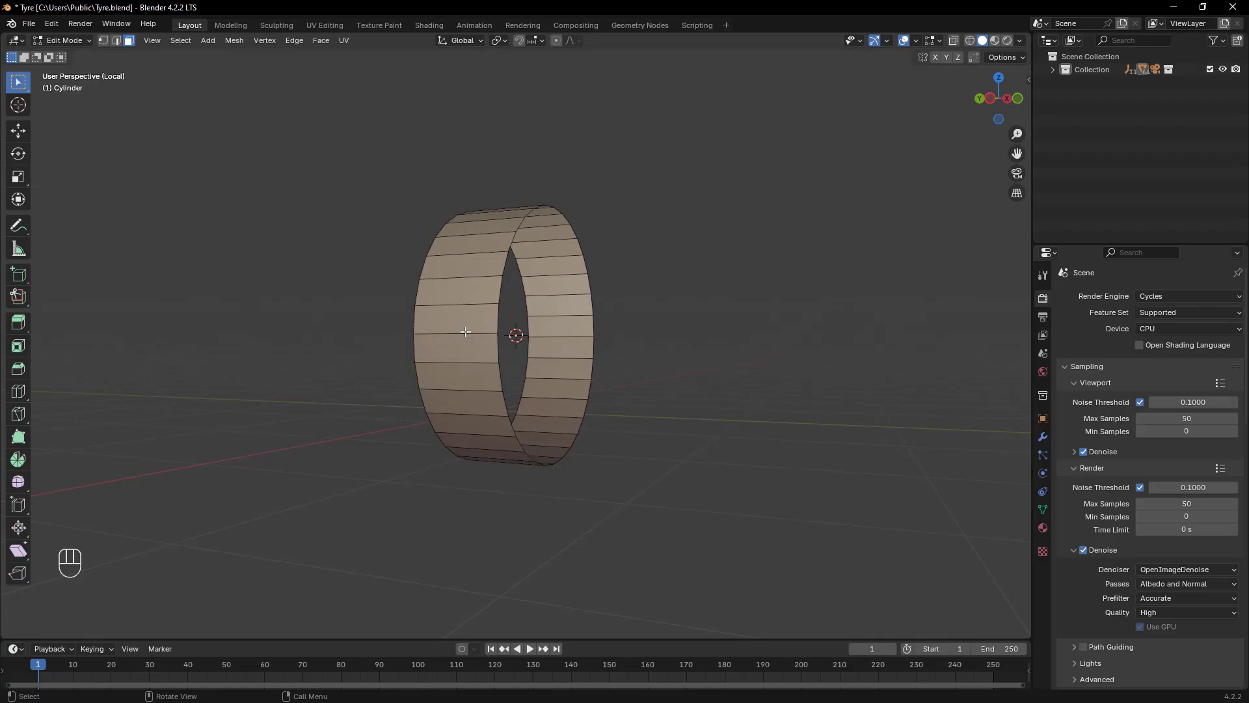
Add an edge loop cut around the middle of the ring
{"action": "key", "text": "ctrl"}
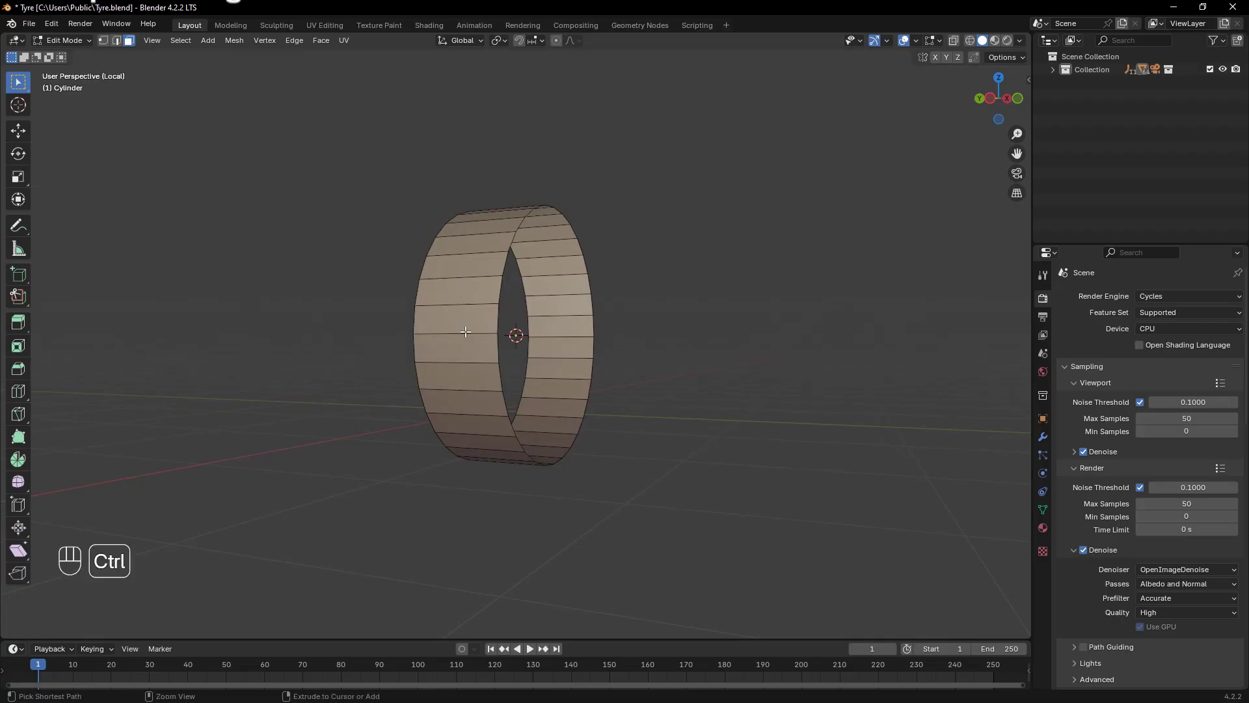
{"action": "key", "text": "ctrl+r"}
{"action": "left_click", "coordinate": [465, 328]}
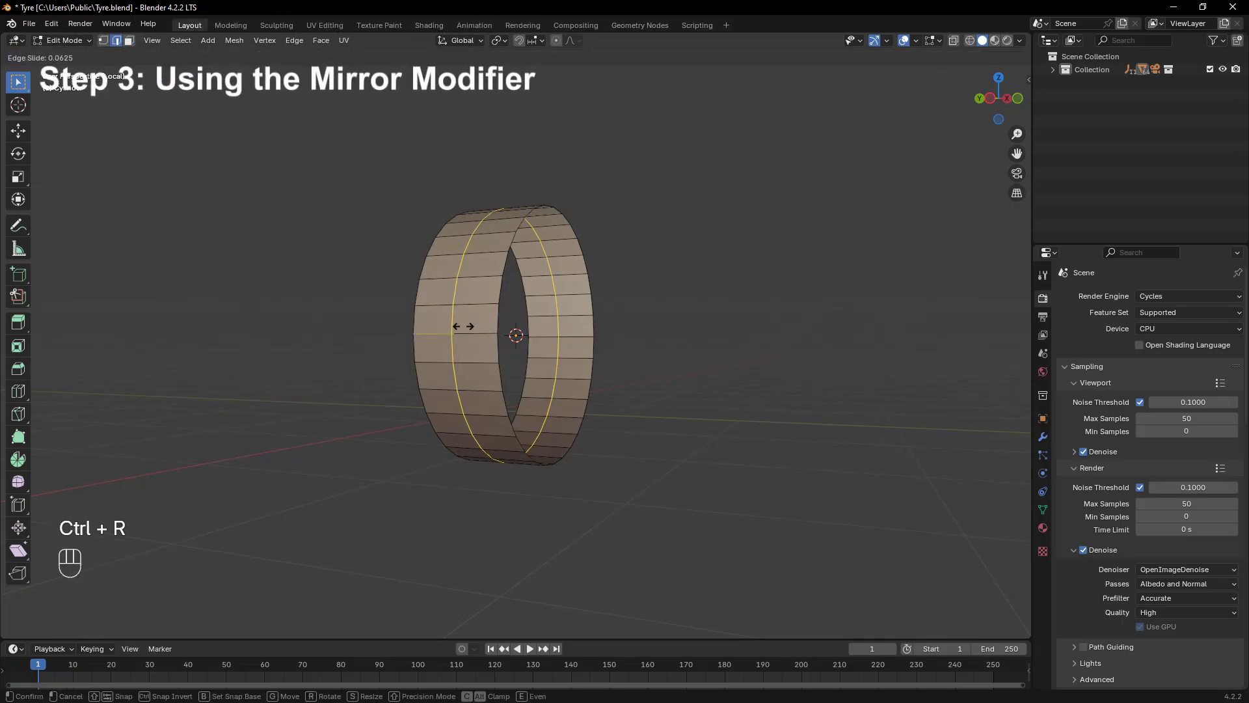
{"action": "left_click", "coordinate": [464, 326]}
{"action": "middle_click_drag", "start_coordinate": [667, 435], "coordinate": [692, 442]}
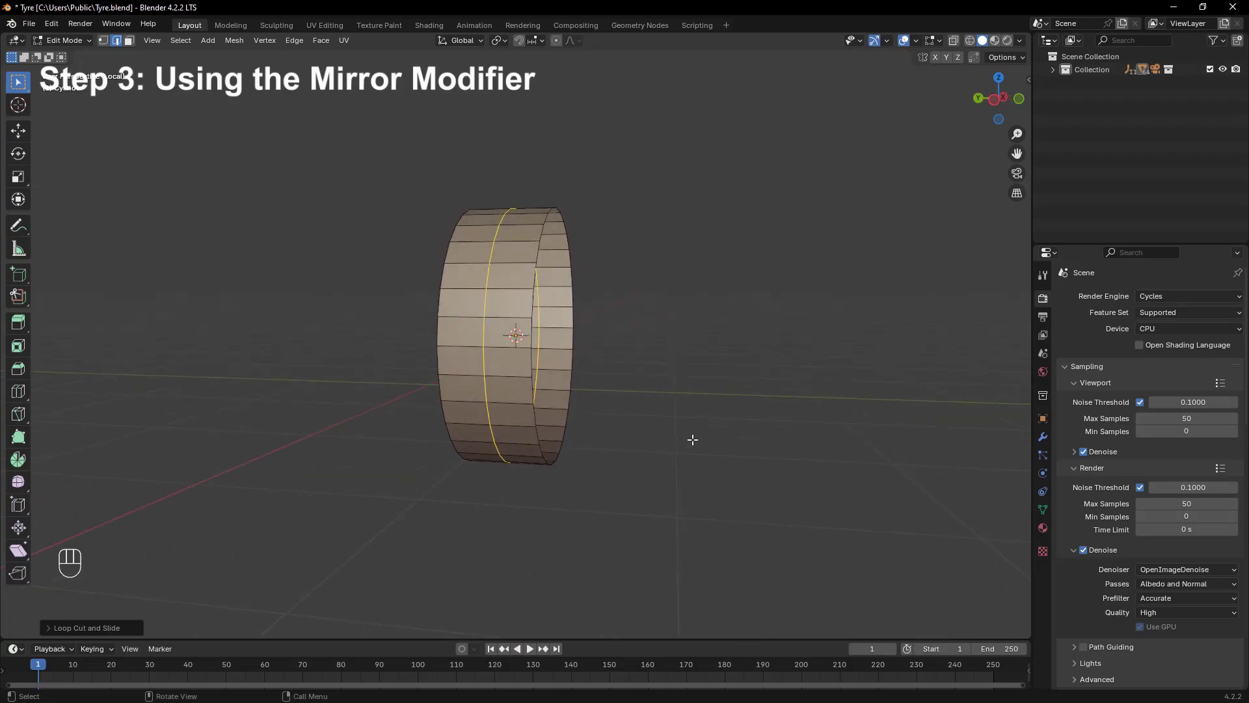
Box-select the ring's left-half vertices in wireframe, delete them, and return to Object Mode
{"action": "key", "text": "1"}
{"action": "key", "text": "shift+z"}
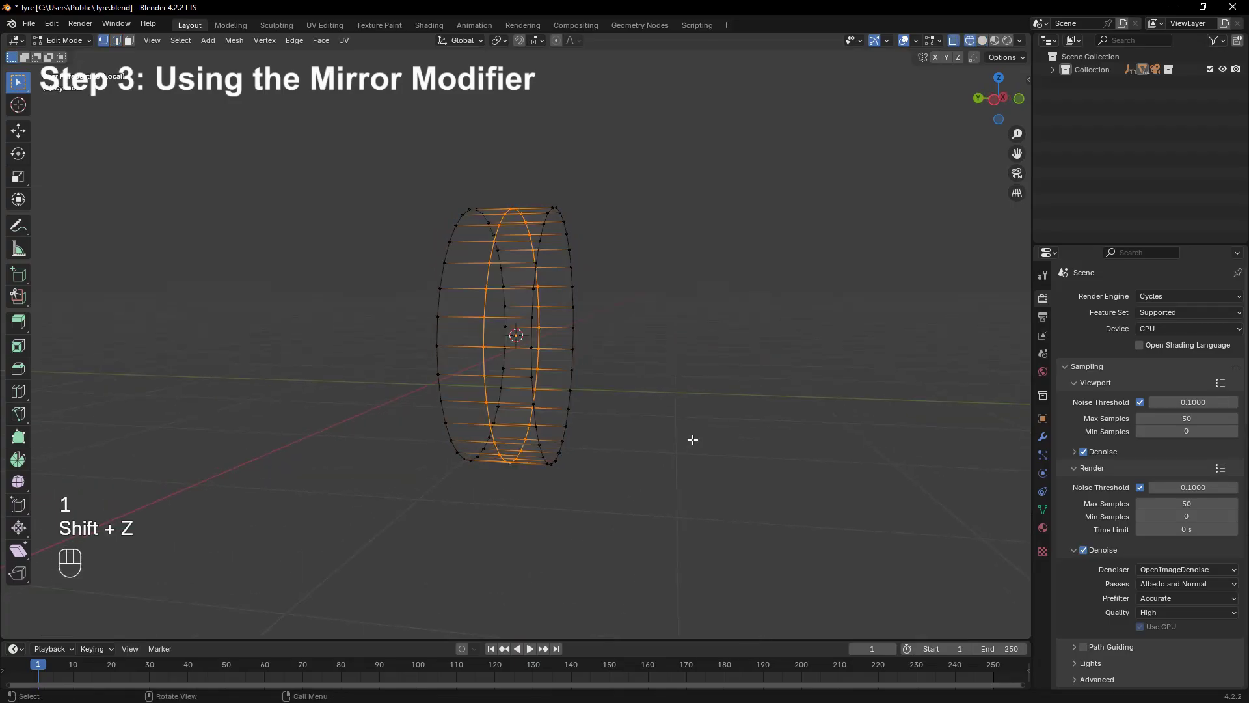
{"action": "key", "text": "KP_1"}
{"action": "key", "text": "KP_3"}
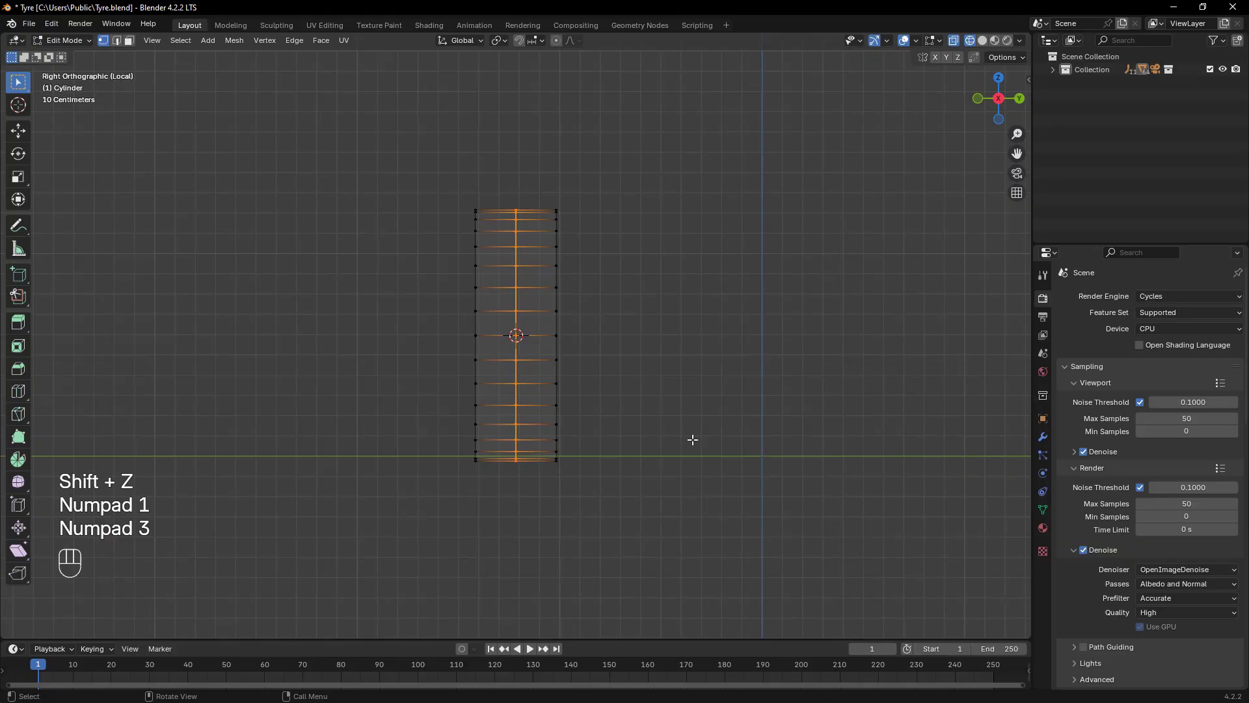
{"action": "left_click_drag", "start_coordinate": [408, 179], "coordinate": [503, 534]}
{"action": "key", "text": "x"}
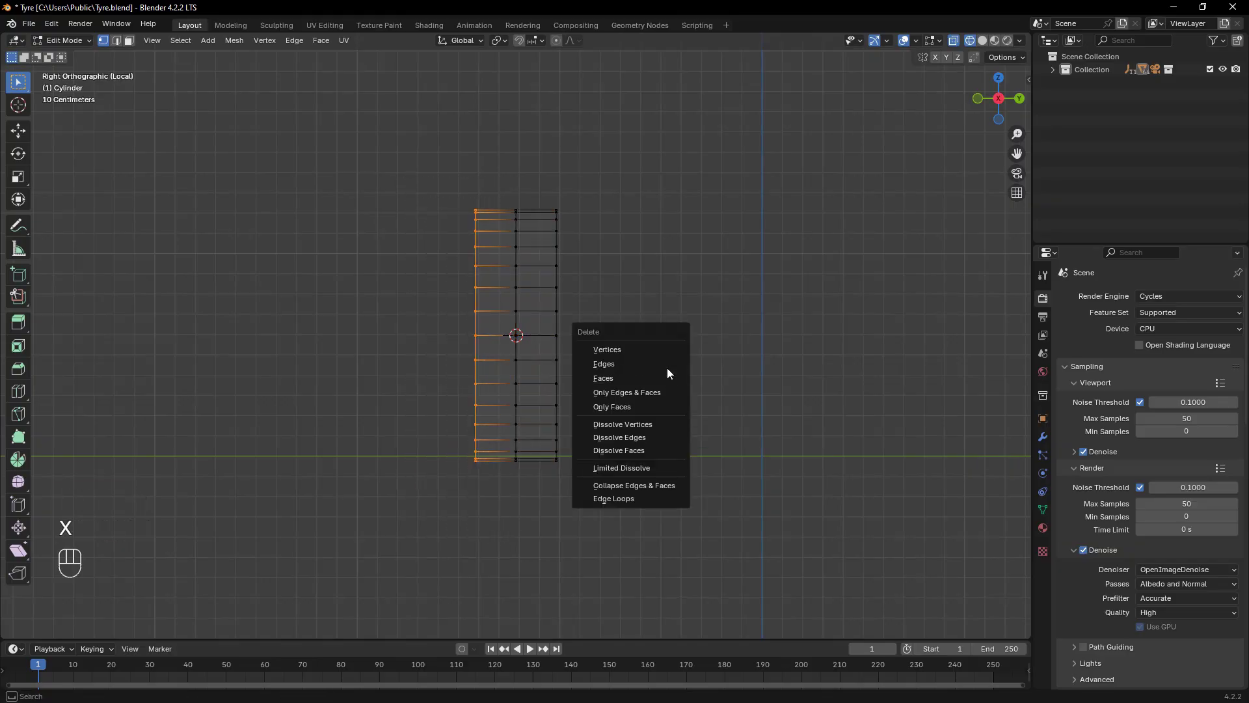
{"action": "left_click", "coordinate": [668, 352]}
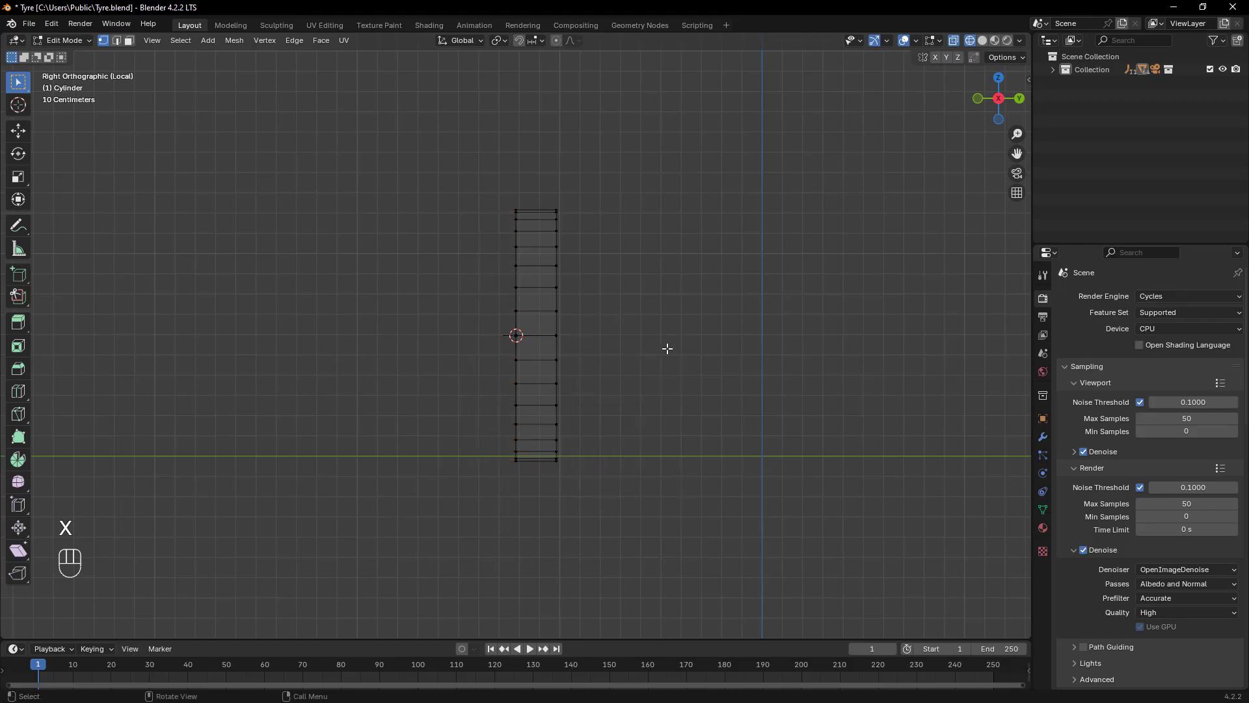
{"action": "key", "text": "shift+z"}
{"action": "middle_click_drag", "start_coordinate": [666, 349], "coordinate": [630, 365]}
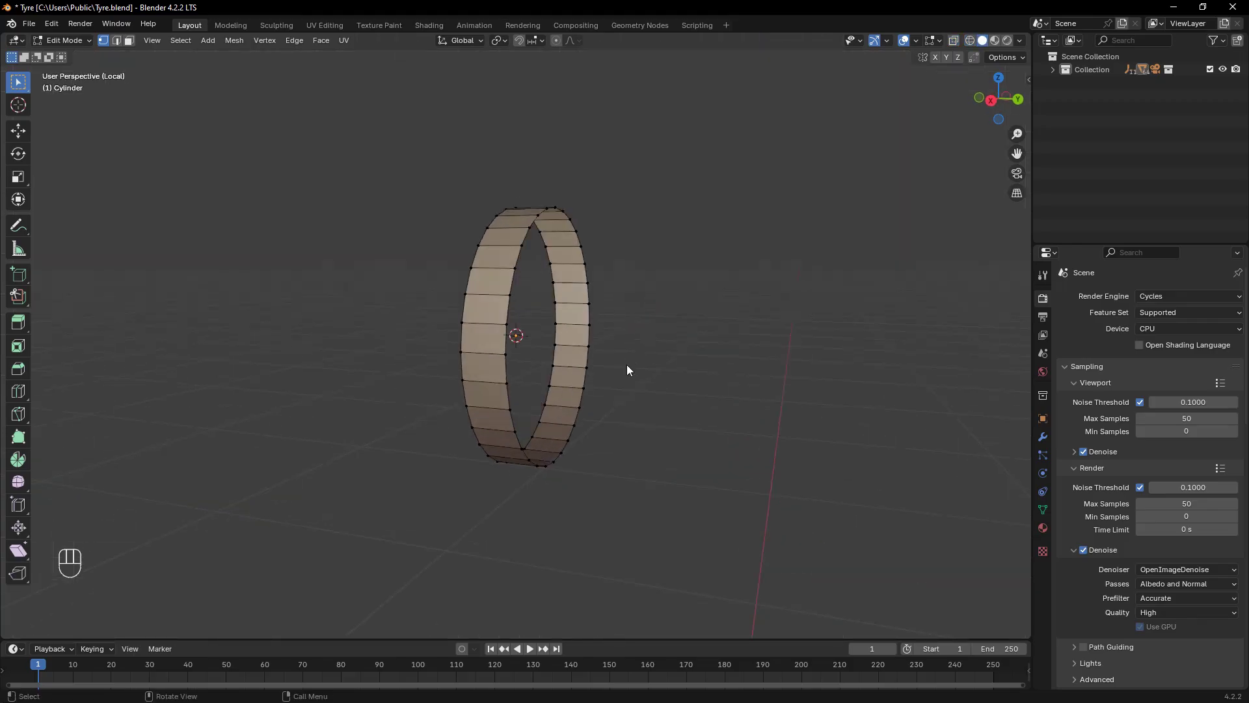
{"action": "key", "text": "Tab"}
Add a Mirror modifier to the ring and apply all its transforms
{"action": "middle_click_drag", "start_coordinate": [654, 435], "coordinate": [674, 421]}
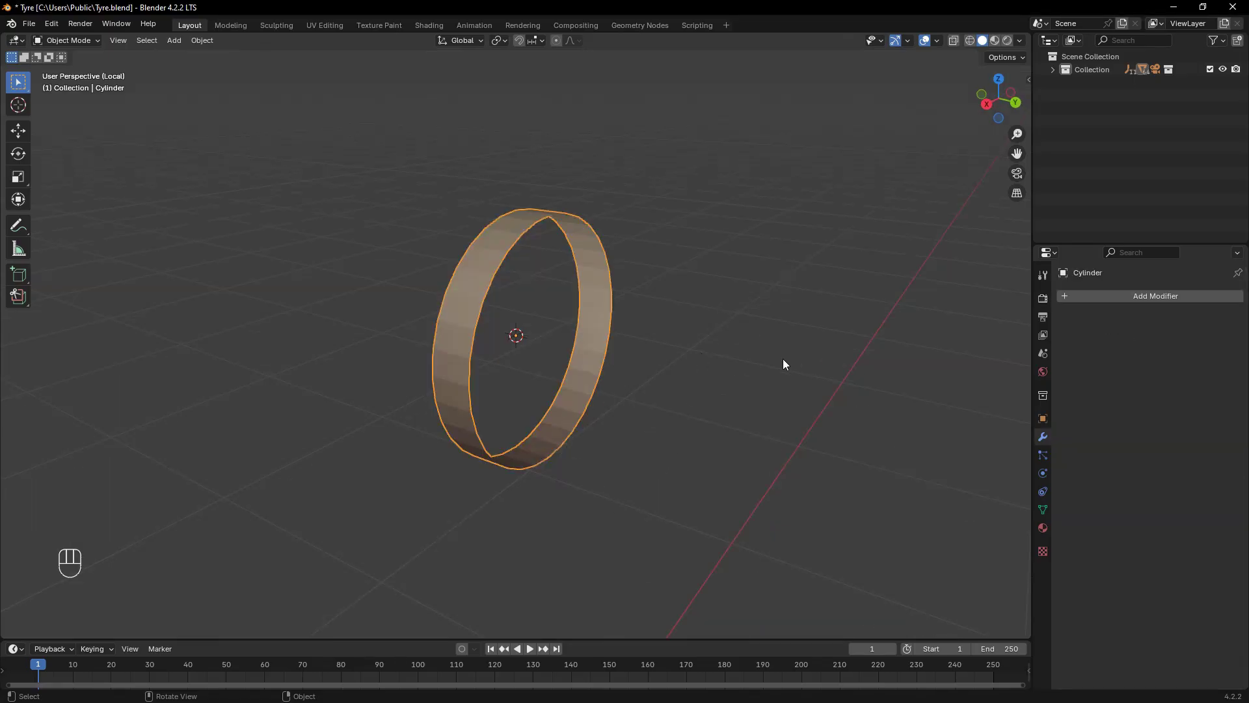
{"action": "left_click", "coordinate": [1062, 297]}
{"action": "mouse_move", "coordinate": [1056, 299]}
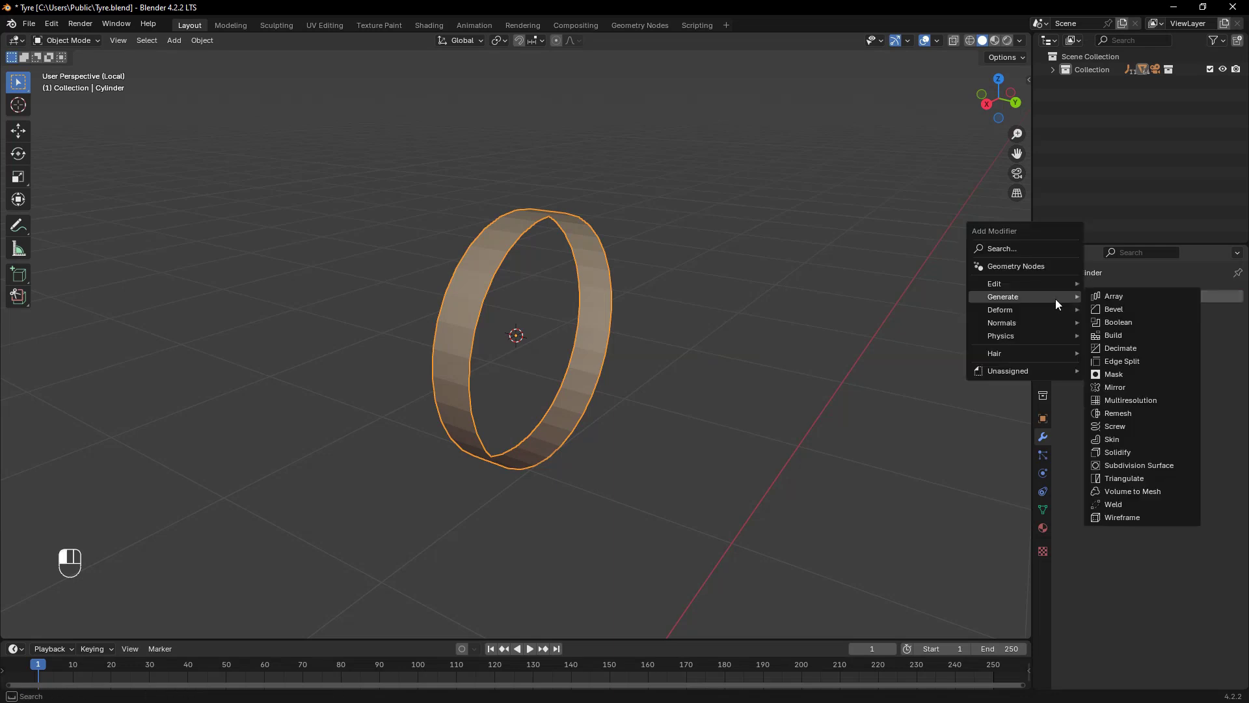
{"action": "left_click", "coordinate": [1120, 389]}
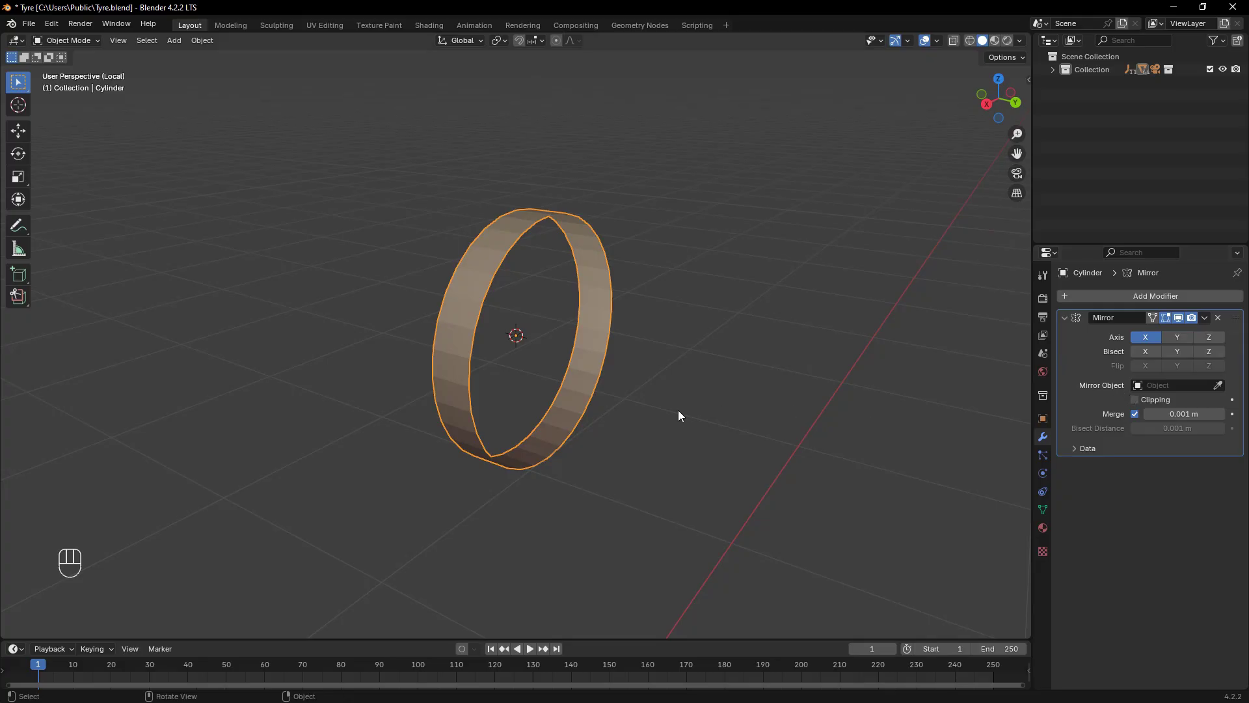
{"action": "key", "text": "ctrl+a"}
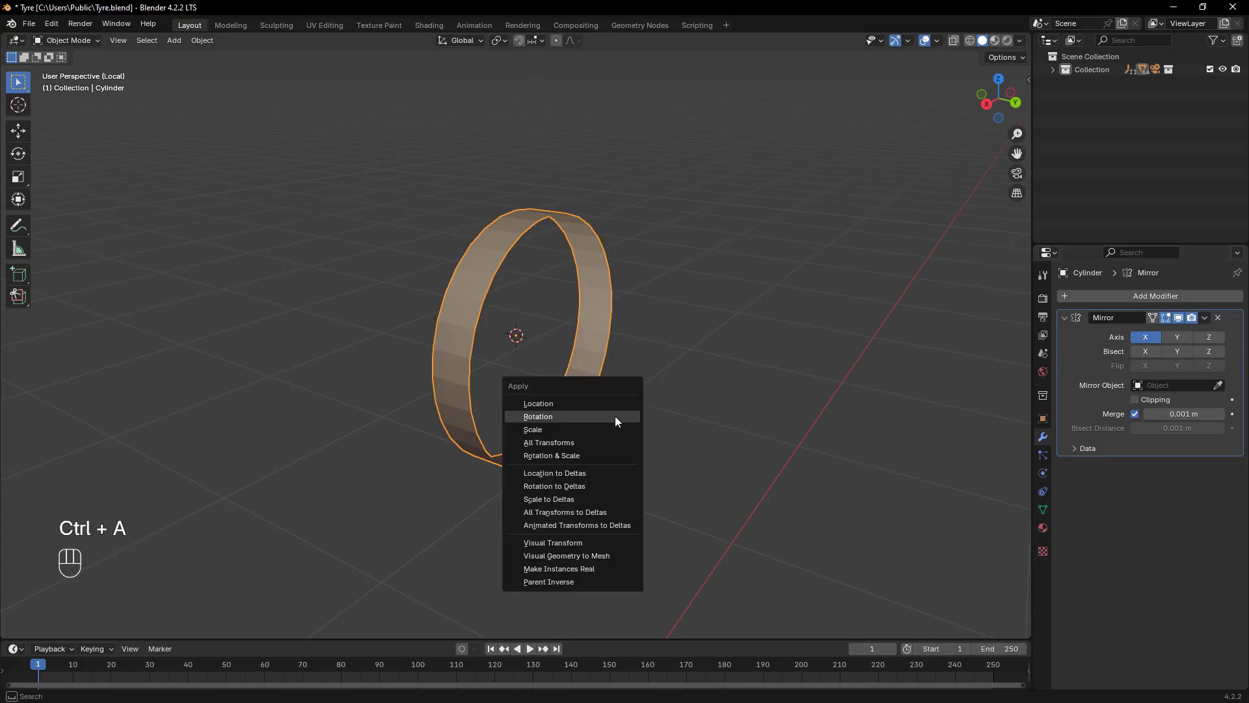
{"action": "left_click", "coordinate": [615, 420]}
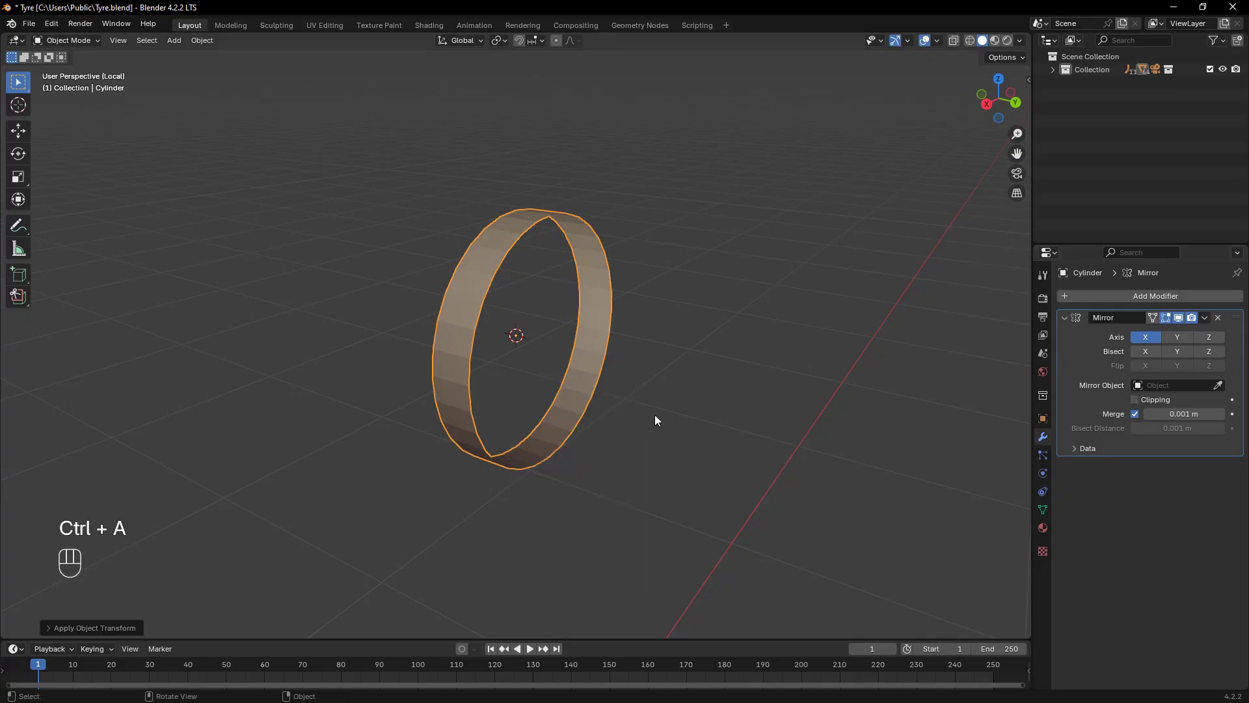
Set the Mirror modifier's axis to Y and enable Clipping
{"action": "left_click", "coordinate": [1177, 338]}
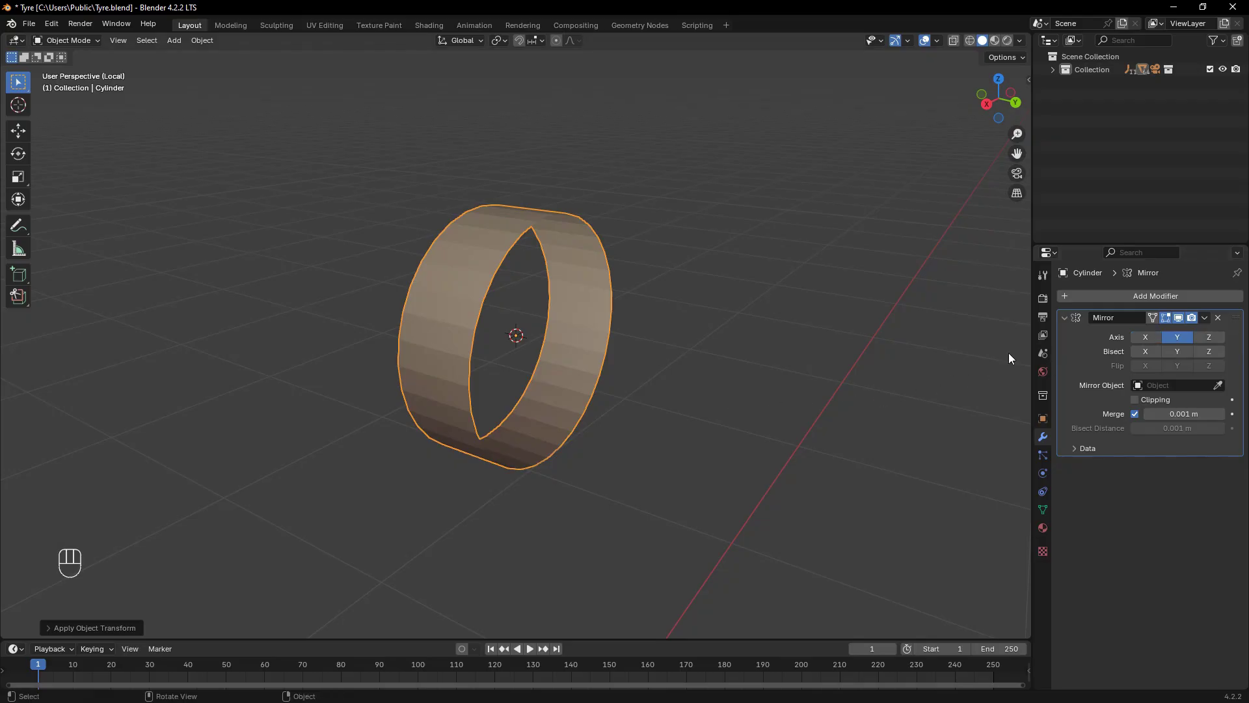
{"action": "middle_click_drag", "start_coordinate": [661, 421], "coordinate": [506, 395]}
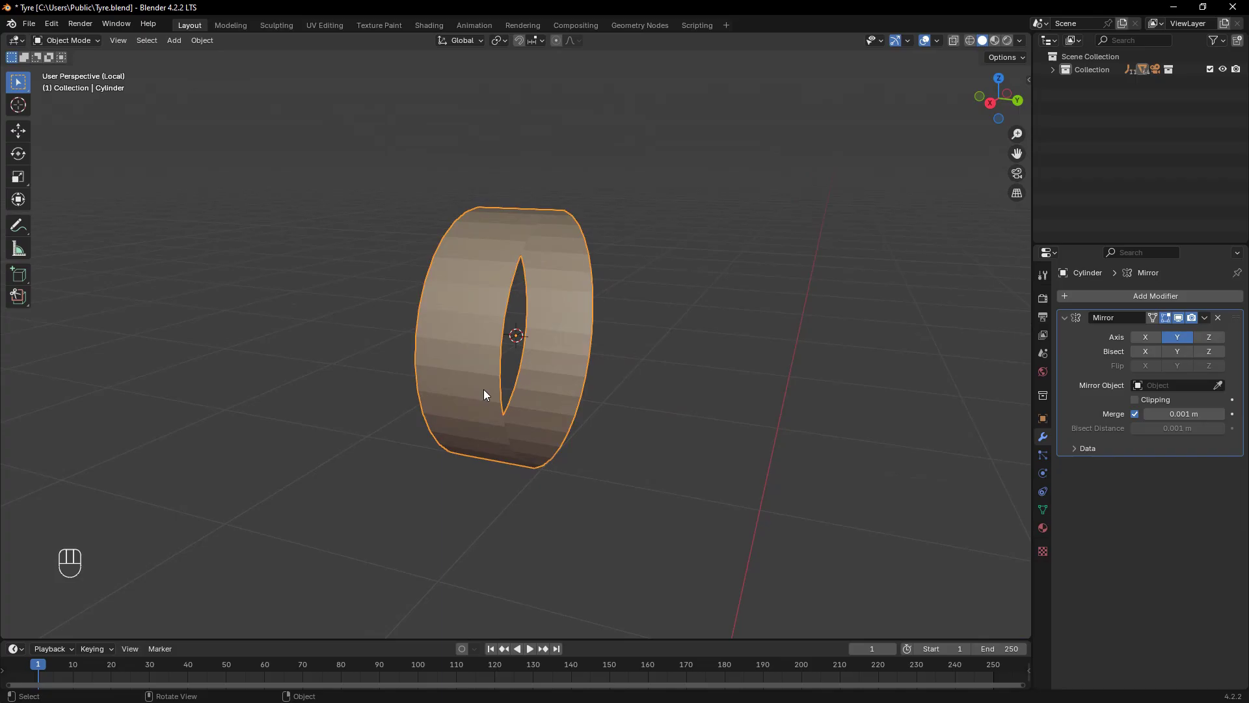
{"action": "left_click", "coordinate": [1134, 401]}
Show the mirror in Edit Mode, select all edges, and scale the mesh down along Y
{"action": "left_click", "coordinate": [1153, 318]}
{"action": "key", "text": "Tab"}
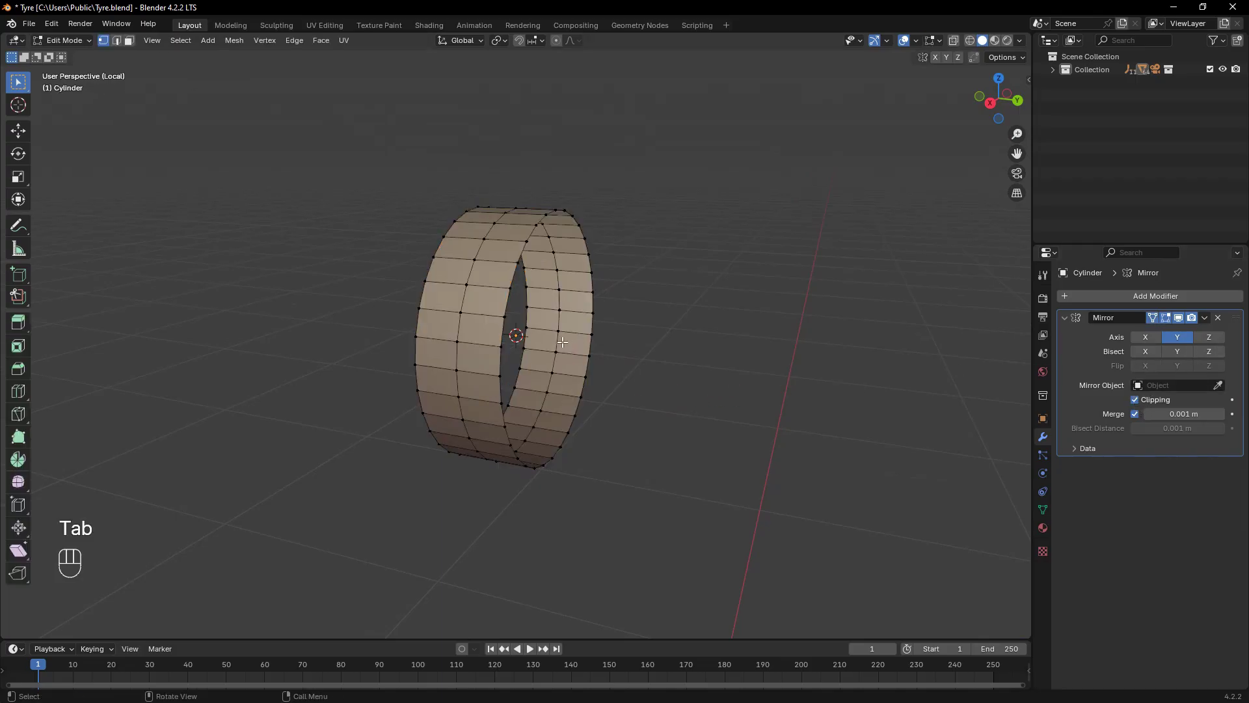
{"action": "key", "text": "2"}
{"action": "key", "text": "a"}
{"action": "key", "text": "s"}
{"action": "key", "text": "y"}
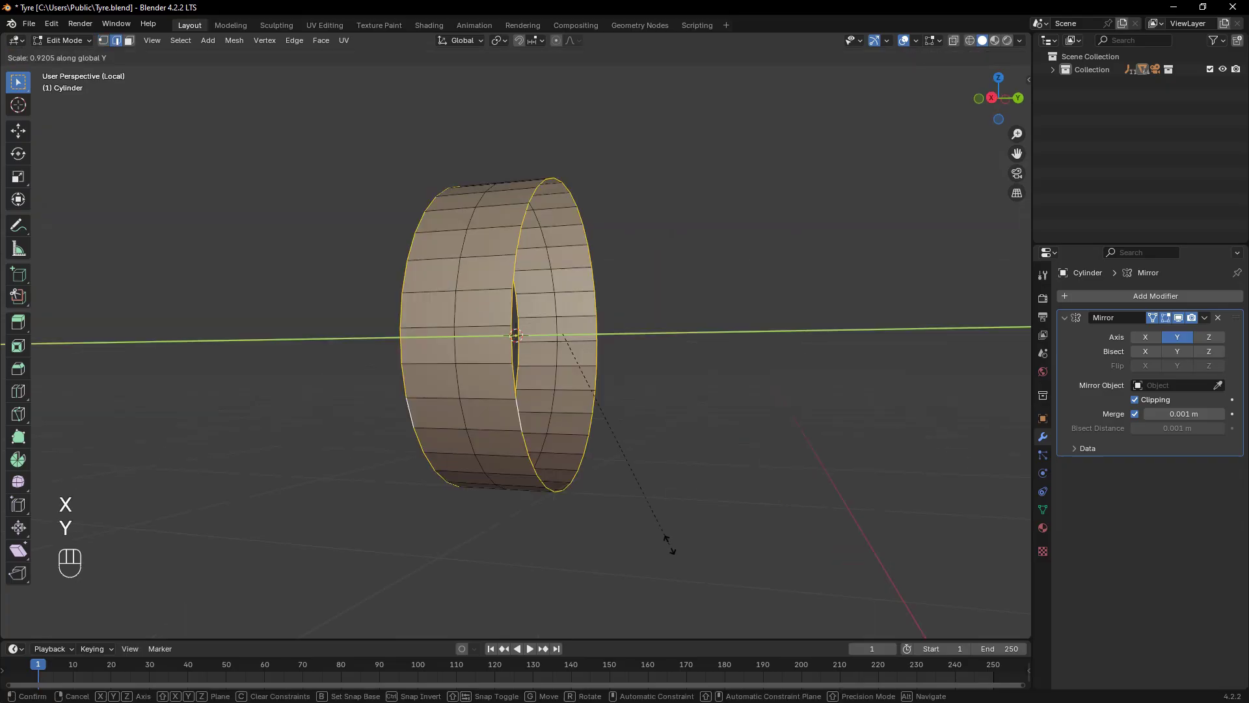
{"action": "left_click", "coordinate": [630, 511]}
{"action": "middle_click_drag", "start_coordinate": [630, 511], "coordinate": [682, 552]}
Move the mesh halves inward along Y and check the front and side views
{"action": "key", "text": "g"}
{"action": "key", "text": "y"}
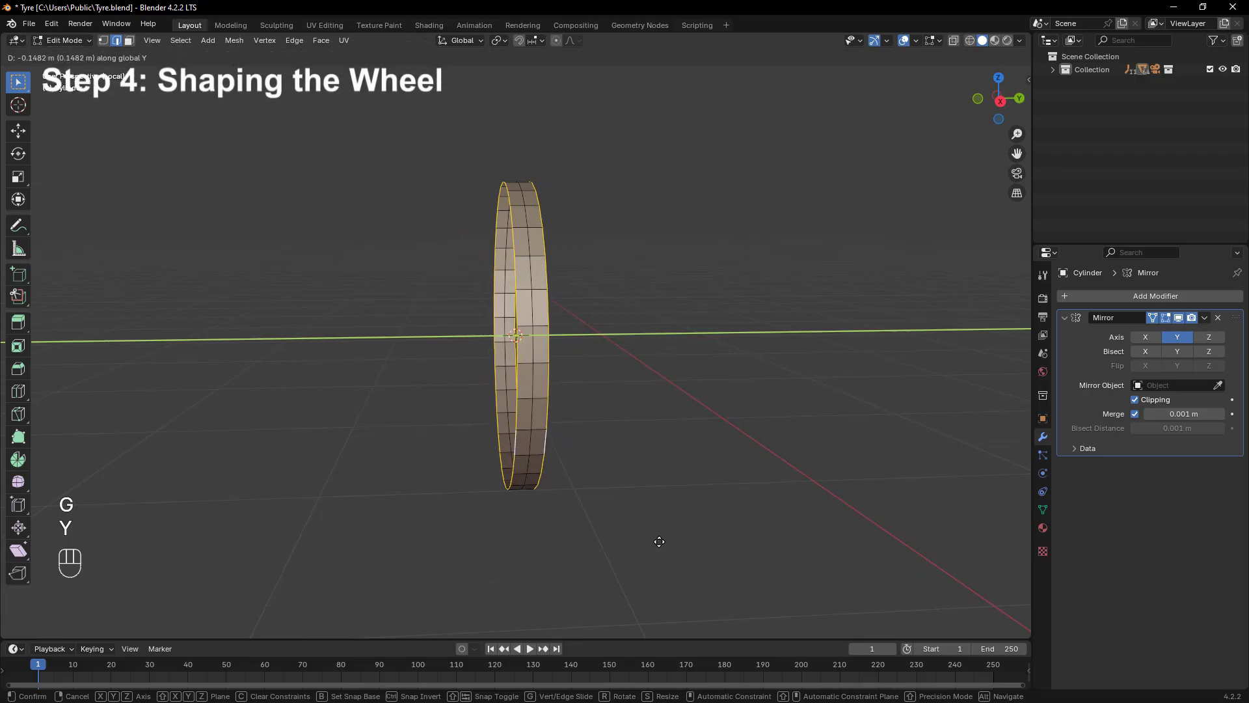
{"action": "left_click", "coordinate": [660, 541]}
{"action": "key", "text": "KP_1"}
{"action": "key", "text": "KP_3"}
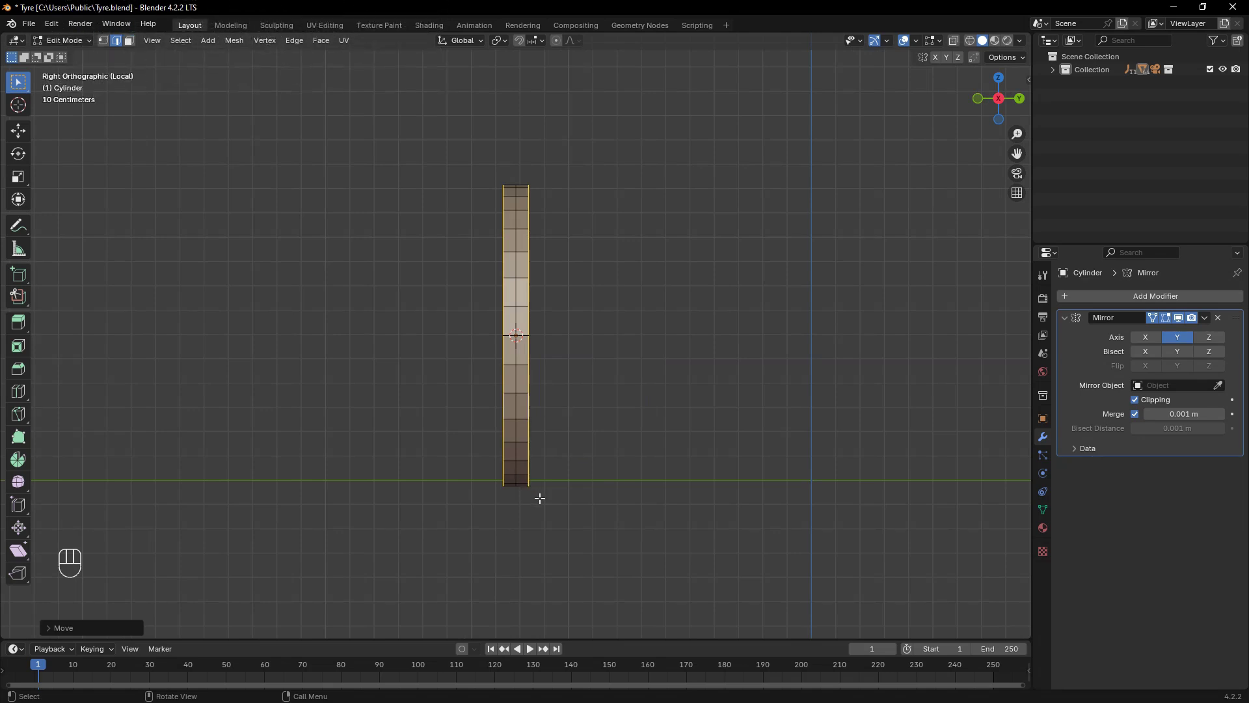
Extrude the band's edges twice along Y and scale them inward to form the shoulder
{"action": "key", "text": "e"}
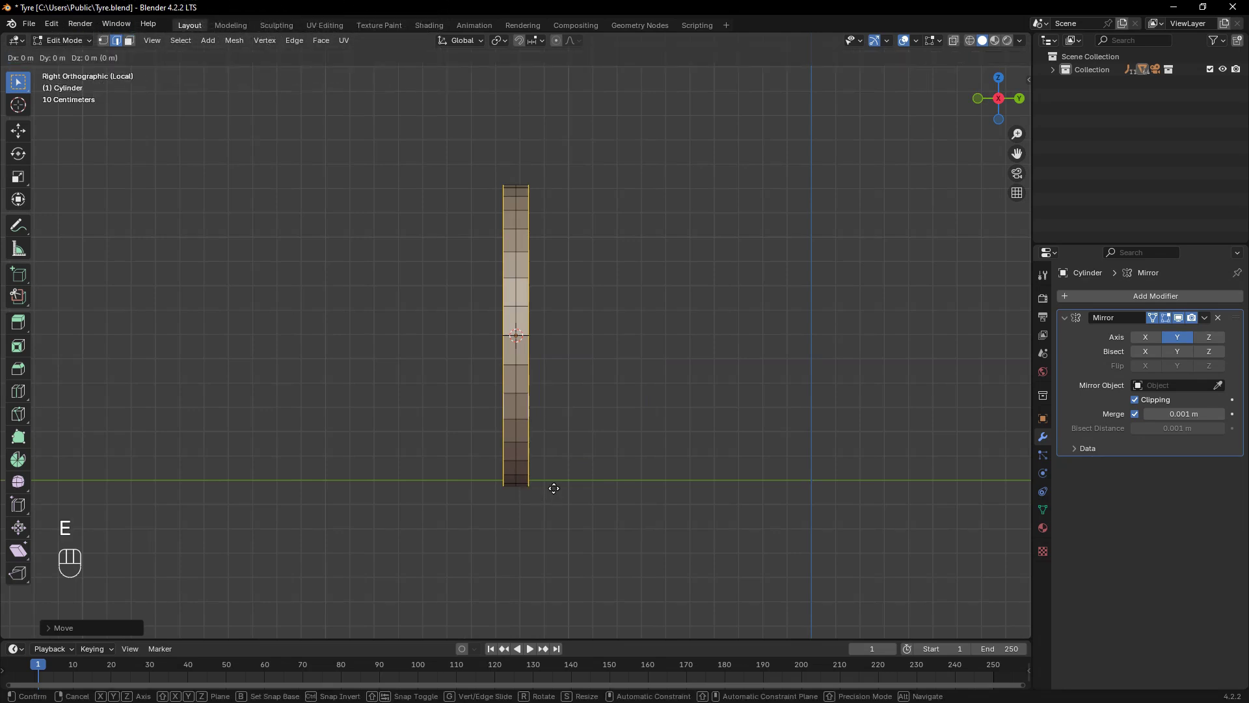
{"action": "key", "text": "y"}
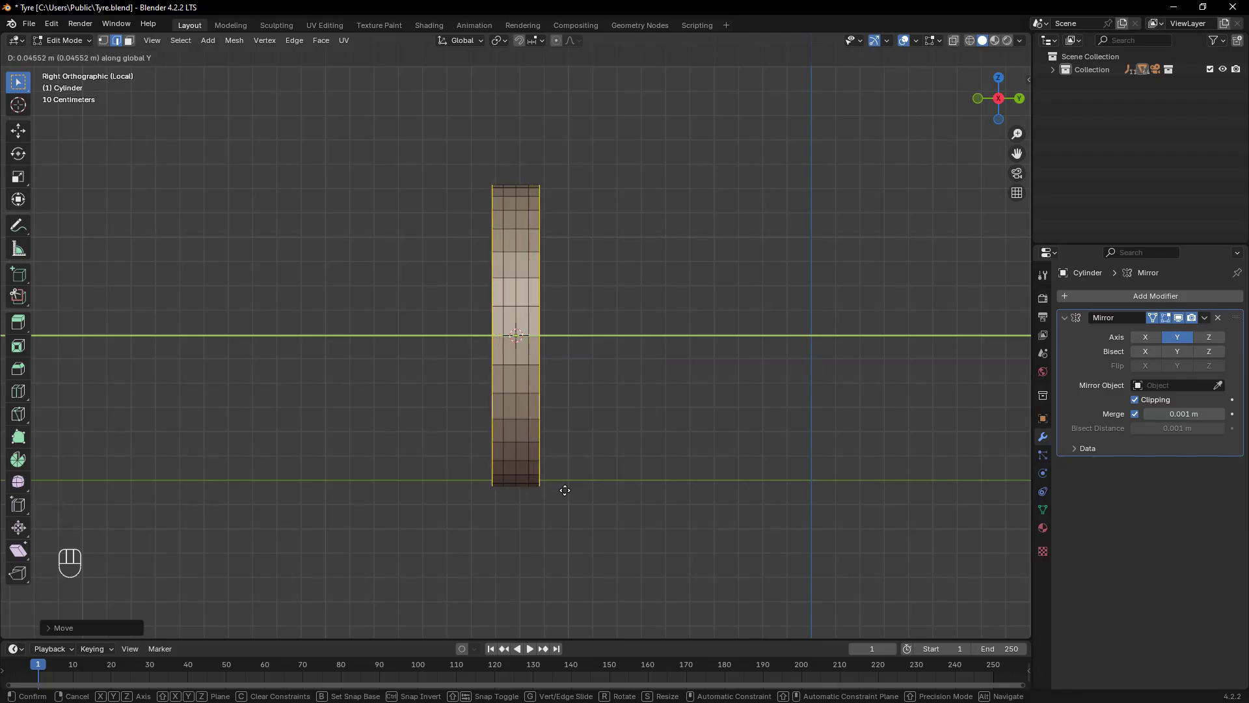
{"action": "left_click", "coordinate": [565, 490]}
{"action": "key", "text": "e"}
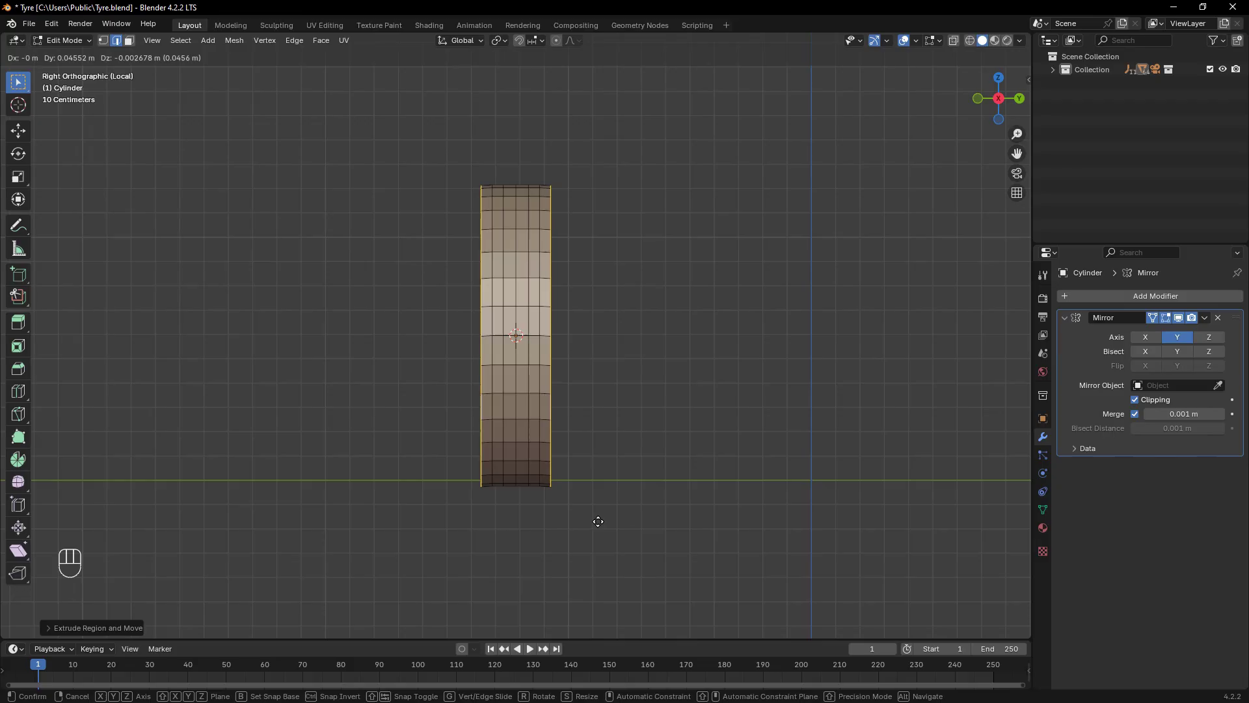
{"action": "key", "text": "y"}
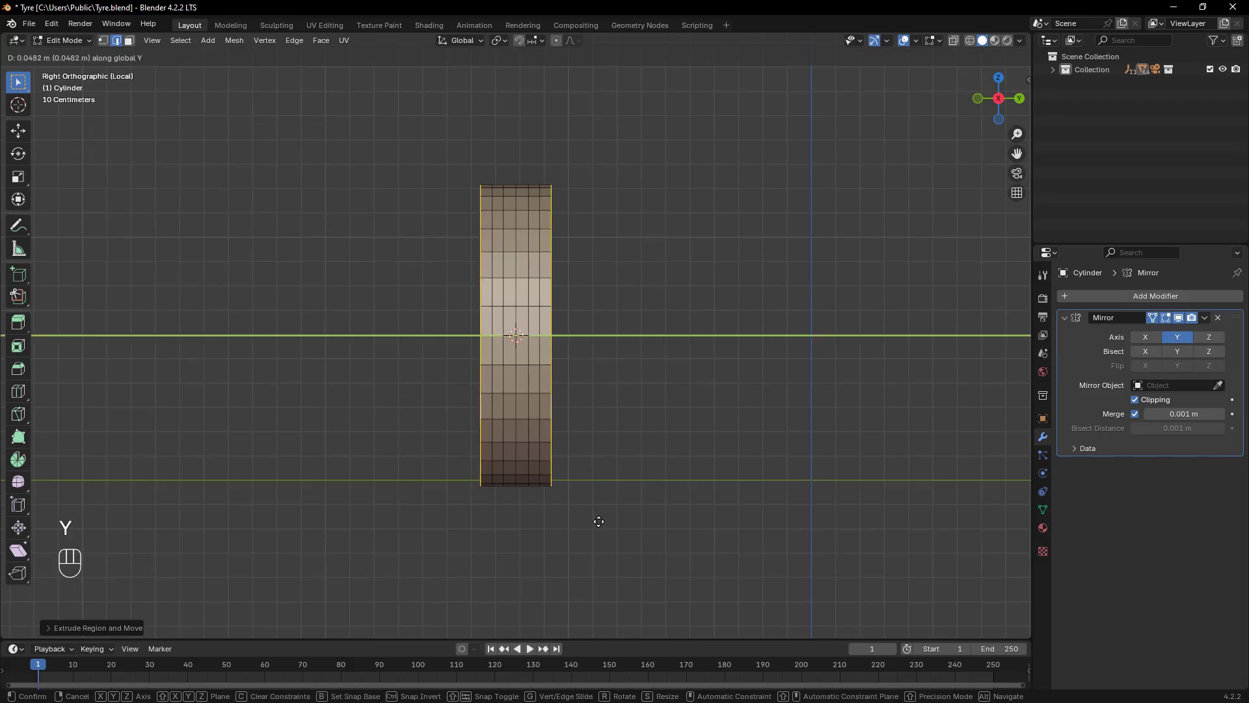
{"action": "left_click", "coordinate": [599, 522]}
{"action": "key", "text": "s"}
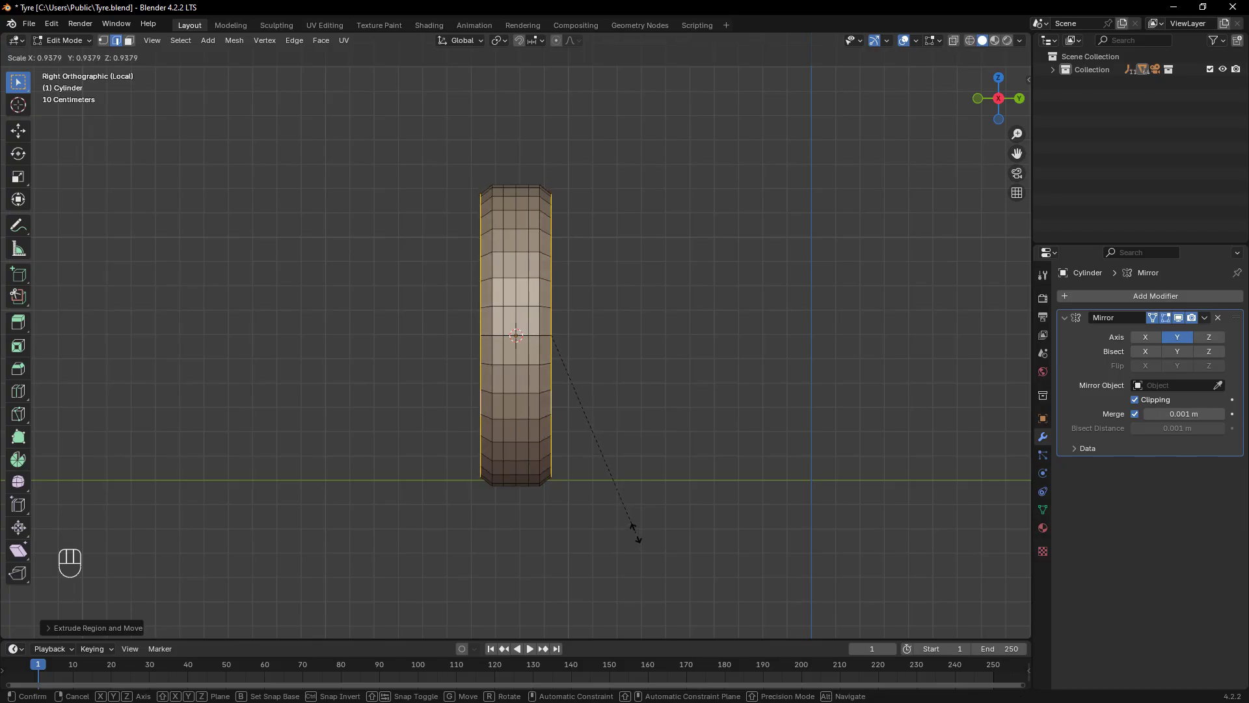
{"action": "left_click", "coordinate": [635, 532]}
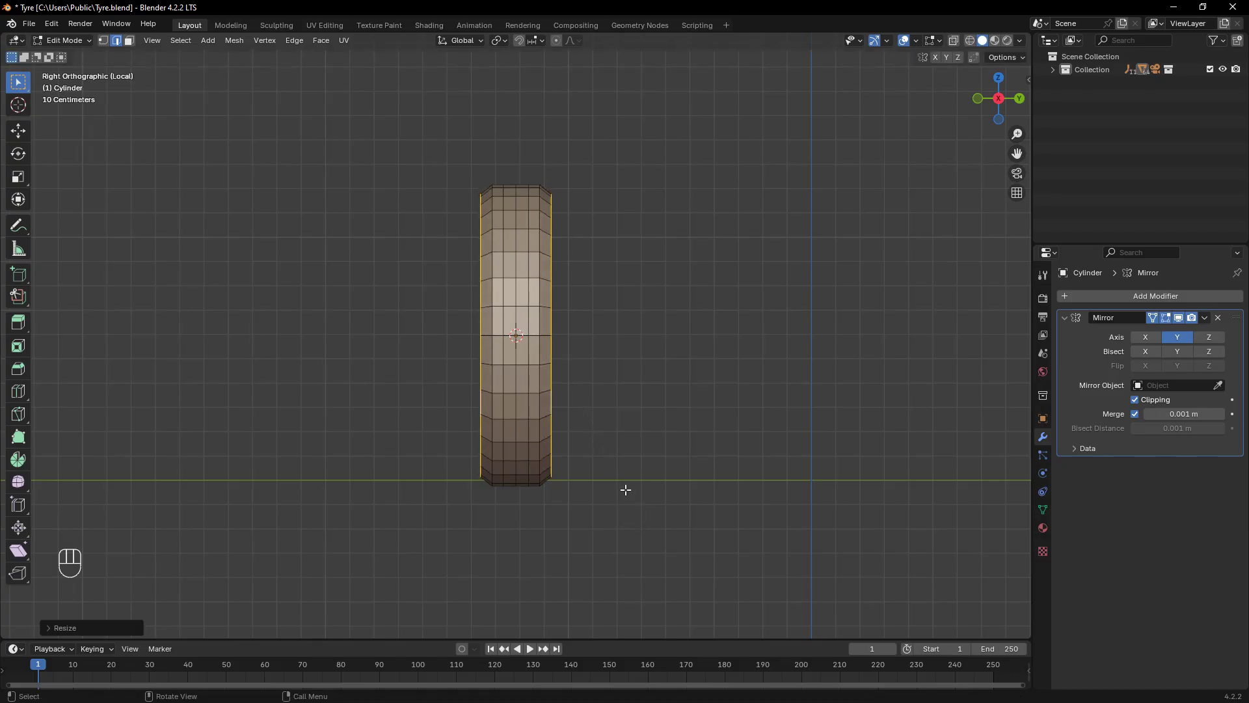
Extrude the edges once more along Y and taper them inward to round the tyre edge
{"action": "key", "text": "e"}
{"action": "key", "text": "y"}
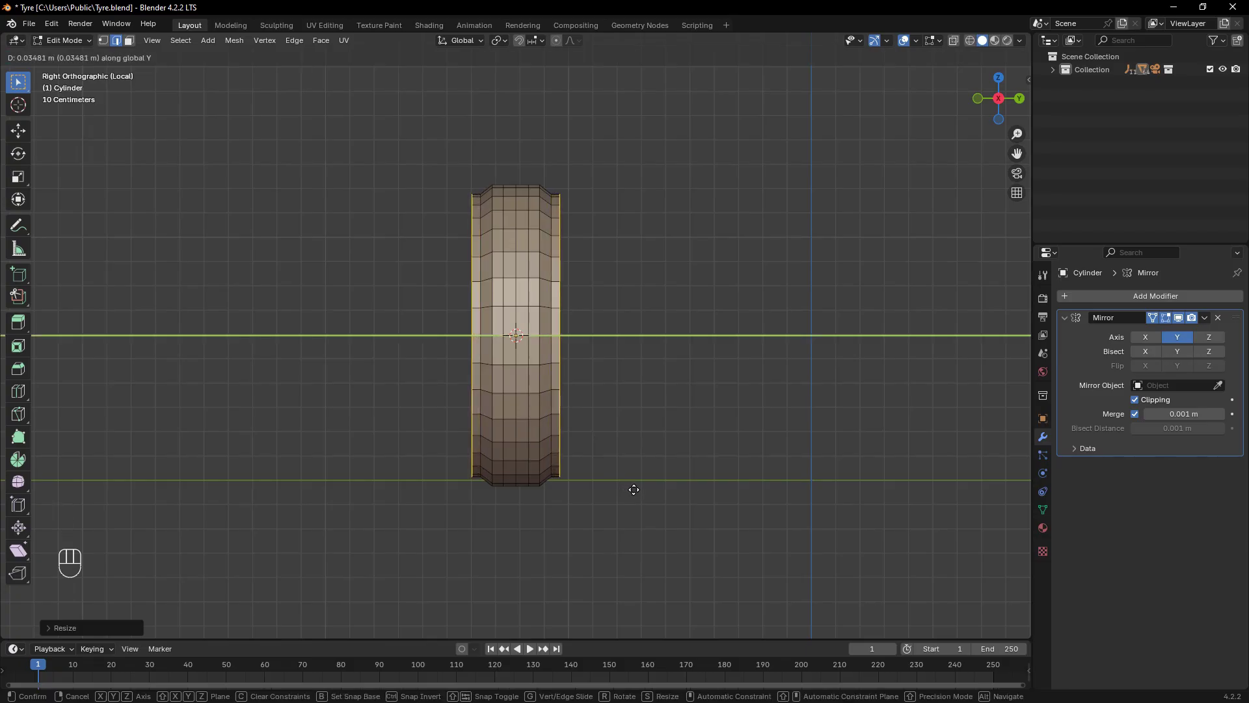
{"action": "left_click", "coordinate": [635, 491]}
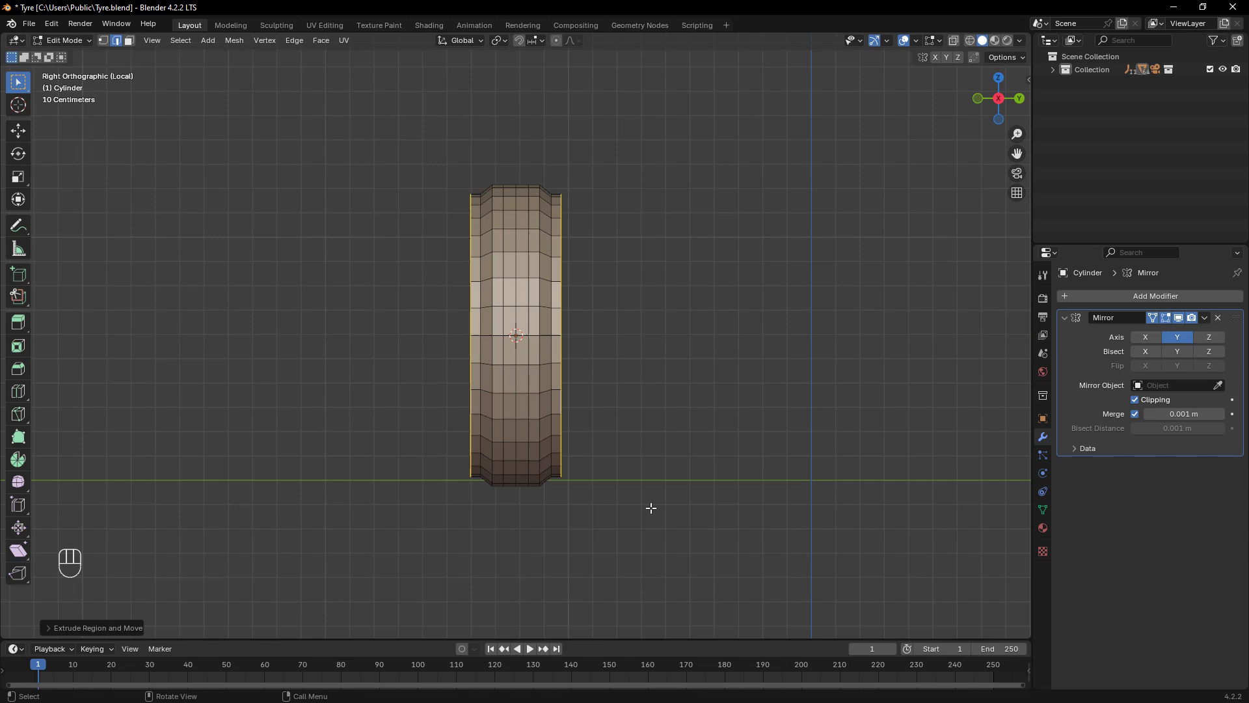
{"action": "key", "text": "s"}
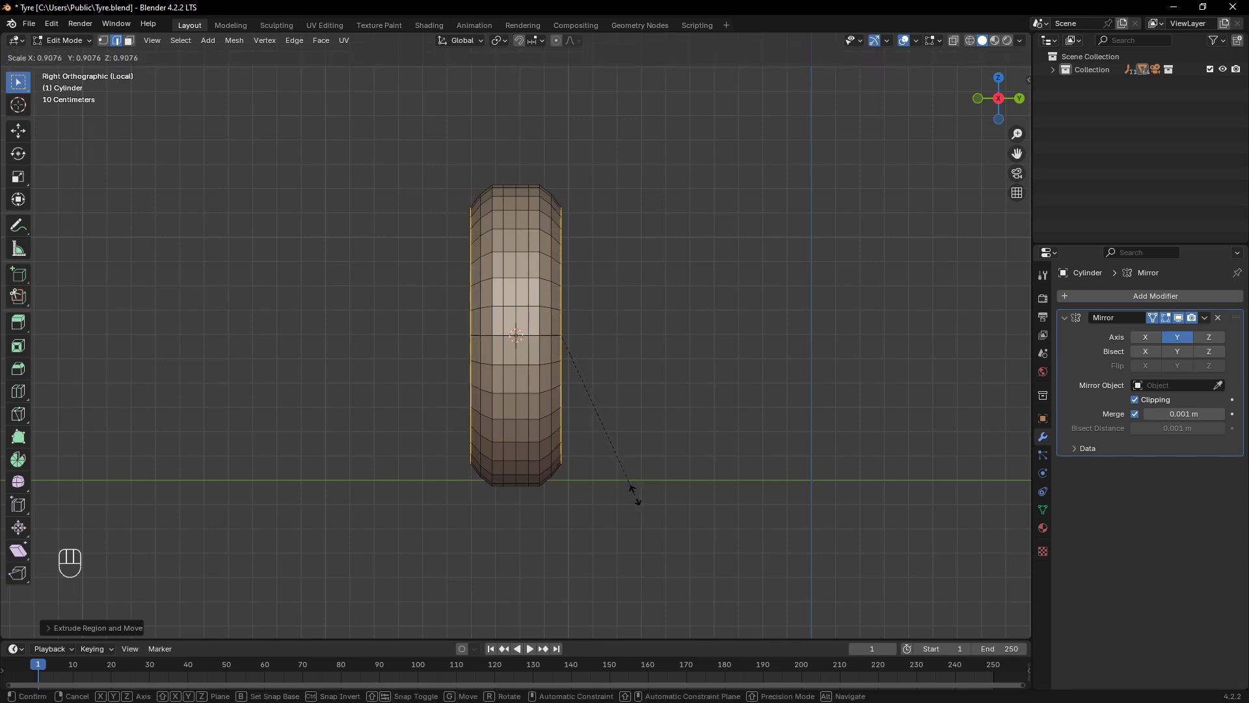
{"action": "left_click", "coordinate": [635, 494]}
{"action": "middle_click_drag", "start_coordinate": [656, 483], "coordinate": [663, 441]}
Return to Object Mode and exit Local View to see the whole vehicle side-on
{"action": "key", "text": "Tab"}
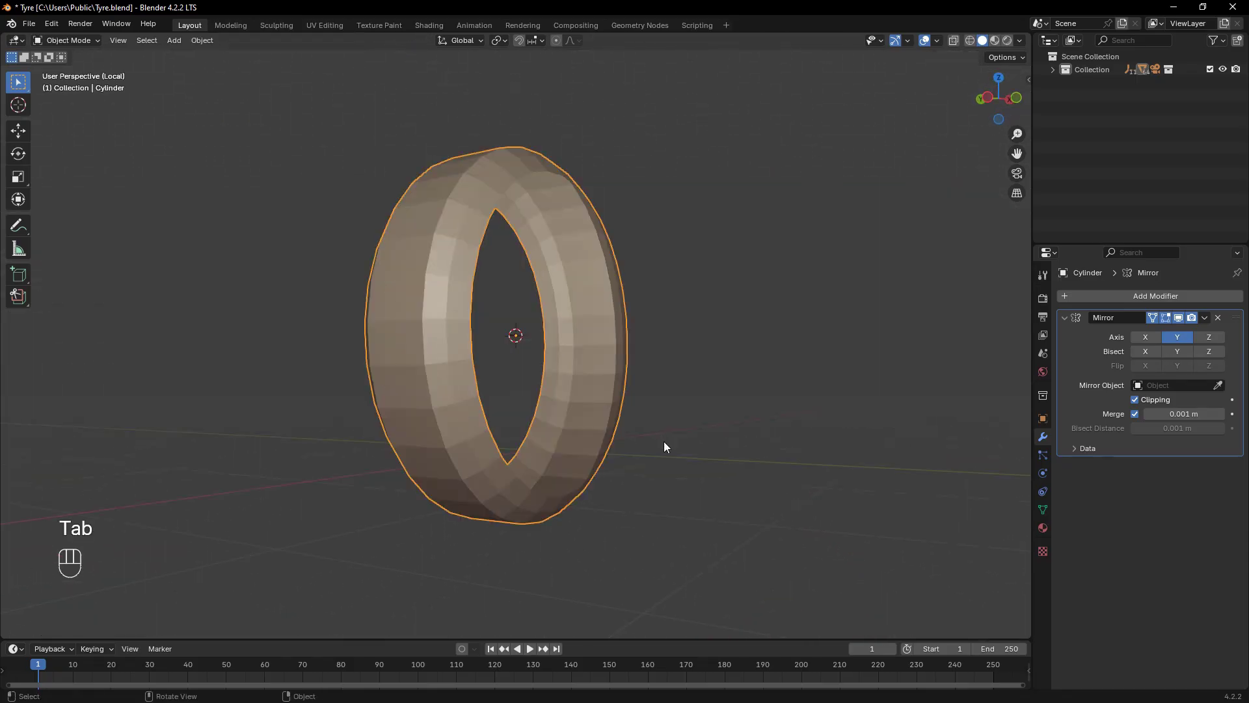
{"action": "key", "text": "KP_3"}
{"action": "key", "text": "KP_1"}
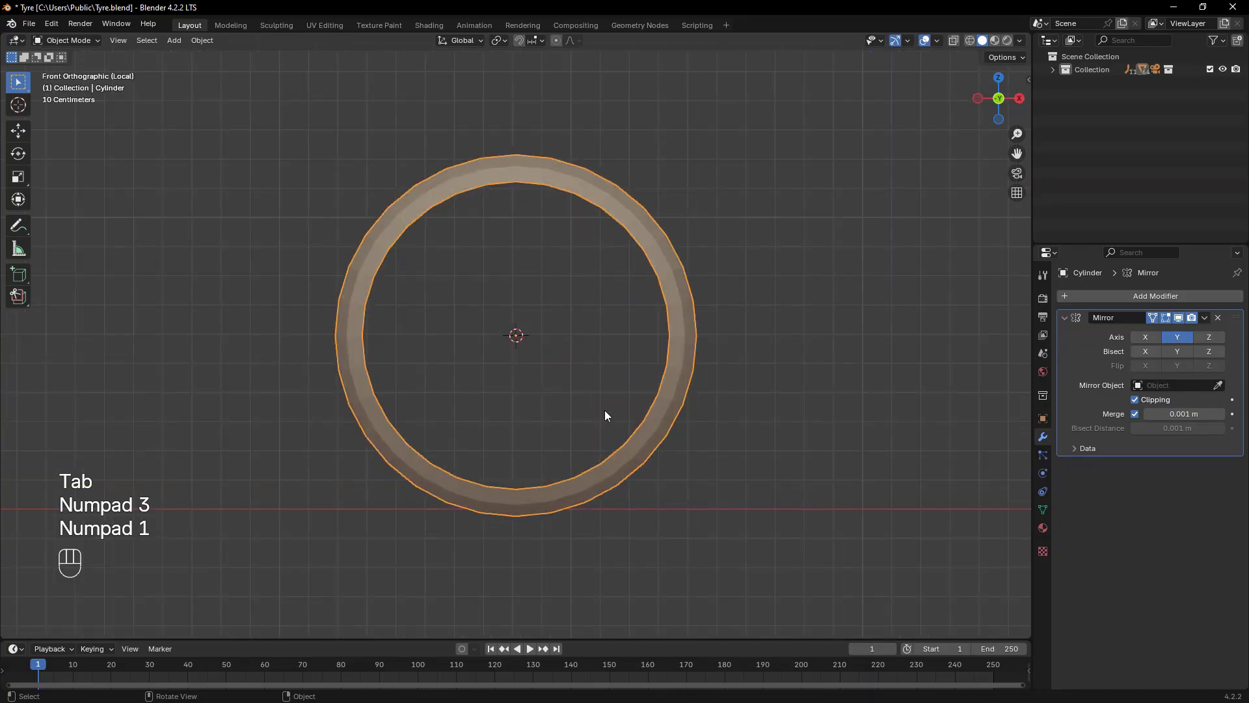
{"action": "key", "text": "slash"}
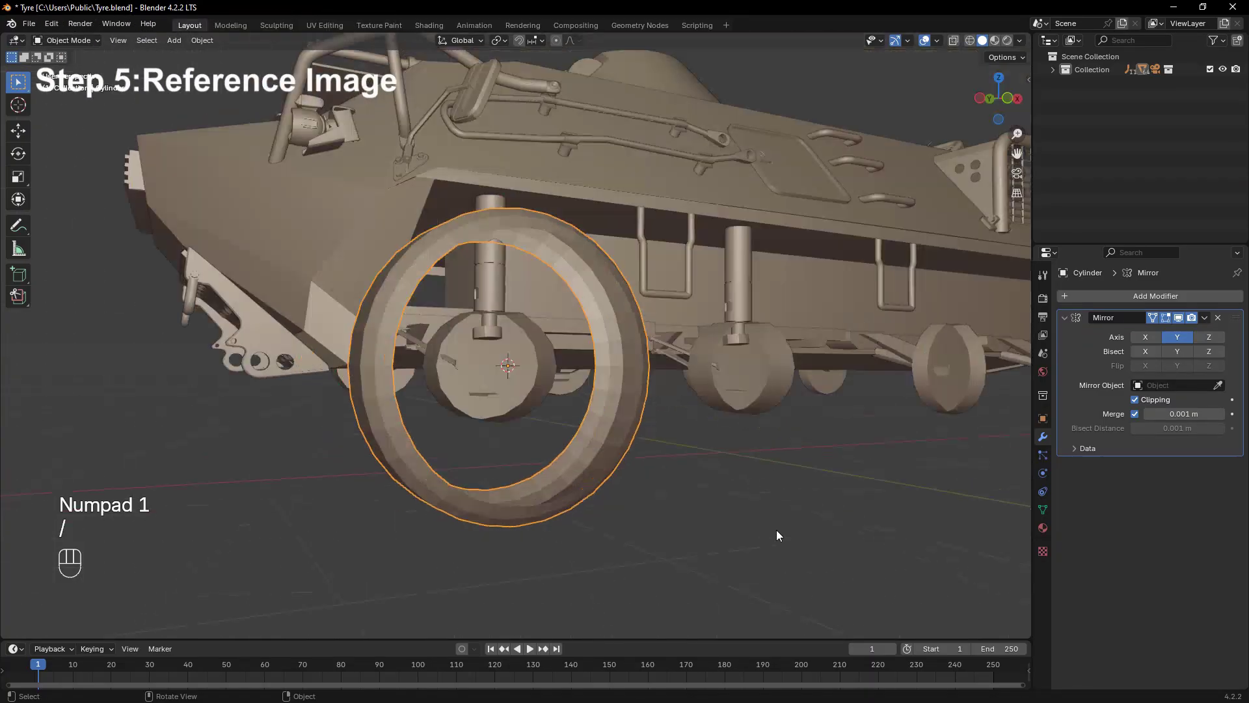
{"action": "middle_click_drag", "start_coordinate": [777, 535], "coordinate": [760, 489]}
{"action": "key", "text": "KP_1"}
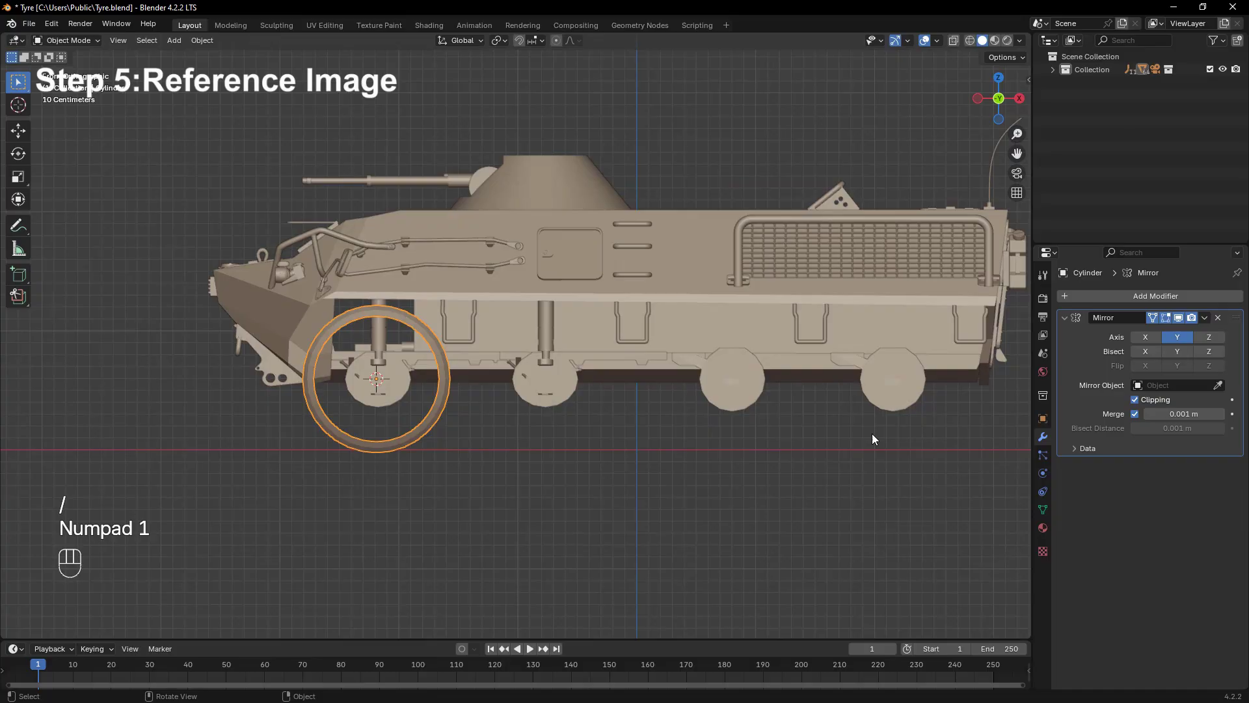
Add the truck tyre photo to the scene as a Reference image
{"action": "key", "text": "shift+a"}
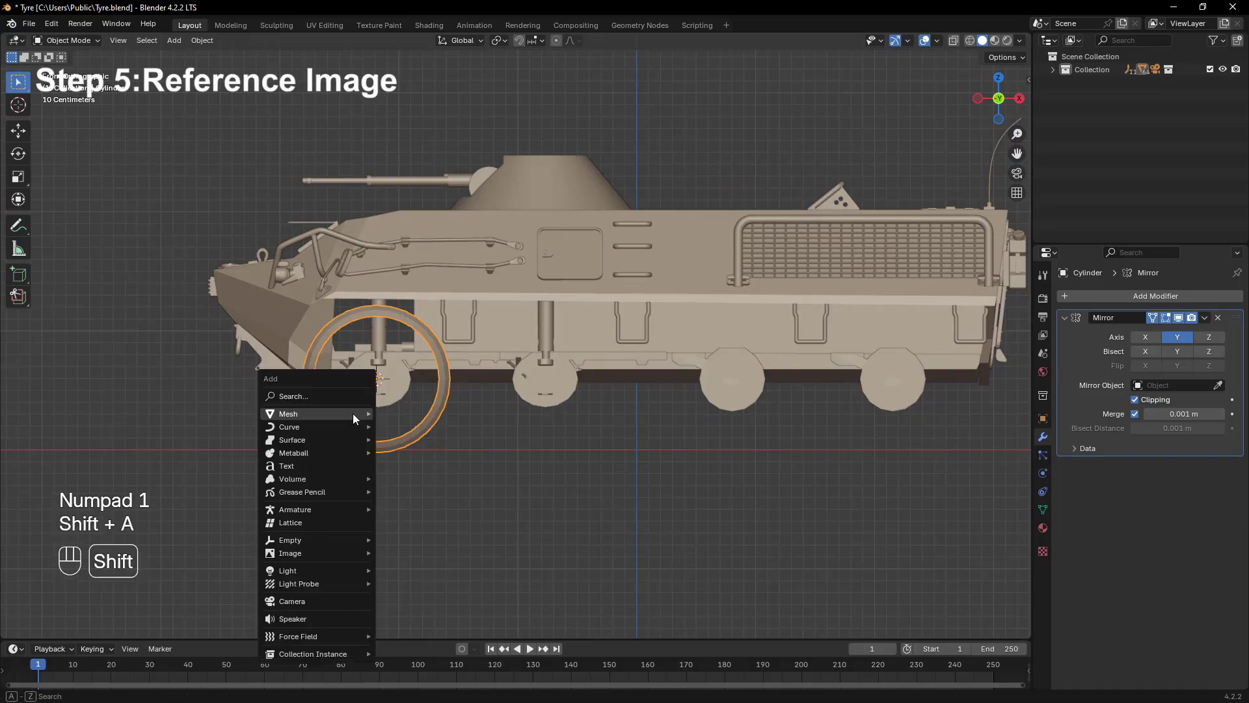
{"action": "mouse_move", "coordinate": [354, 414]}
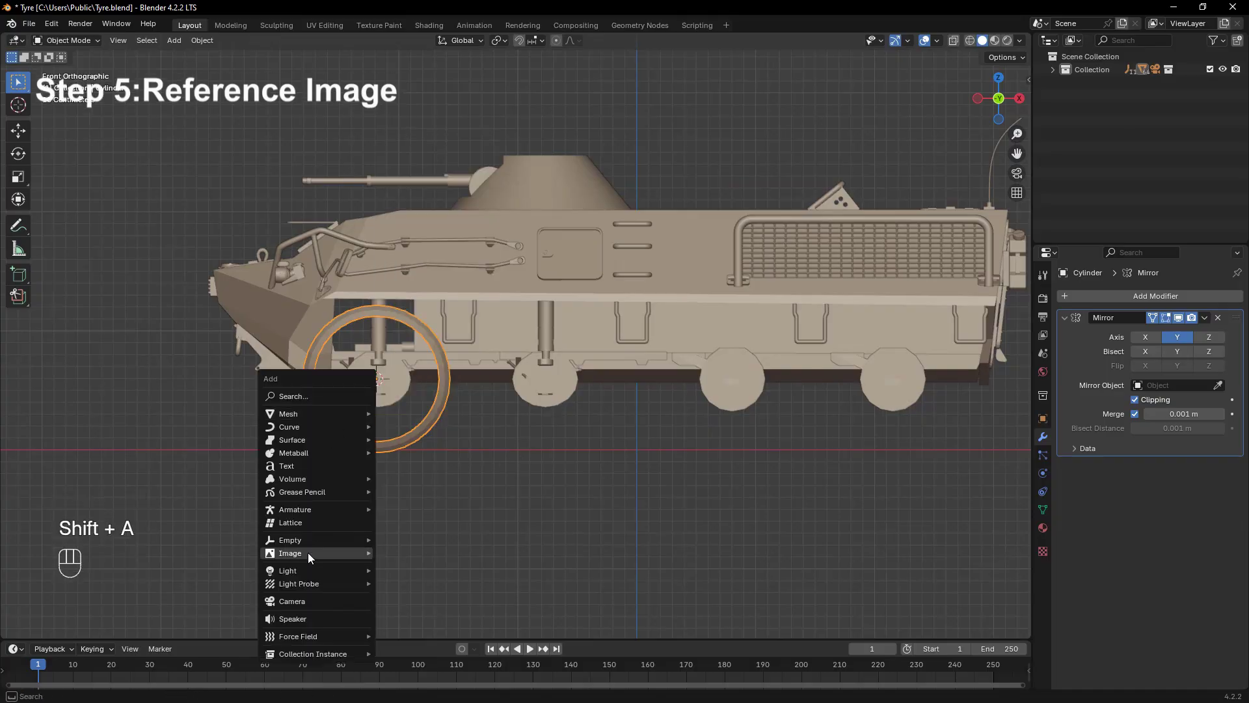
{"action": "mouse_move", "coordinate": [326, 555]}
{"action": "left_click", "coordinate": [399, 549]}
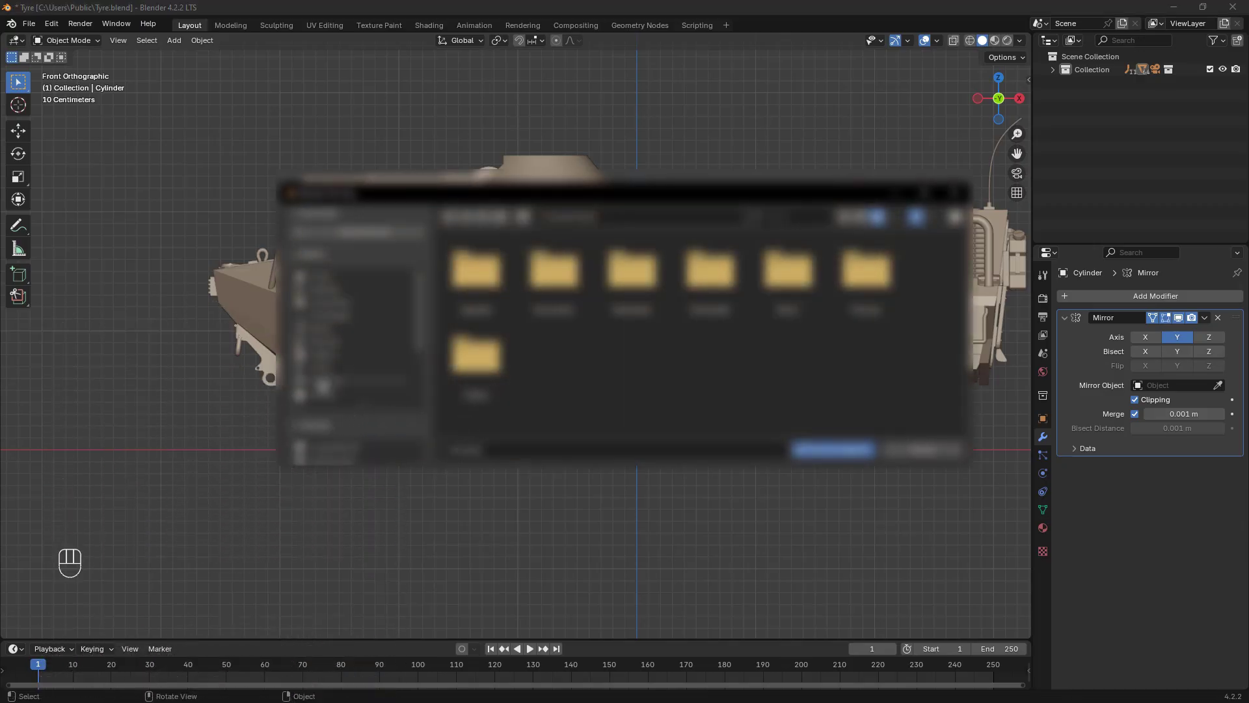
{"action": "left_click", "coordinate": [352, 380]}
{"action": "left_click", "coordinate": [351, 390]}
{"action": "double_click", "coordinate": [554, 355]}
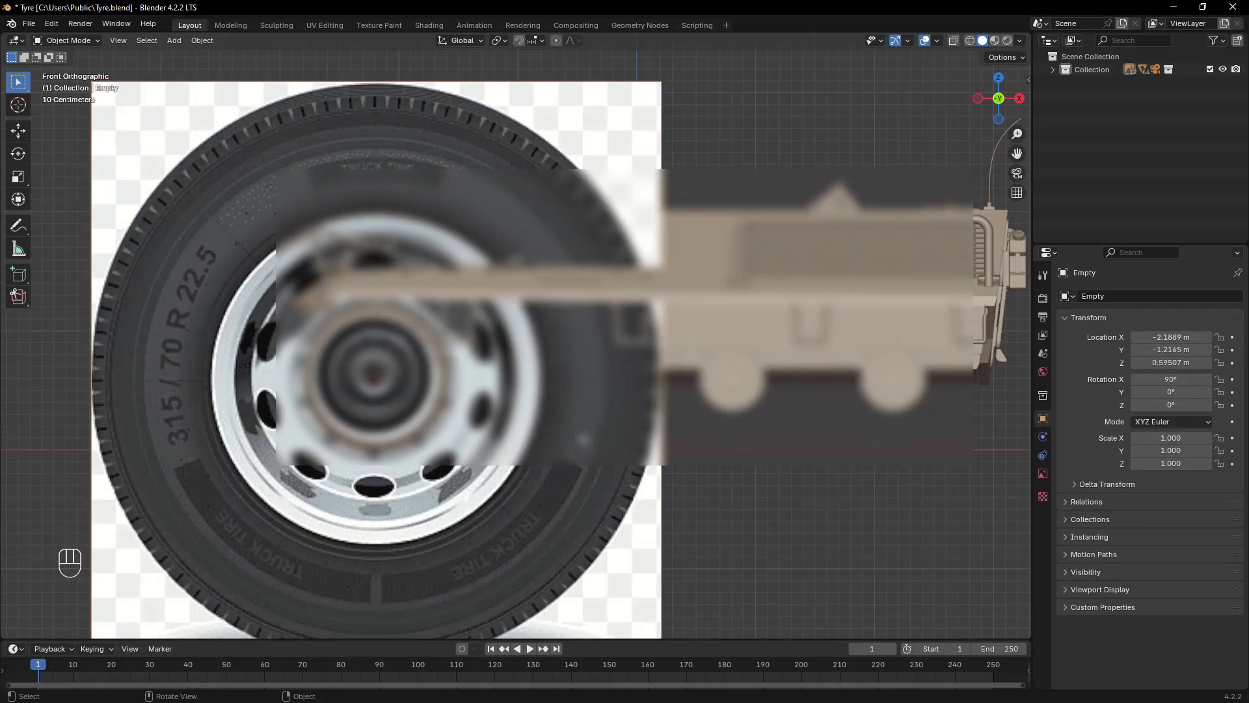
Scale the tyre reference image down to 0.256 so it lines up with the tyre mesh
{"action": "key", "text": "s"}
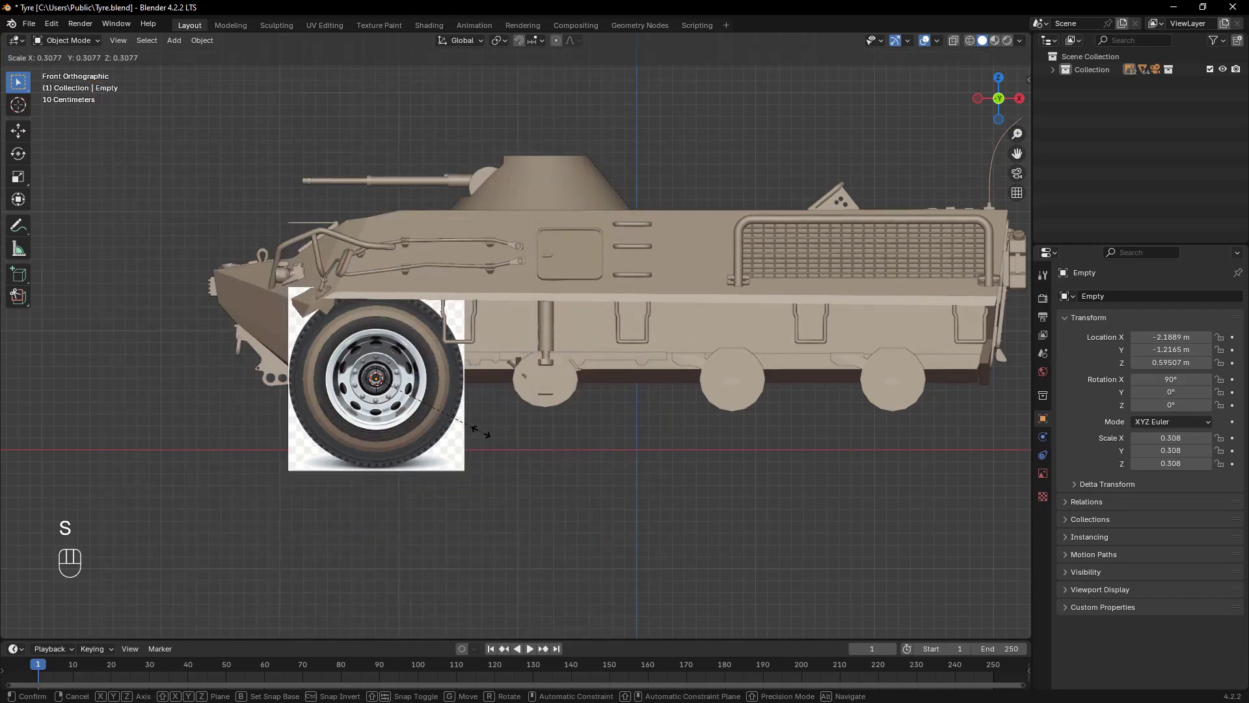
{"action": "left_click", "coordinate": [484, 440]}
{"action": "key", "text": "KP_Decimal"}
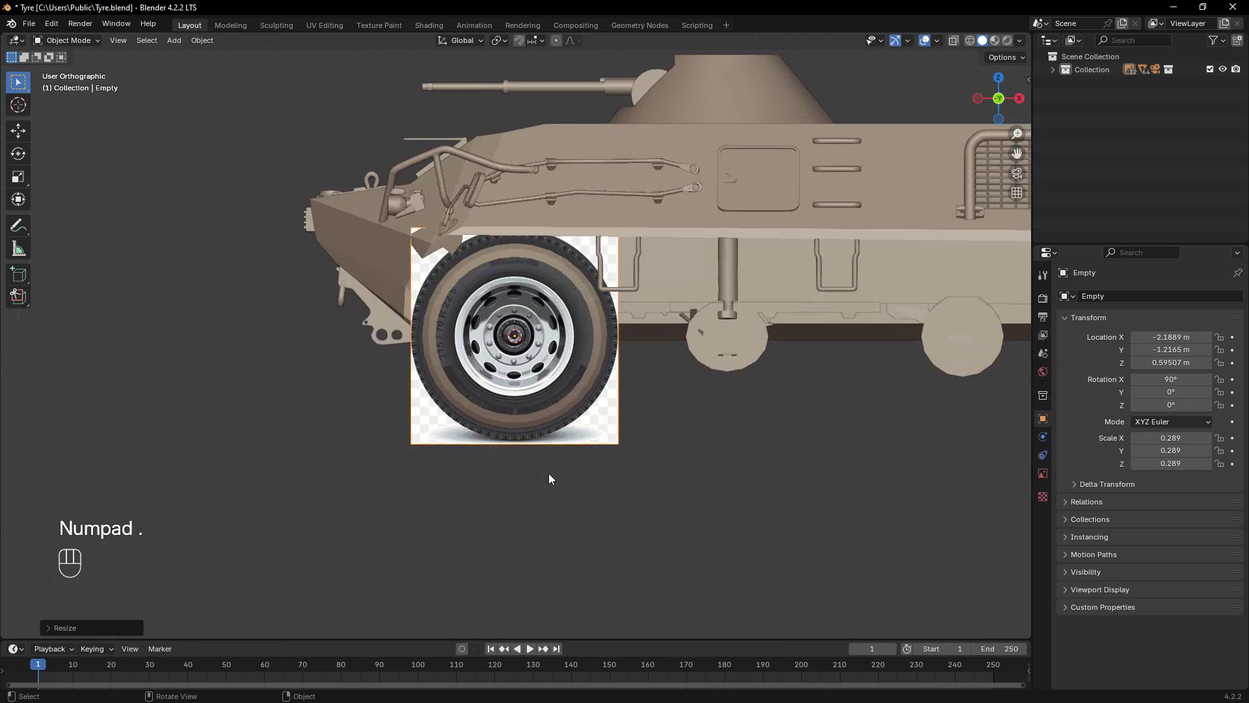
{"action": "key", "text": "s"}
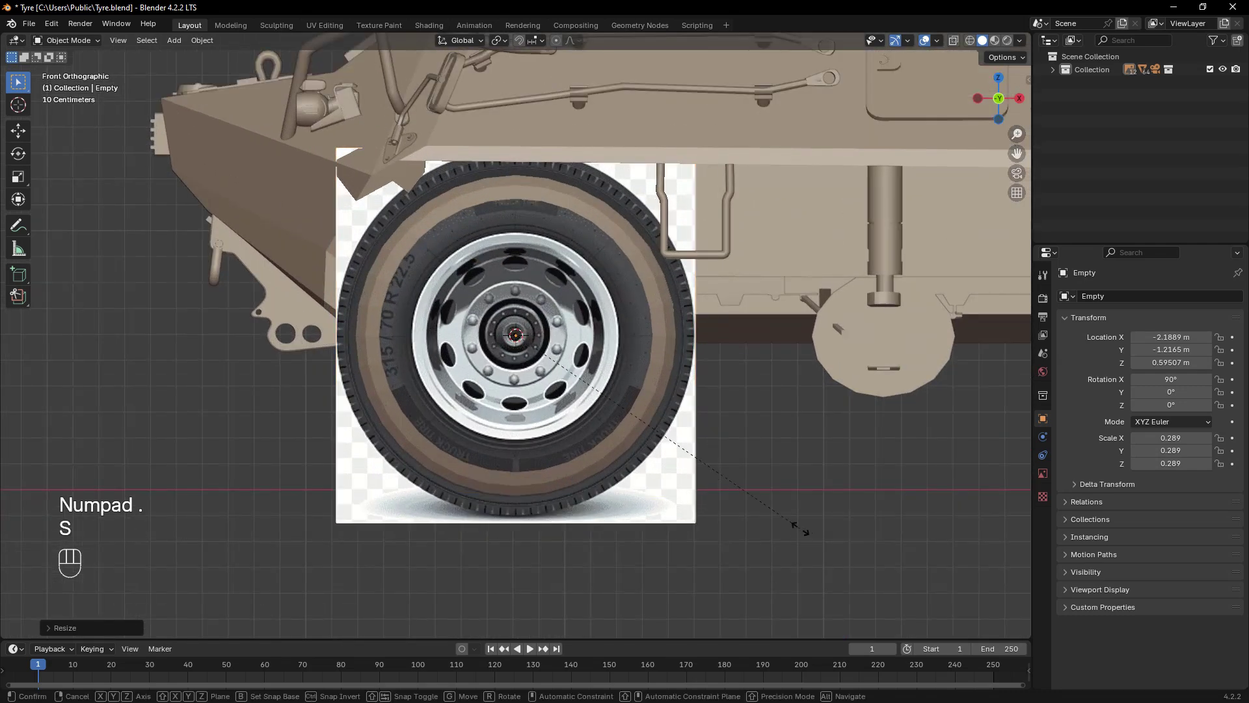
{"action": "key", "text": "shift+z"}
{"action": "right_click", "coordinate": [756, 501]}
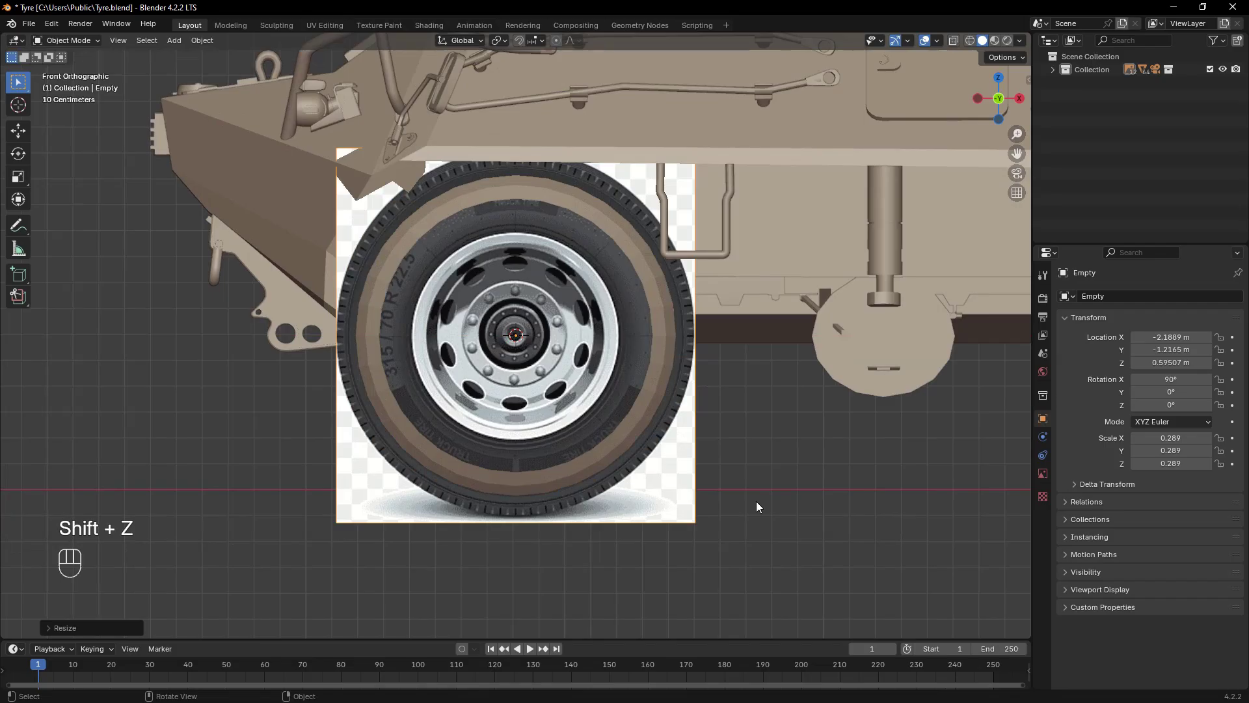
{"action": "key", "text": "shift"}
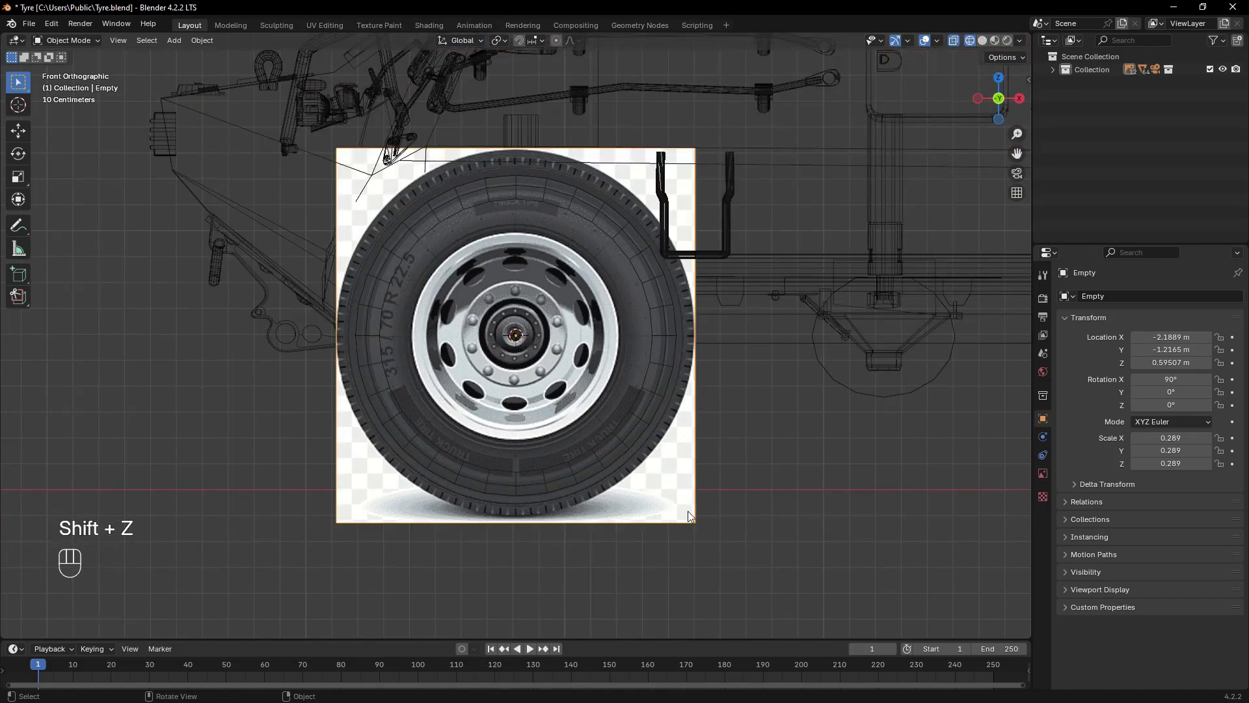
{"action": "key", "text": "s"}
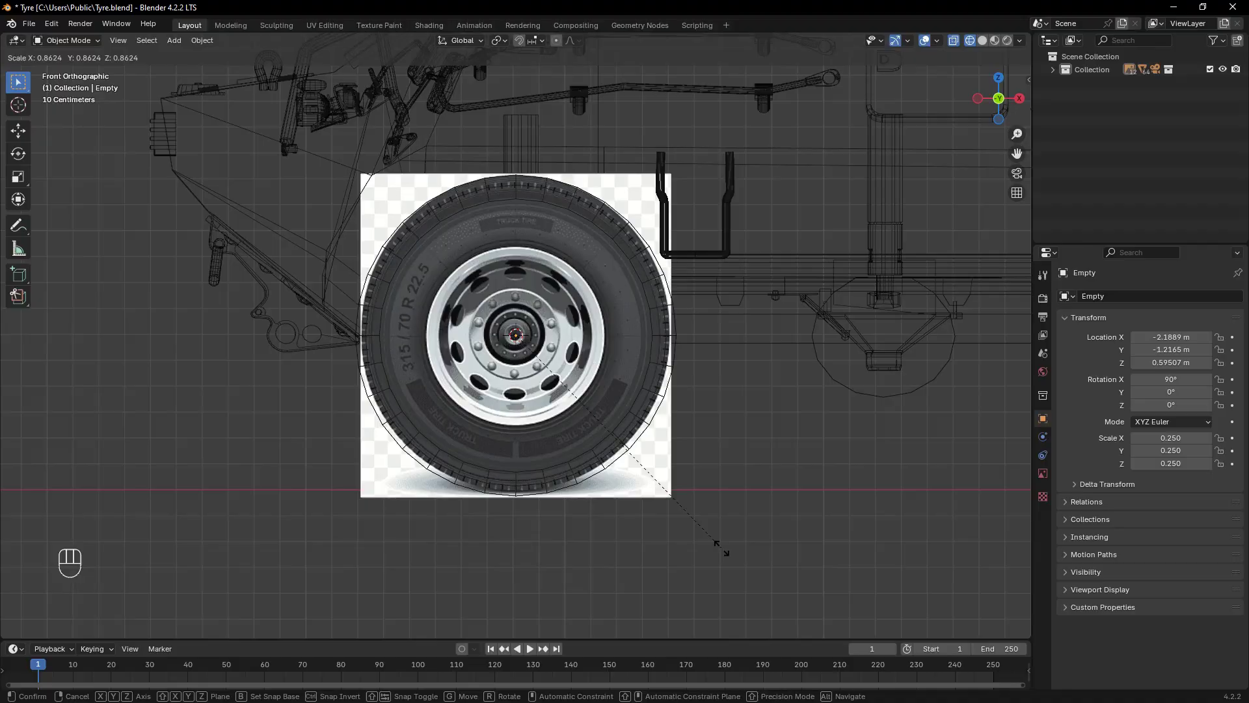
{"action": "left_click", "coordinate": [721, 548]}
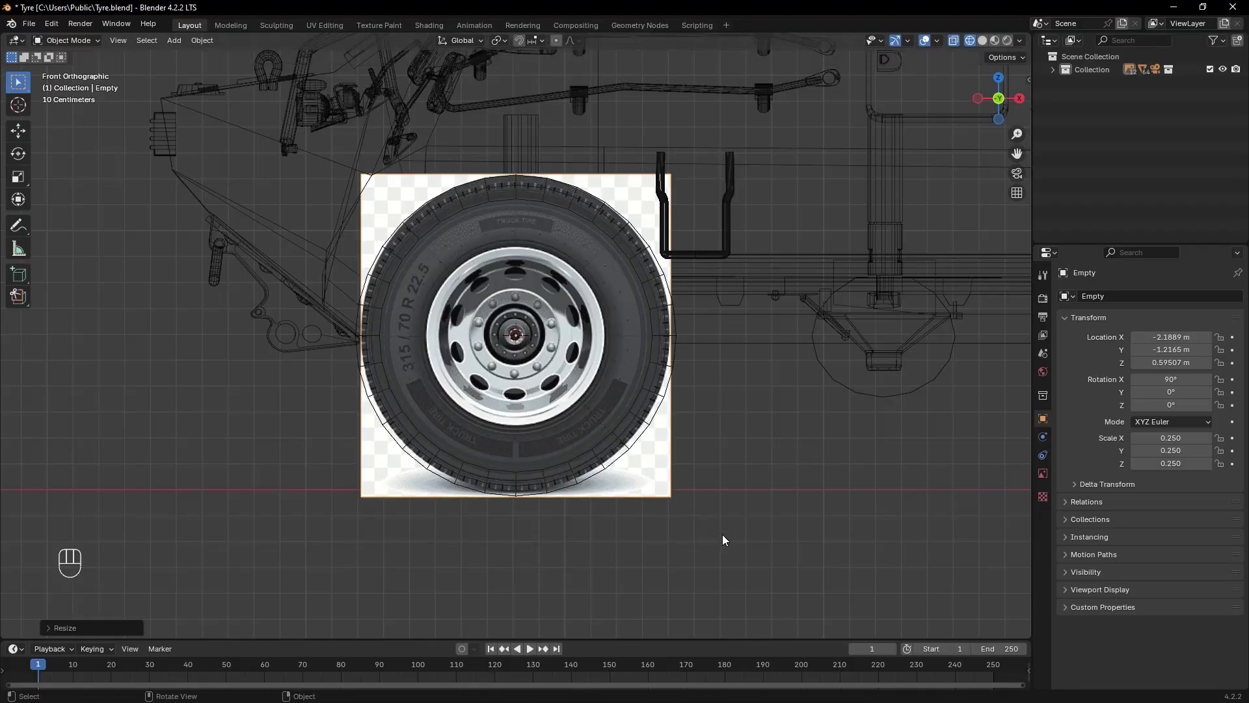
{"action": "key", "text": "s"}
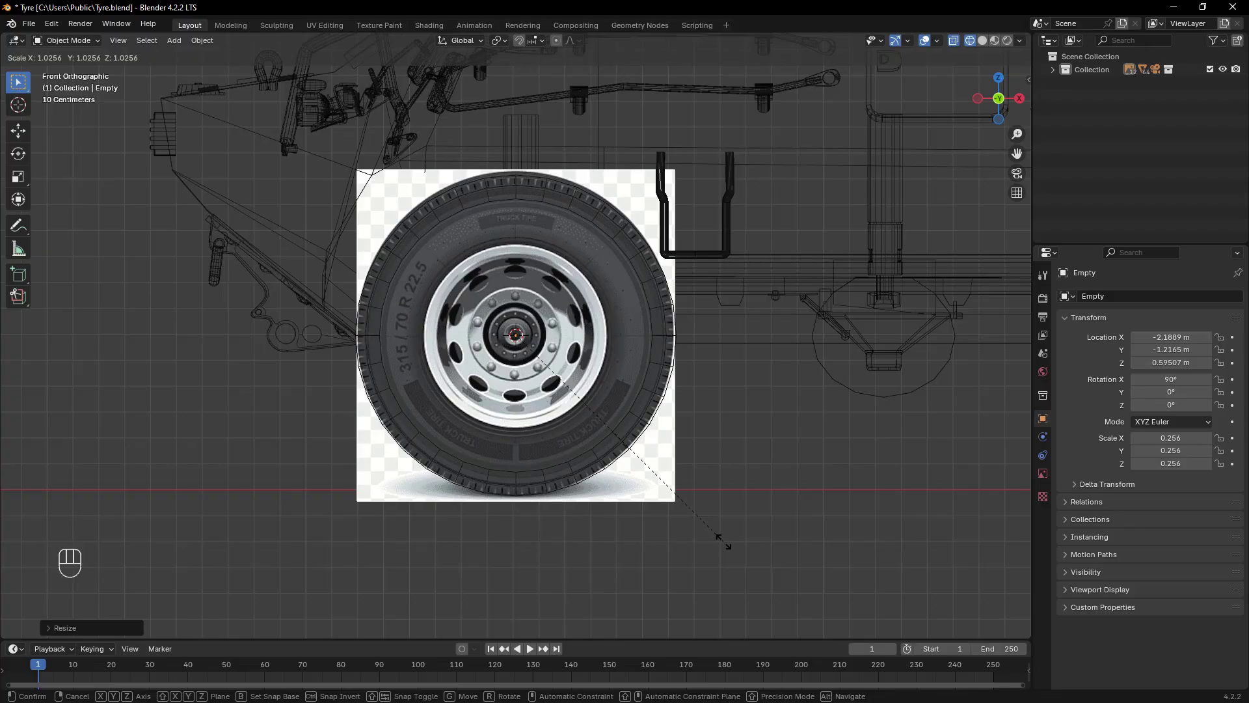
{"action": "left_click", "coordinate": [724, 542]}
{"action": "key", "text": "shift+z"}
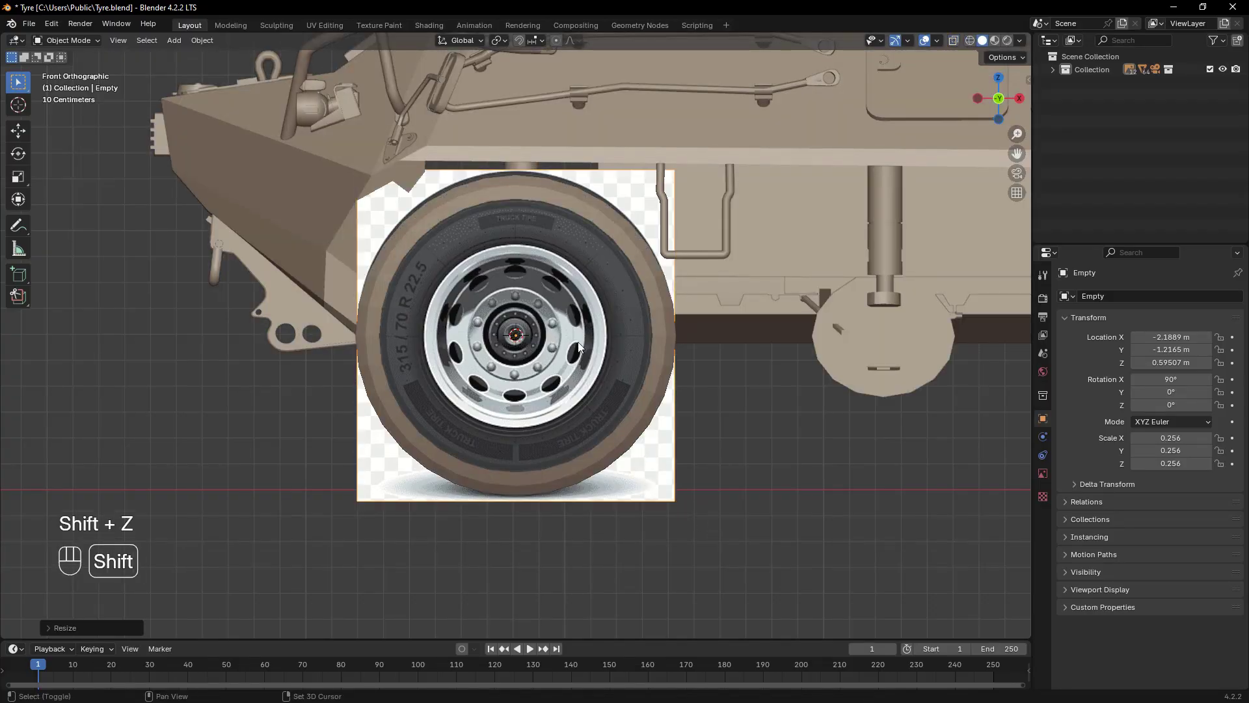
Isolate the tyre and move its inner rim edge loop about 0.022 m along Y
{"action": "left_click", "coordinate": [657, 370]}
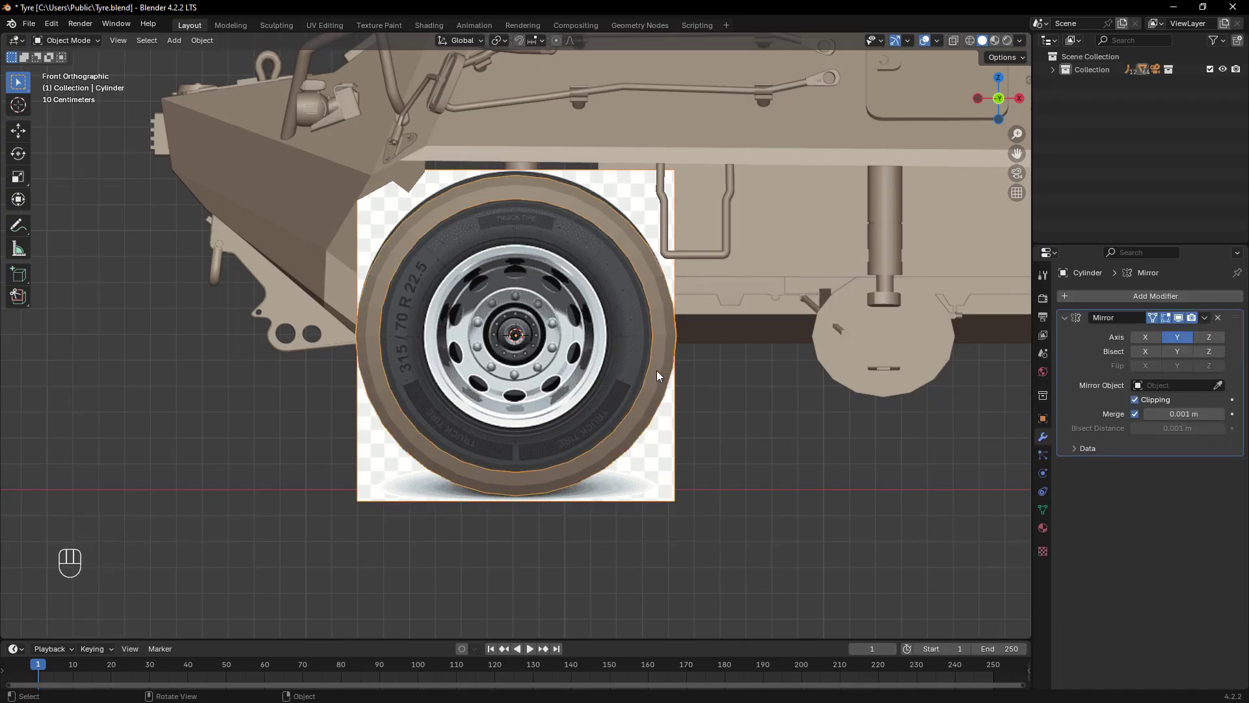
{"action": "key", "text": "KP_Divide"}
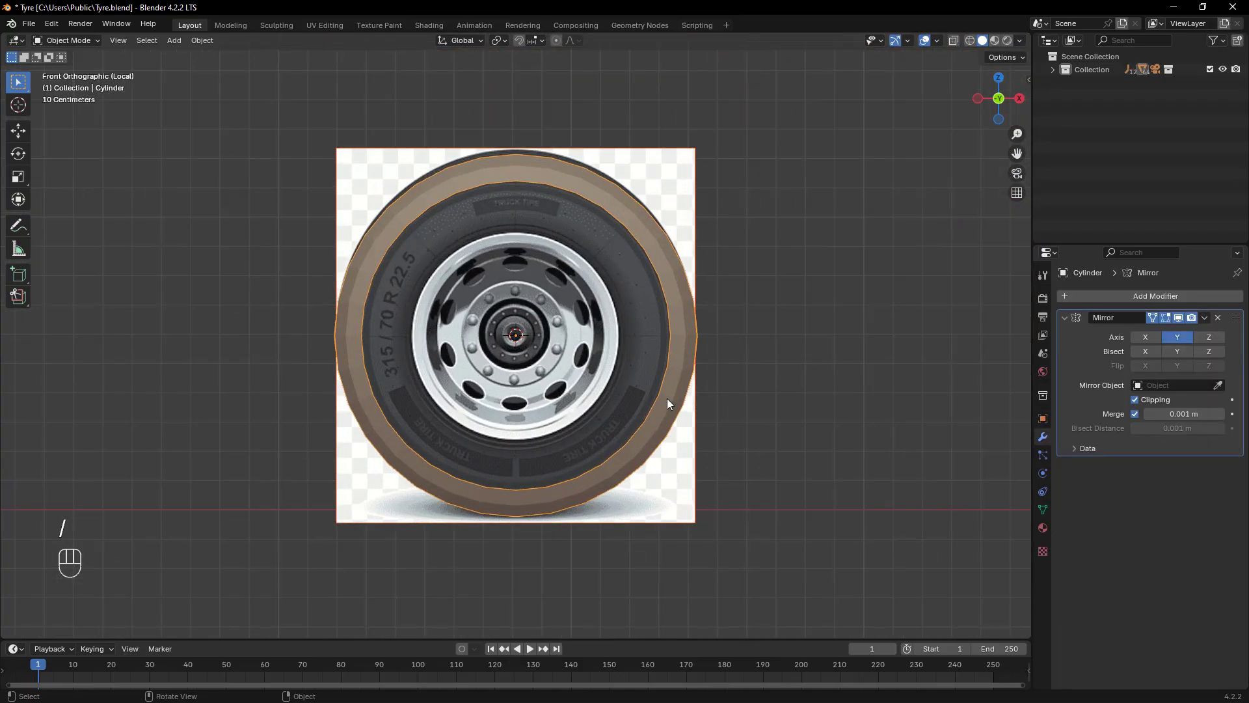
{"action": "key", "text": "Tab"}
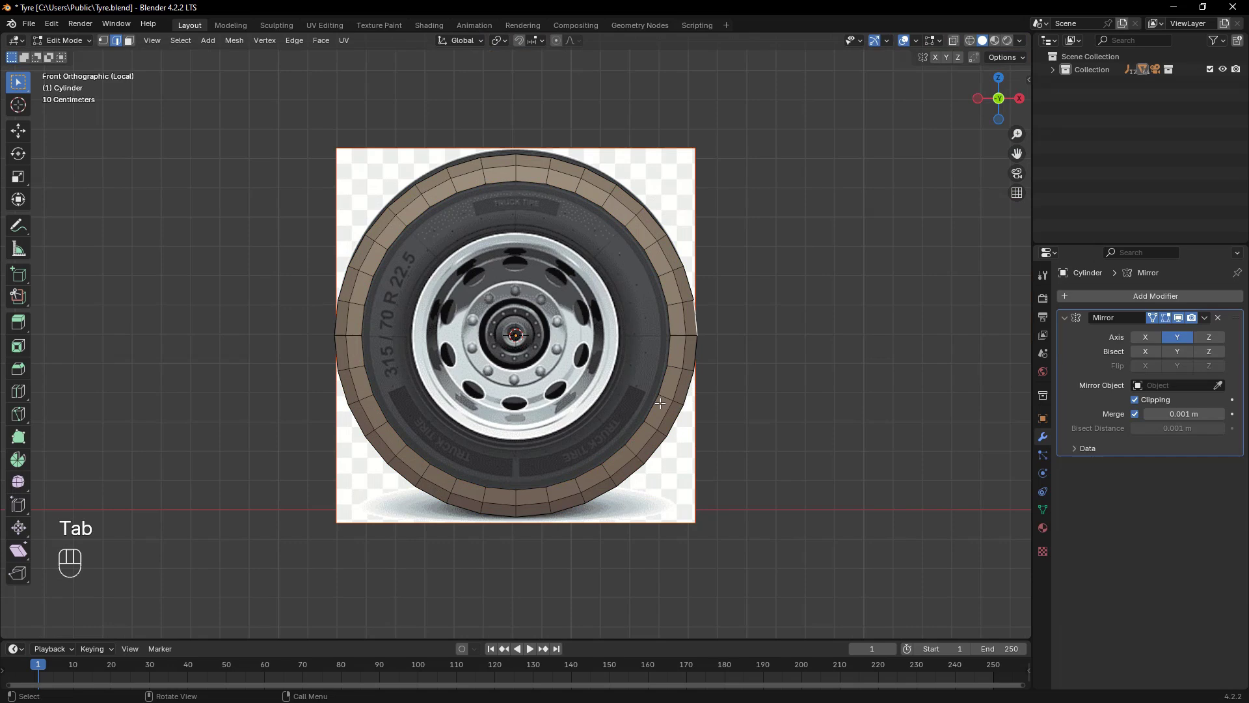
{"action": "middle_click_drag", "start_coordinate": [768, 409], "coordinate": [669, 433]}
{"action": "left_click", "coordinate": [553, 476], "text": "alt"}
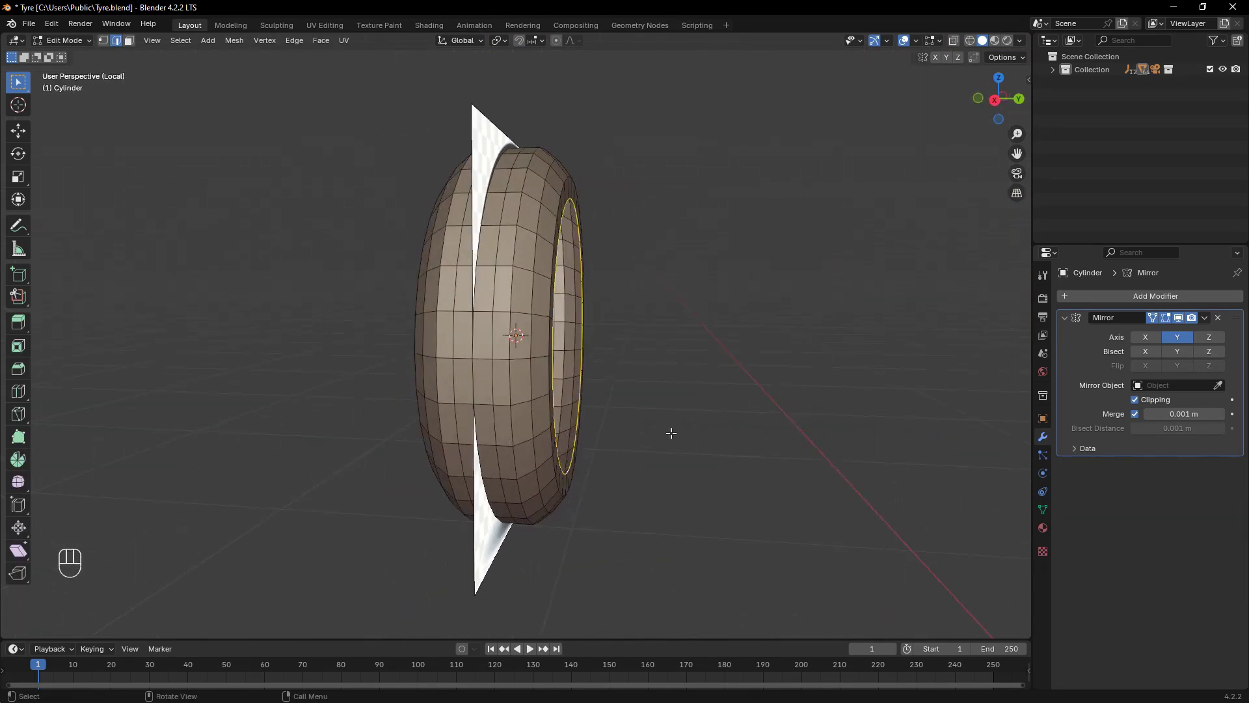
{"action": "key", "text": "g"}
{"action": "key", "text": "y"}
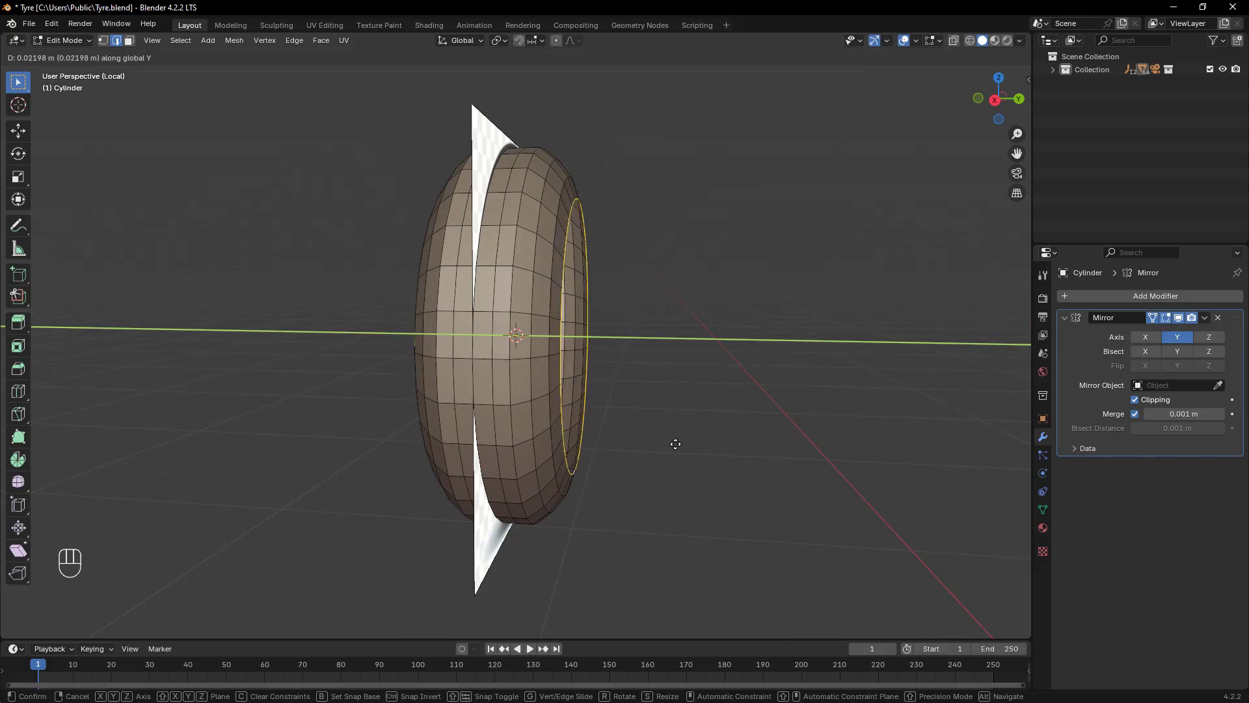
{"action": "left_click", "coordinate": [679, 448]}
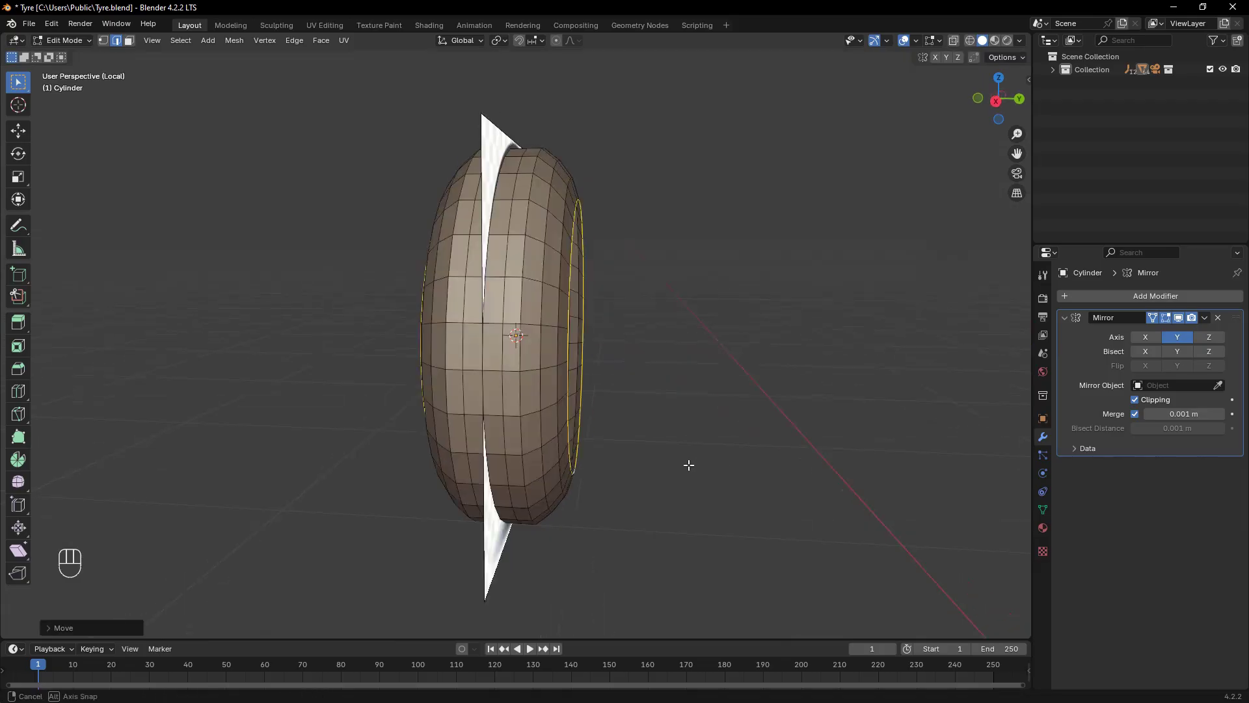
Check the tyre from front and side views, then exit Edit Mode and view it from the back
{"action": "key", "text": "KP_1"}
{"action": "key", "text": "KP_3"}
{"action": "key", "text": "KP_3"}
{"action": "key", "text": "KP_1"}
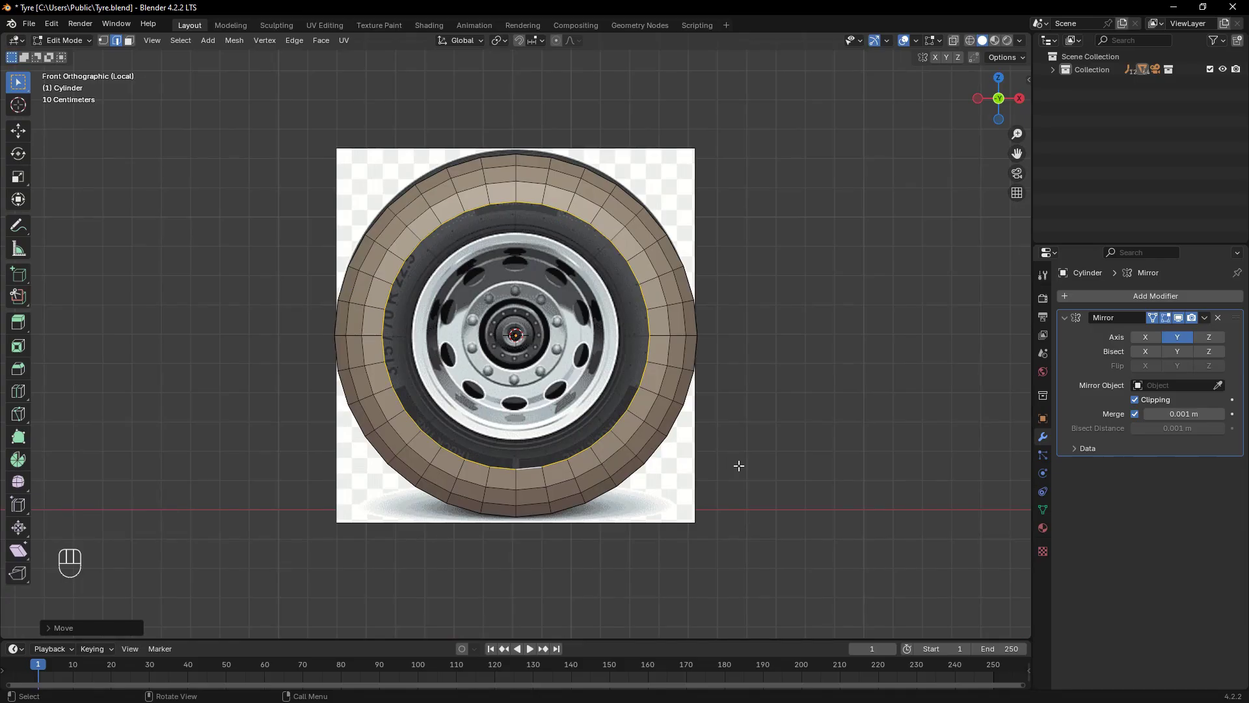
{"action": "key", "text": "Tab"}
{"action": "key", "text": "ctrl+KP_1"}
{"action": "scroll", "coordinate": [761, 435], "scroll_direction": "up", "scroll_amount": 2}
{"action": "left_click", "coordinate": [744, 399]}
Re-enter Edit Mode on the tyre and extrude the inner rim loop into a smaller first step
{"action": "left_click", "coordinate": [677, 422]}
{"action": "key", "text": "Tab"}
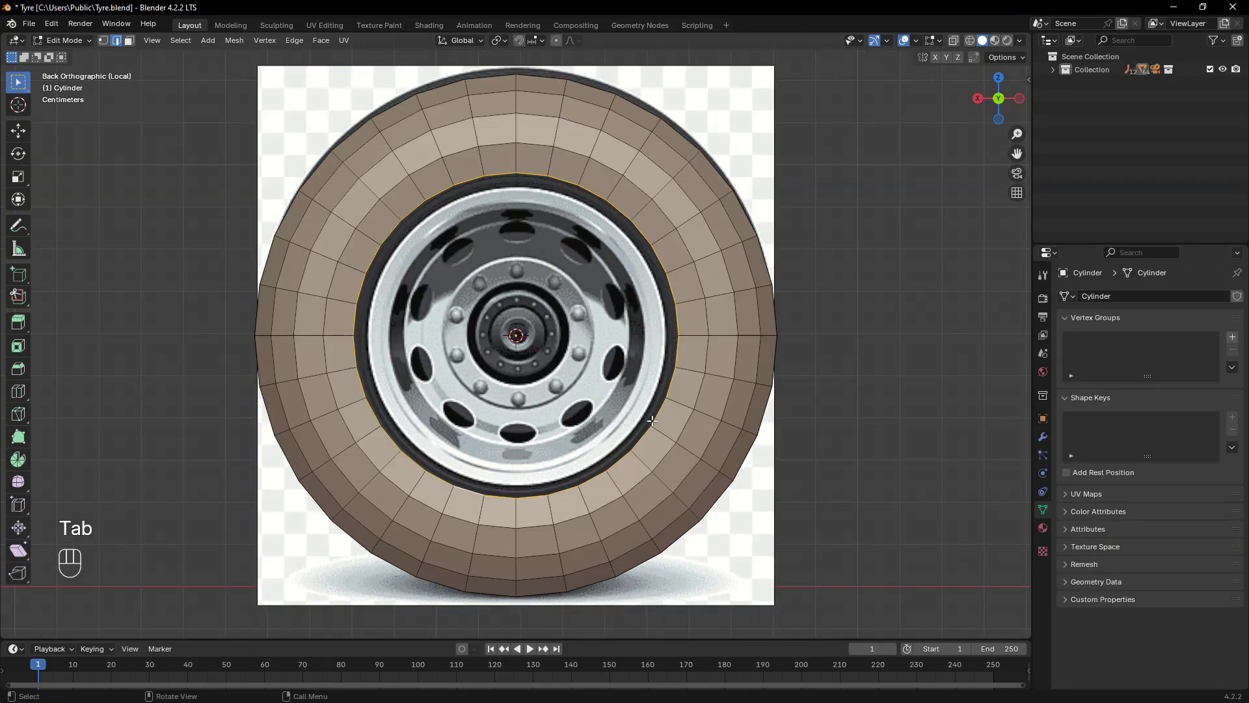
{"action": "key", "text": "e"}
{"action": "key", "text": "s"}
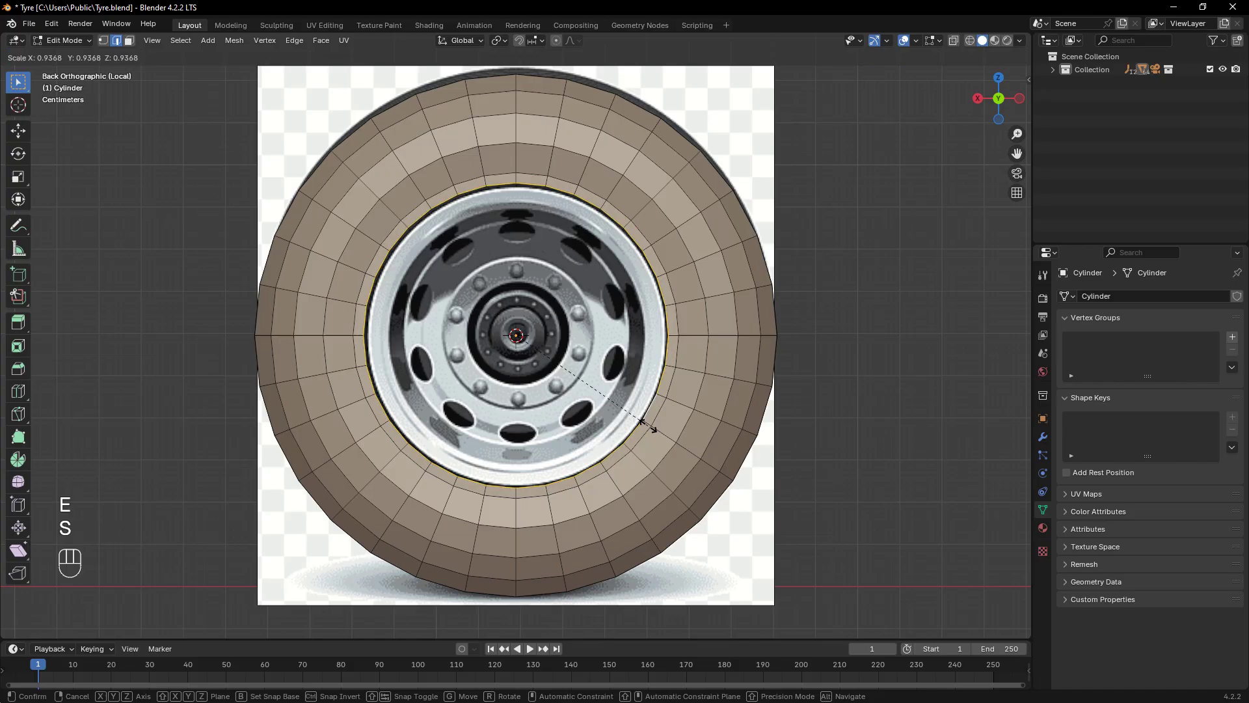
{"action": "left_click", "coordinate": [647, 424]}
{"action": "mouse_move", "coordinate": [697, 451]}
{"action": "middle_mouse_down"}
{"action": "mouse_move", "coordinate": [748, 447]}
{"action": "mouse_move", "coordinate": [795, 466]}
{"action": "mouse_move", "coordinate": [713, 459]}
{"action": "middle_mouse_up"}
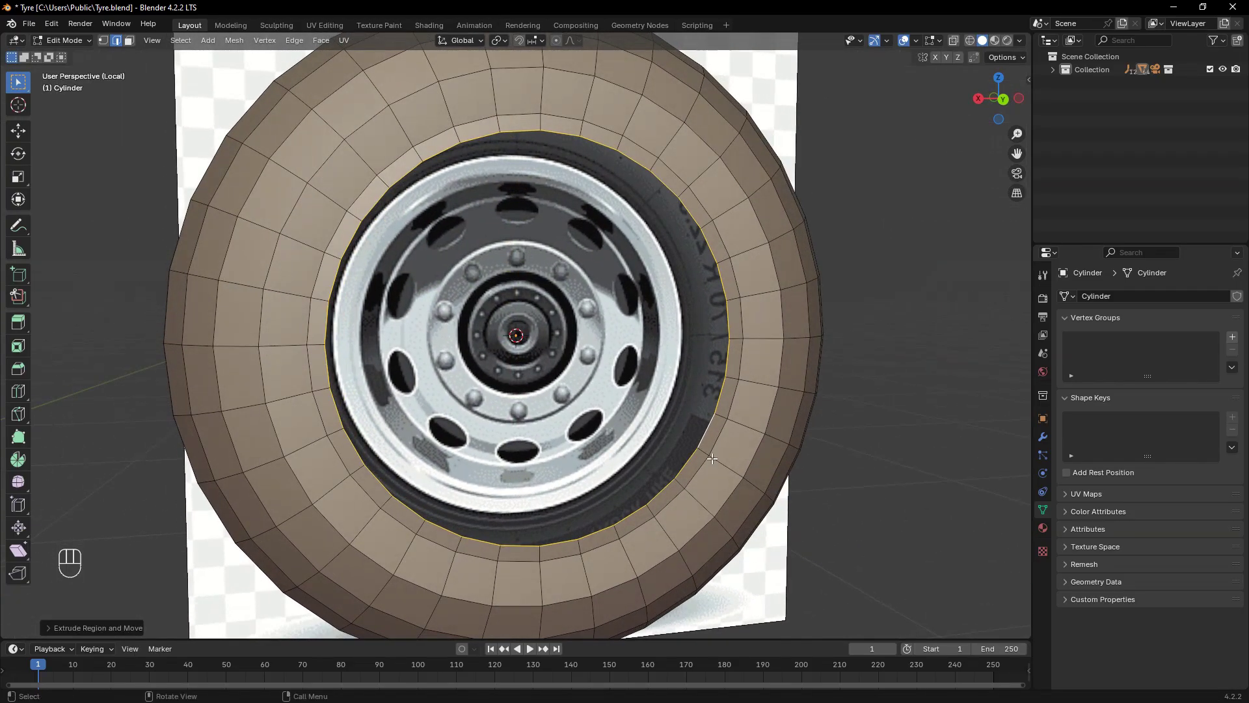
{"action": "key", "text": "ctrl+KP_1"}
Extrude and shrink a second rim ring, then push it inward along Y
{"action": "key", "text": "e"}
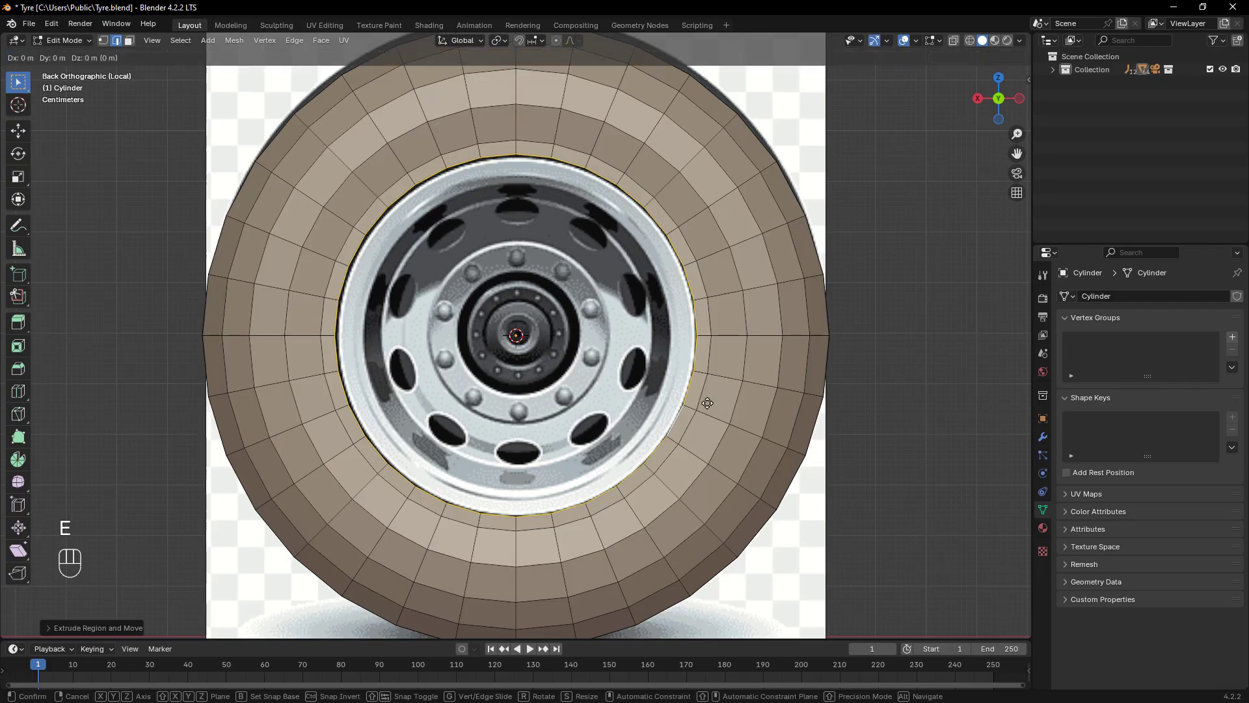
{"action": "key", "text": "s"}
{"action": "left_click", "coordinate": [680, 393]}
{"action": "middle_click_drag", "start_coordinate": [681, 393], "coordinate": [706, 467]}
{"action": "key", "text": "g"}
{"action": "key", "text": "y"}
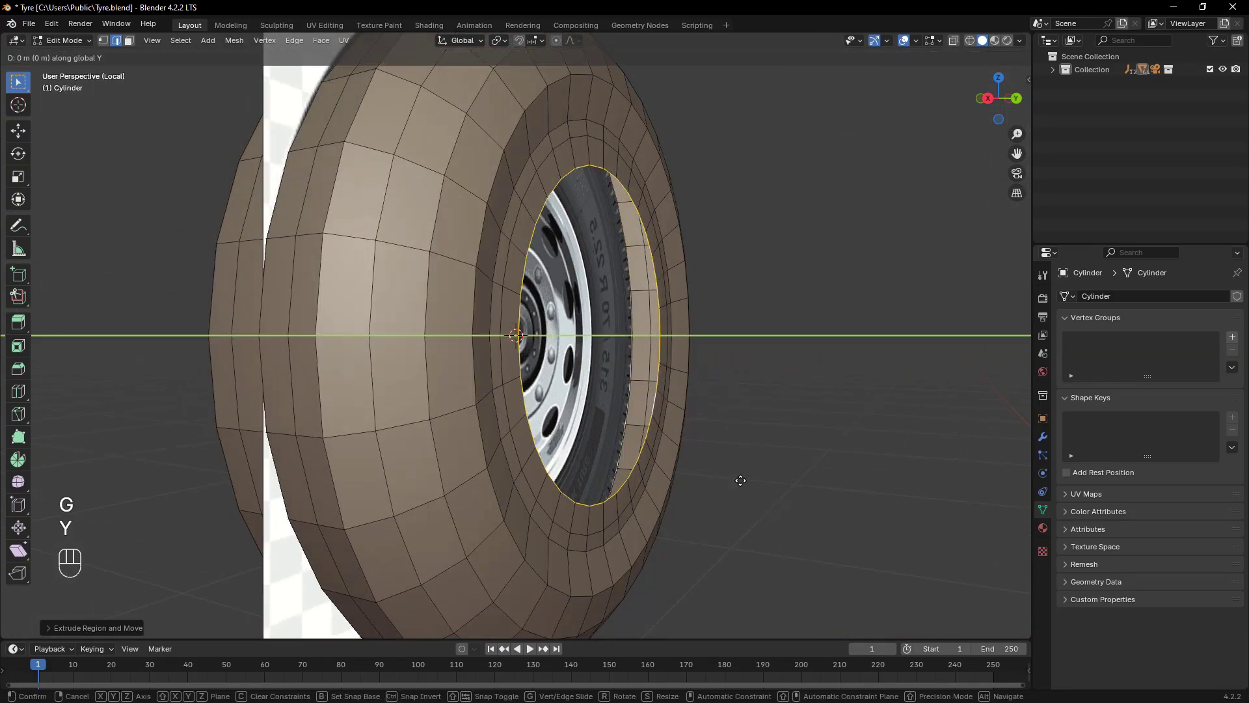
{"action": "left_click", "coordinate": [725, 474]}
{"action": "key", "text": "ctrl+KP_1"}
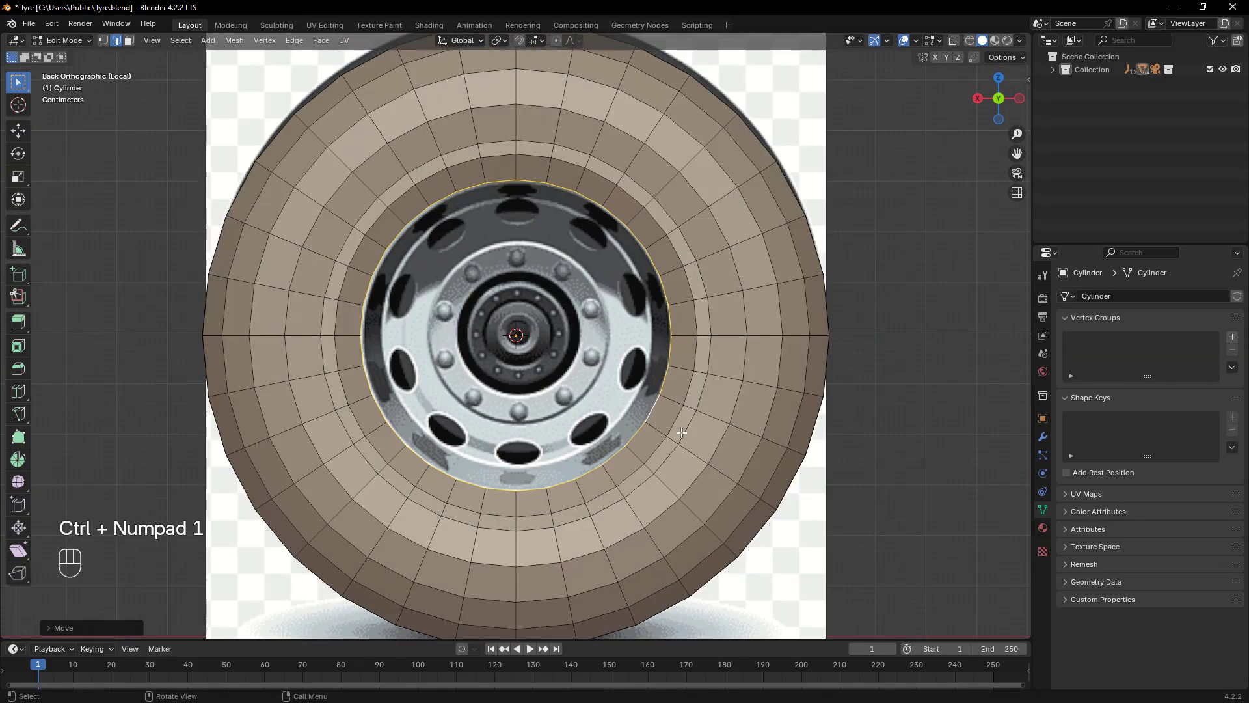
Extrude a third, smaller rim ring
{"action": "key", "text": "e"}
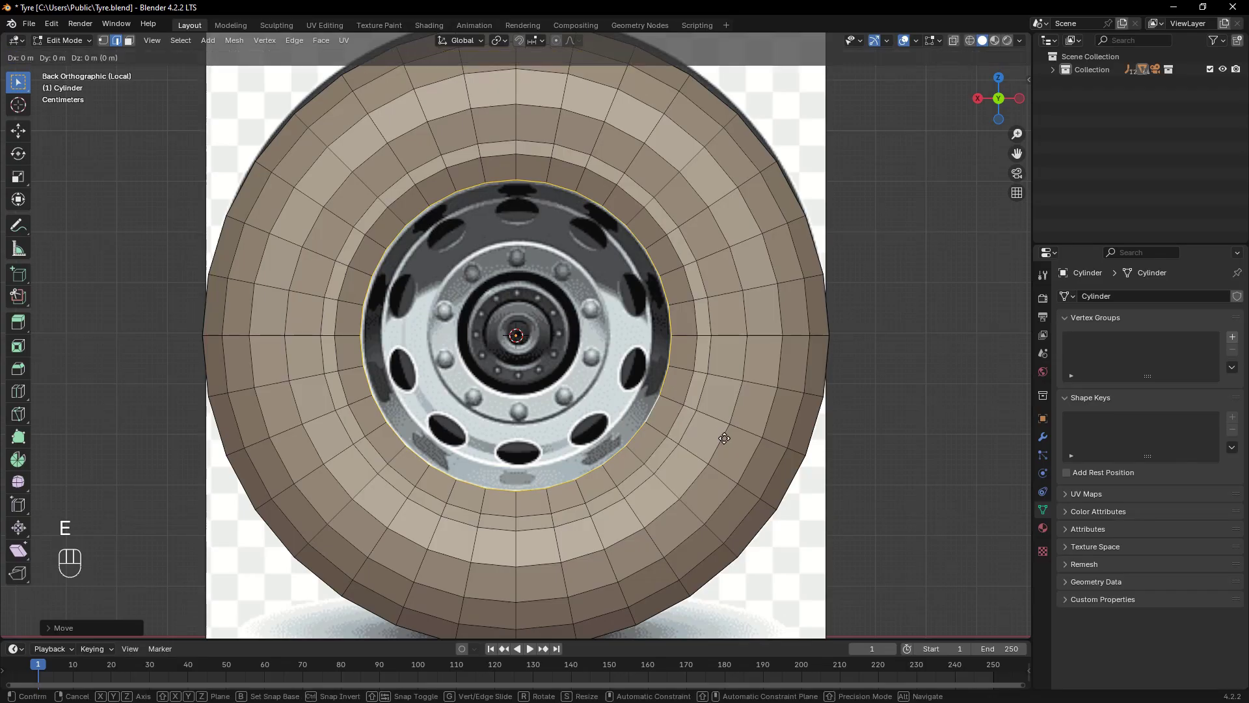
{"action": "key", "text": "s"}
{"action": "left_click", "coordinate": [691, 425]}
{"action": "middle_click_drag", "start_coordinate": [691, 426], "coordinate": [786, 460]}
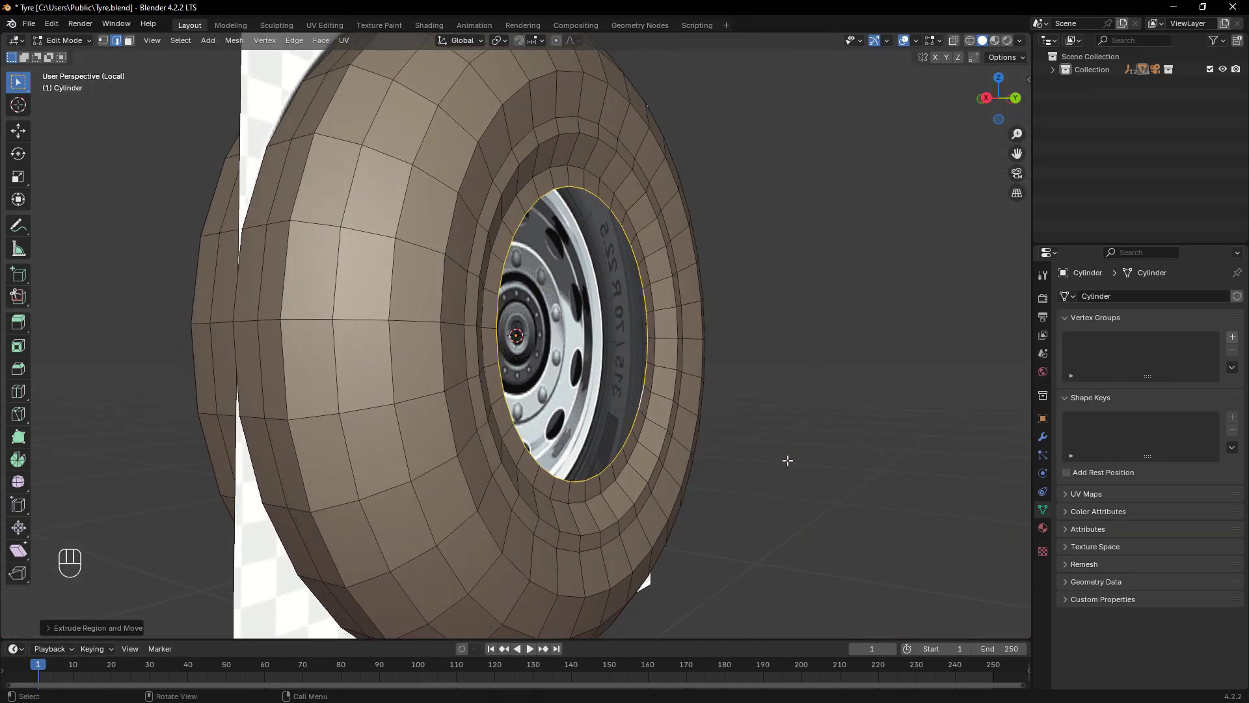
{"action": "key", "text": "ctrl+KP_1"}
Extrude and shrink a fourth ring toward the hub and offset it along Y
{"action": "key", "text": "e"}
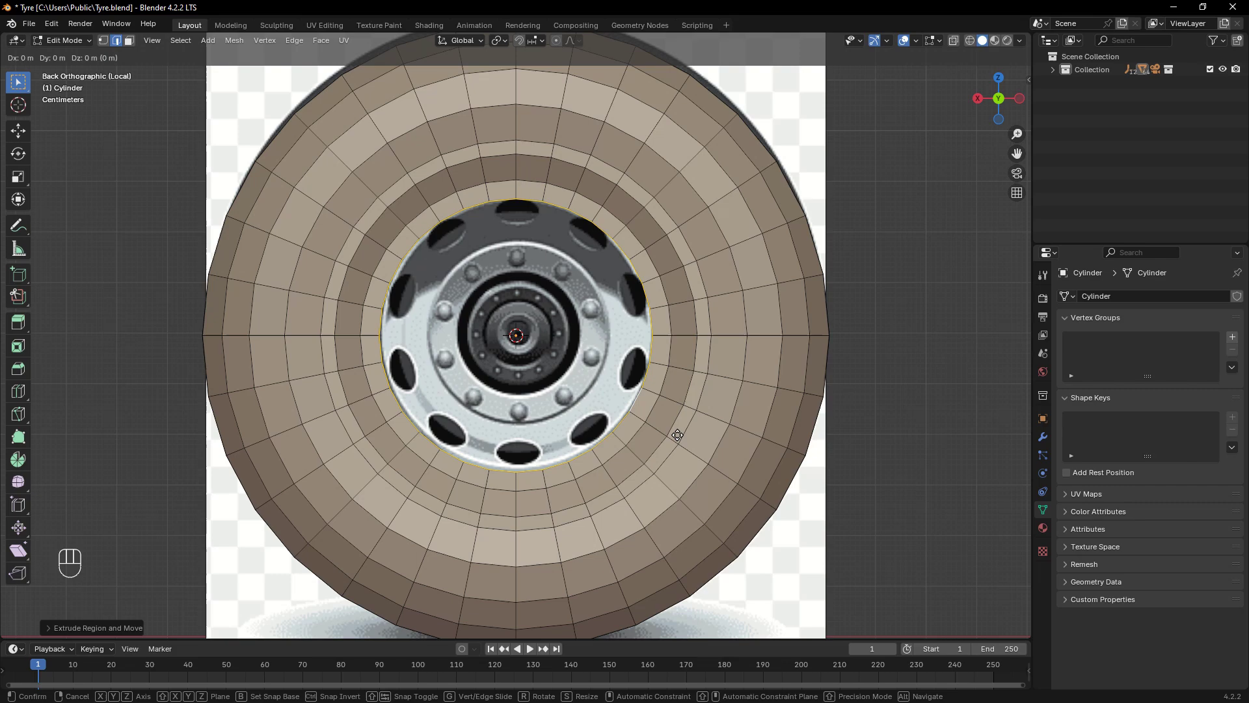
{"action": "key", "text": "s"}
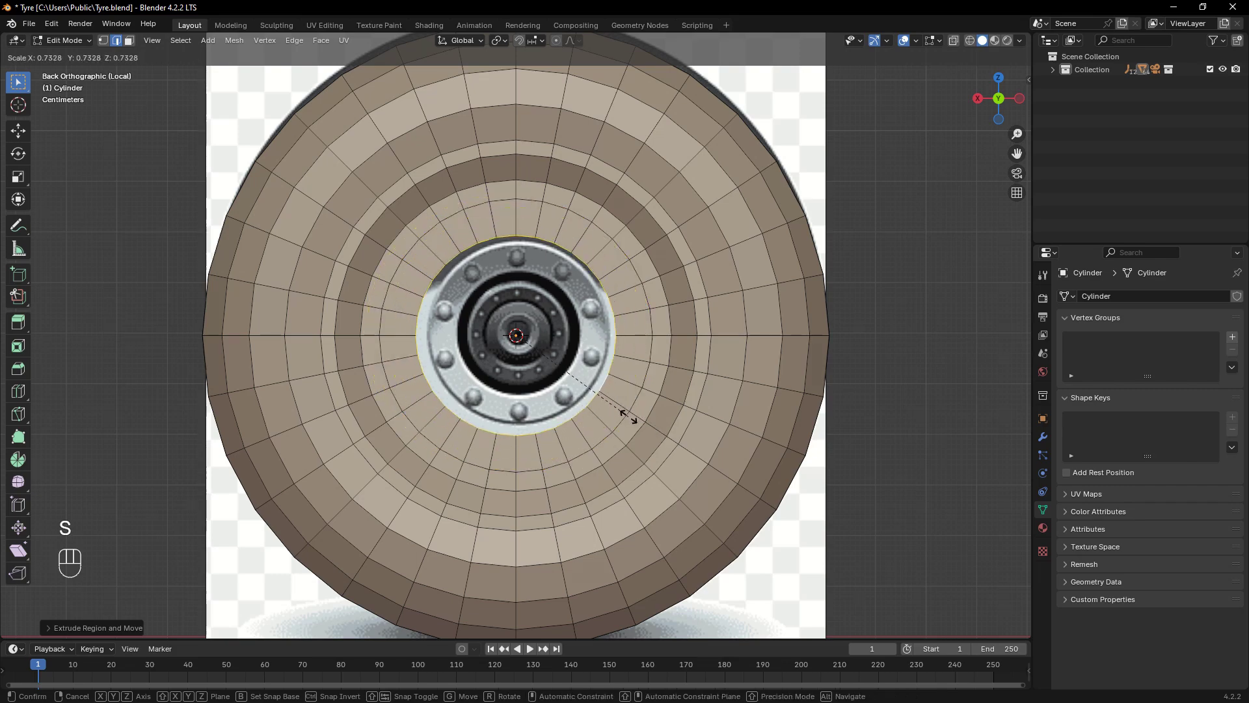
{"action": "left_click", "coordinate": [619, 410]}
{"action": "middle_click_drag", "start_coordinate": [619, 410], "coordinate": [676, 443]}
{"action": "key", "text": "g"}
{"action": "key", "text": "y"}
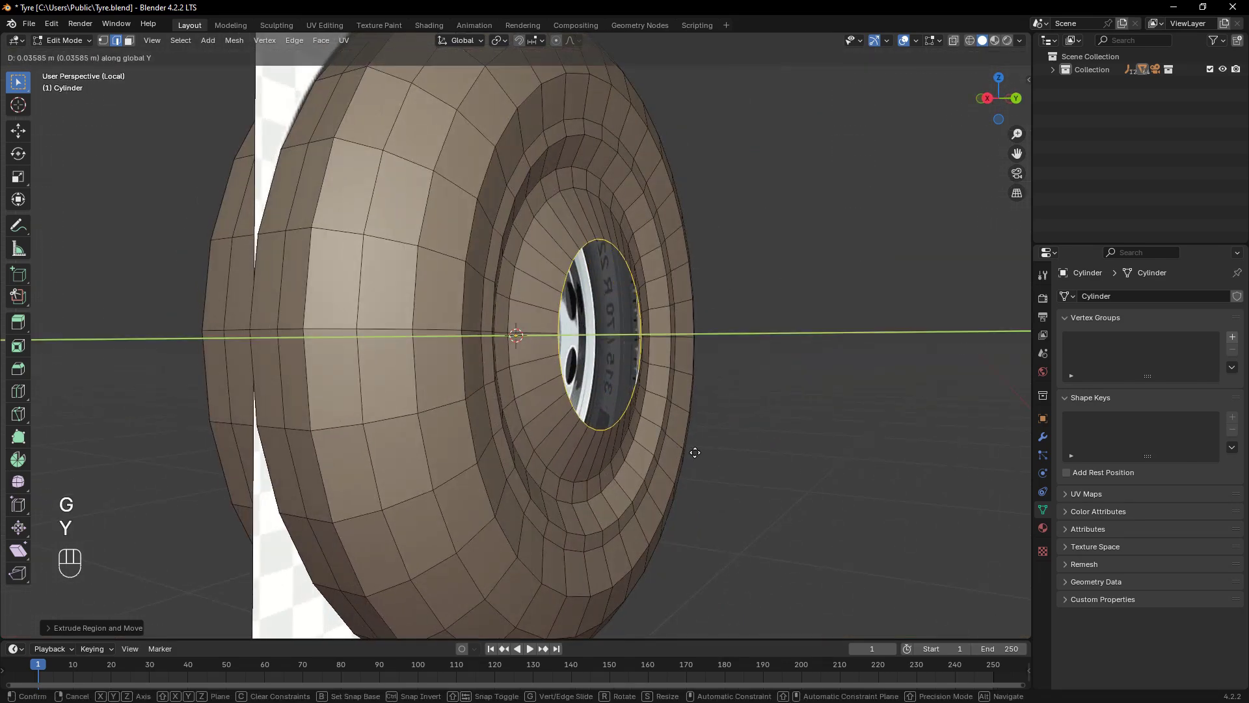
{"action": "left_click", "coordinate": [705, 449]}
{"action": "key", "text": "ctrl+KP_1"}
Add two more shrinking rings, the first at about two-thirds size, and set the hub loop's depth along Y
{"action": "key", "text": "e"}
{"action": "key", "text": "s"}
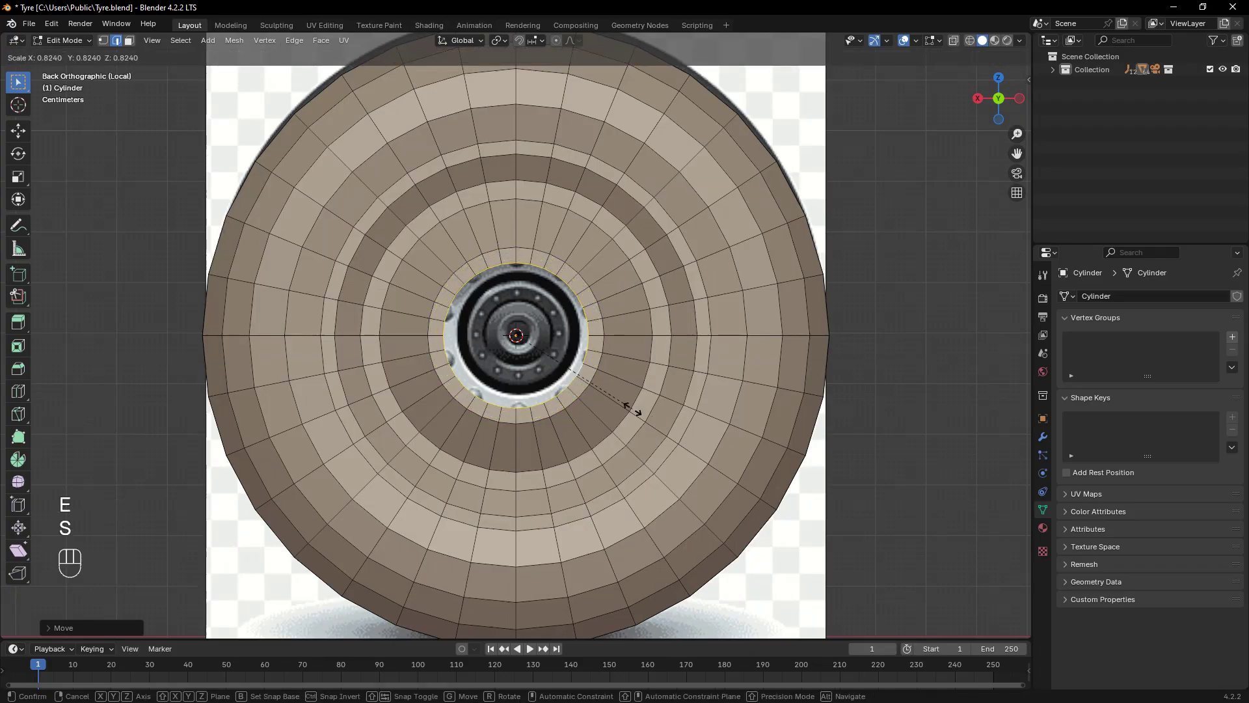
{"action": "left_click", "coordinate": [611, 395]}
{"action": "key", "text": "e"}
{"action": "key", "text": "s"}
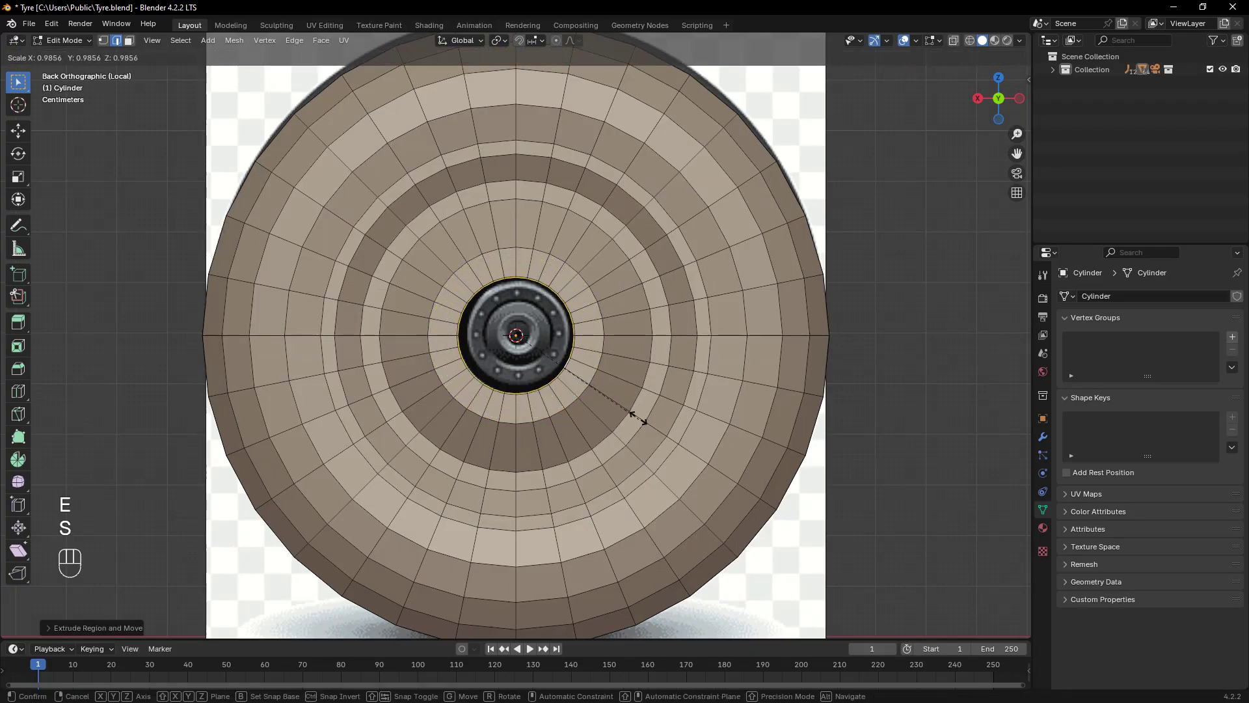
{"action": "left_click", "coordinate": [616, 409]}
{"action": "middle_click_drag", "start_coordinate": [616, 409], "coordinate": [695, 438]}
{"action": "key", "text": "g"}
{"action": "key", "text": "y"}
{"action": "left_click", "coordinate": [705, 438]}
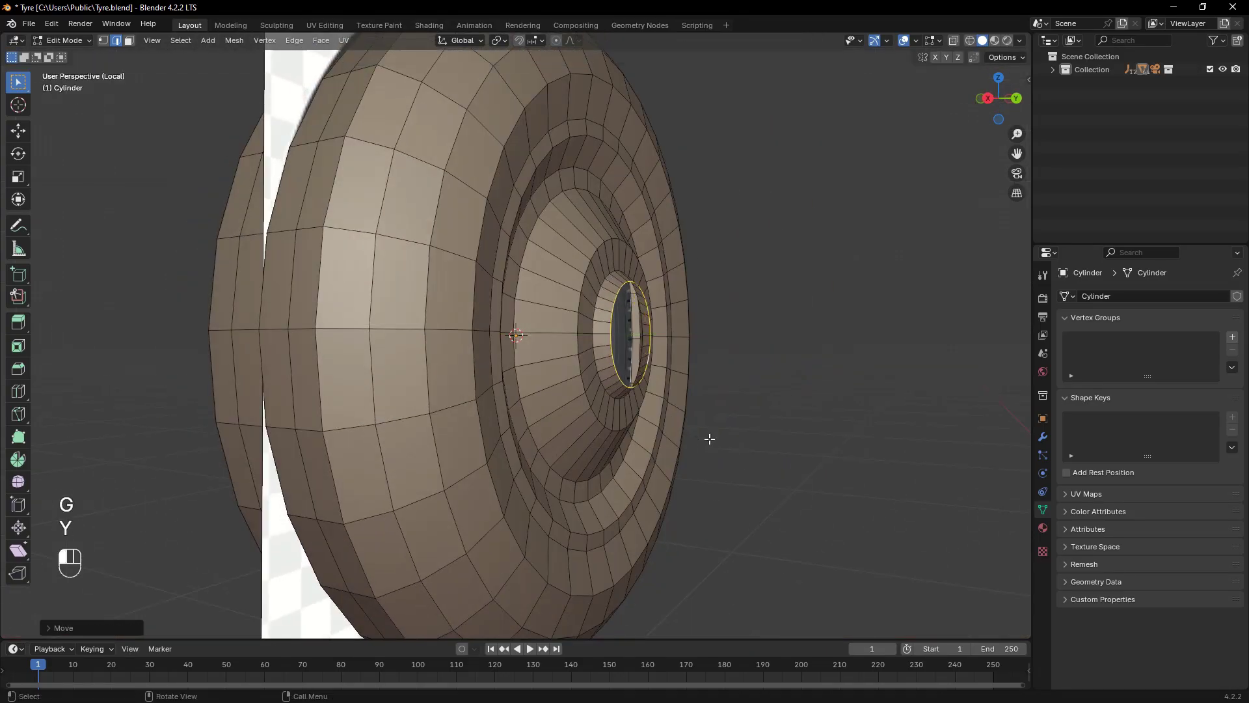
{"action": "key", "text": "ctrl+KP_1"}
Extrude the hub loop smaller, extrude it outward along Y, shrink it and fill the centre hole
{"action": "key", "text": "e"}
{"action": "key", "text": "s"}
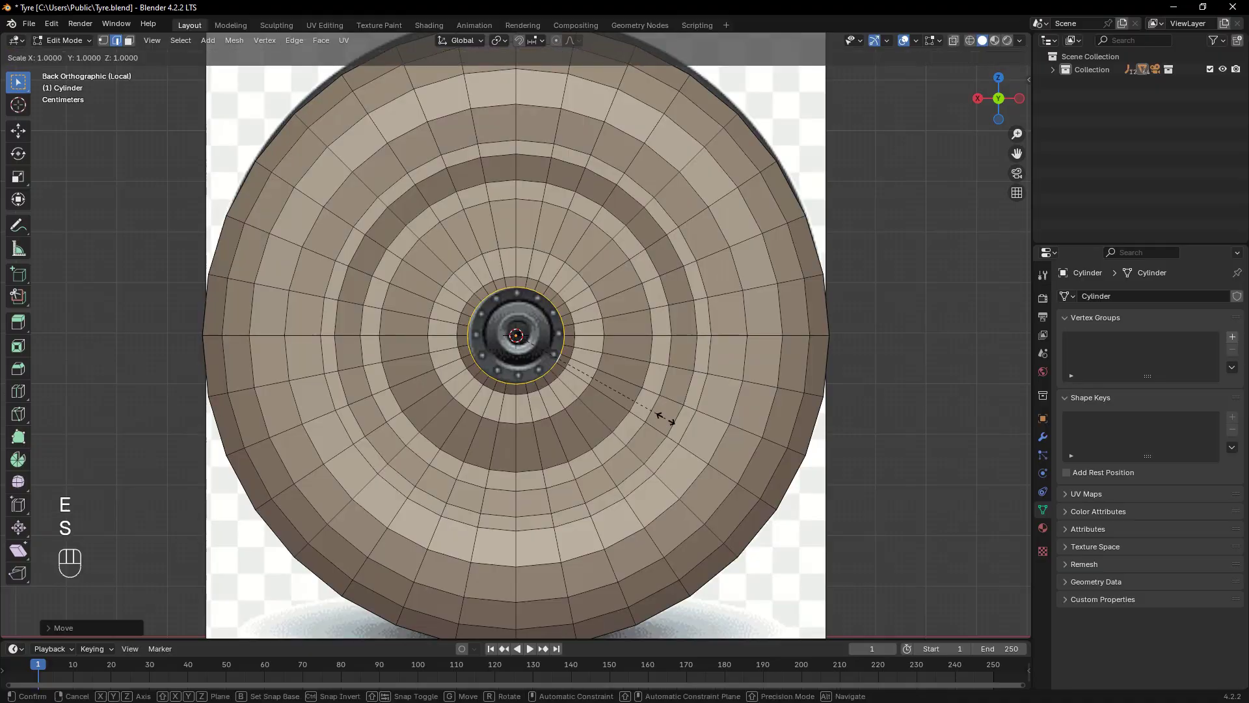
{"action": "left_click", "coordinate": [614, 388]}
{"action": "middle_click_drag", "start_coordinate": [614, 388], "coordinate": [668, 412]}
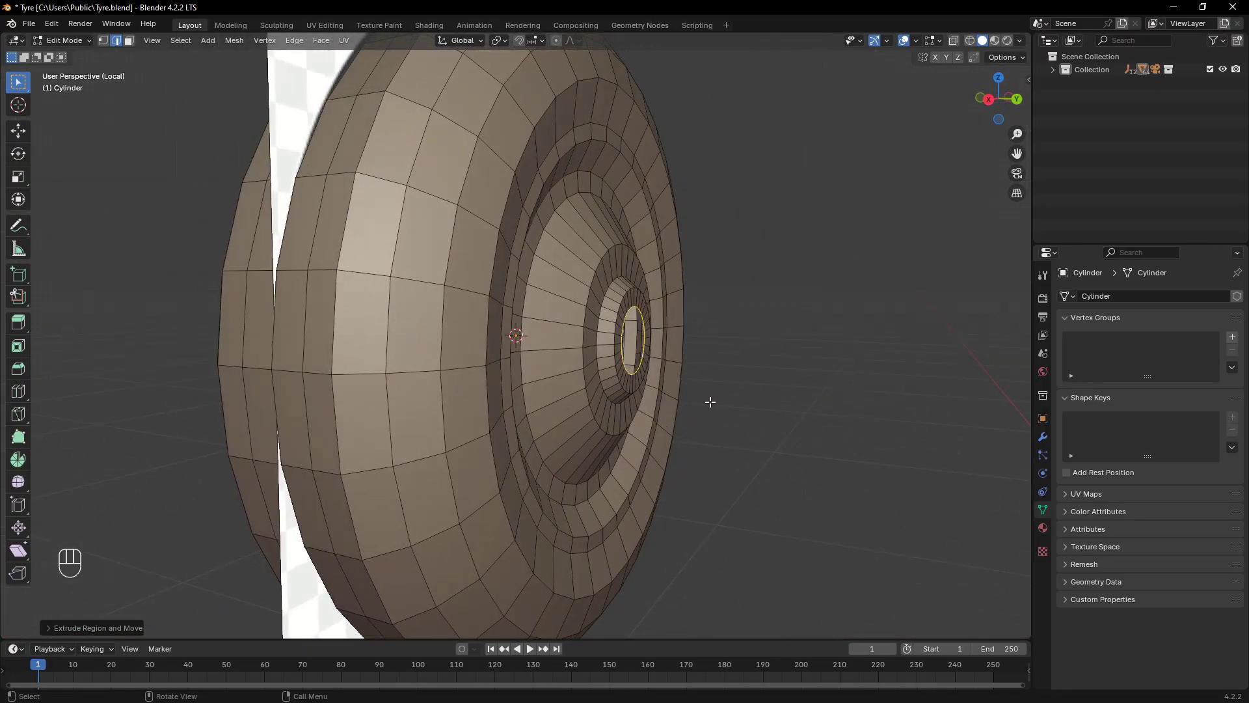
{"action": "key", "text": "e"}
{"action": "key", "text": "y"}
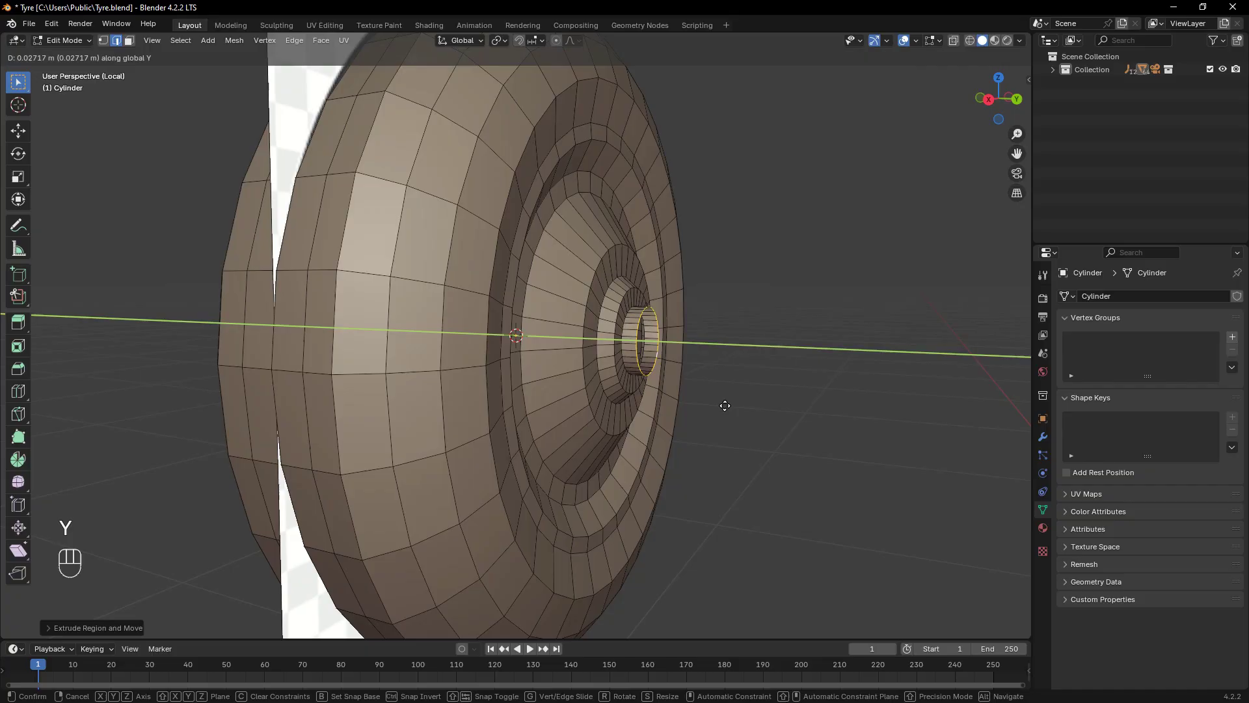
{"action": "left_click", "coordinate": [809, 436]}
{"action": "key", "text": "s"}
{"action": "left_click", "coordinate": [773, 404]}
{"action": "key", "text": "ctrl+KP_1"}
{"action": "key", "text": "f"}
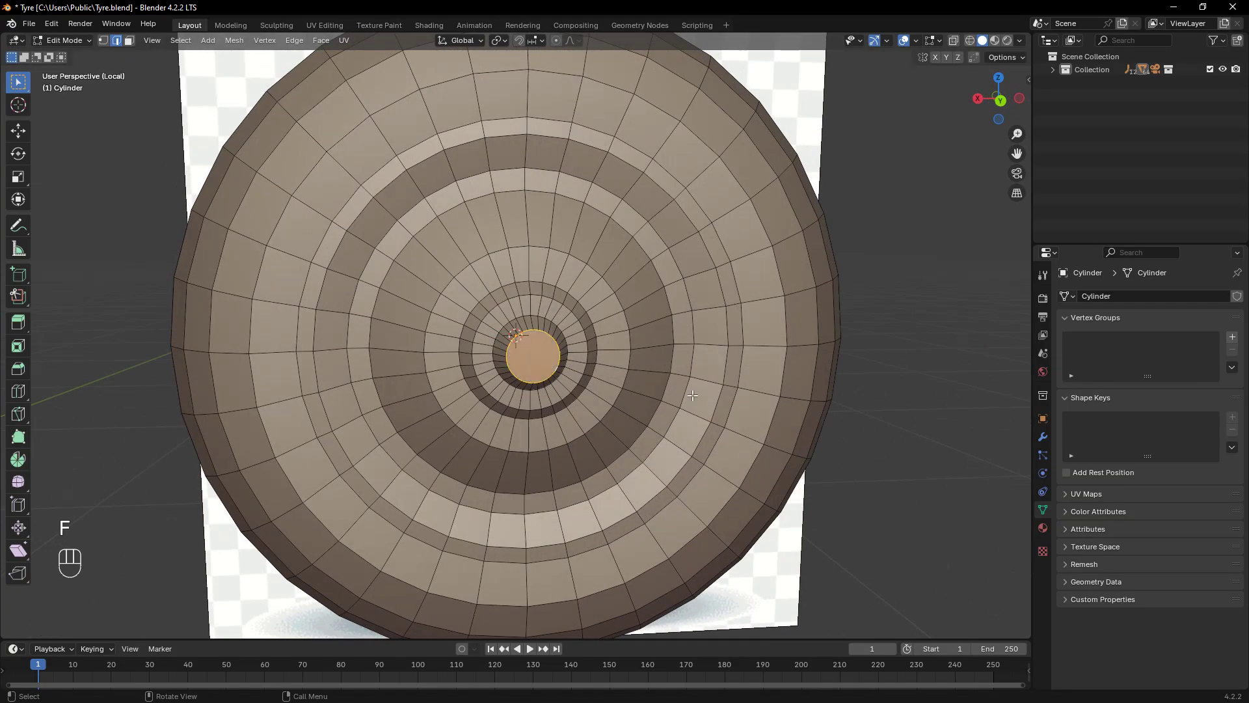
{"action": "middle_click_drag", "start_coordinate": [745, 459], "coordinate": [771, 406]}
Apply the tyre's Mirror modifier from the Modifiers panel
{"action": "key", "text": "ctrl+KP_1"}
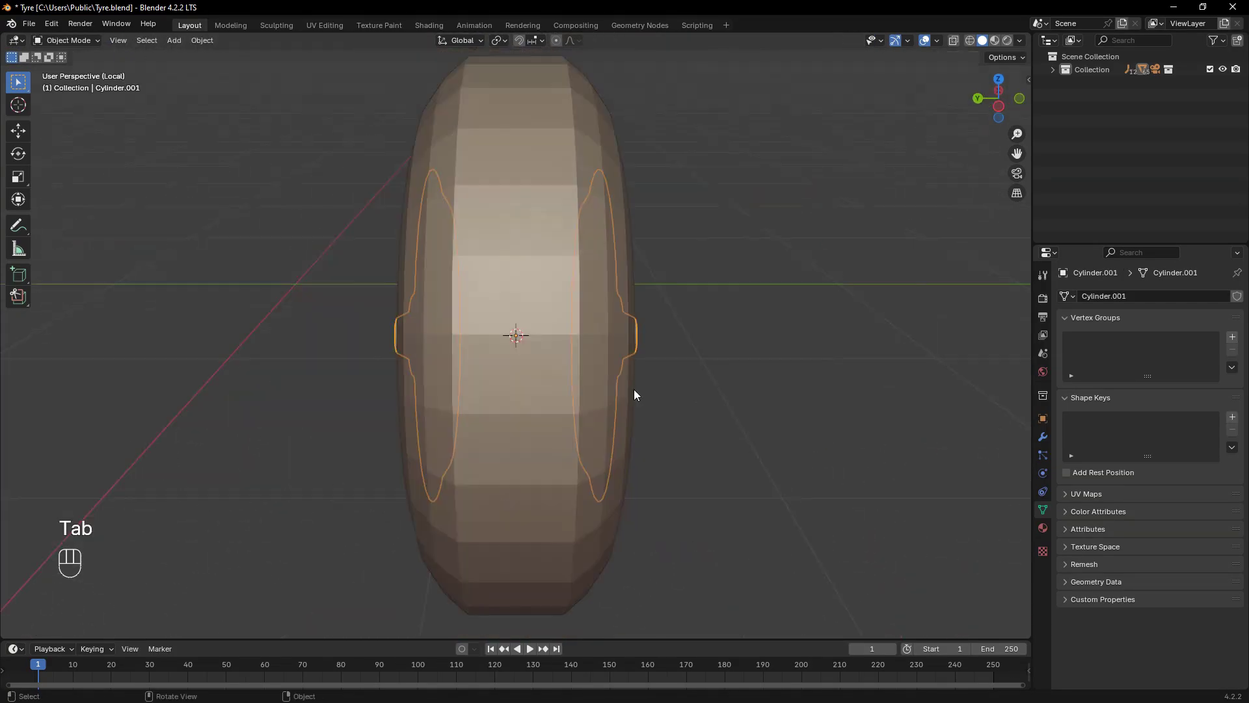
{"action": "middle_click_drag", "start_coordinate": [635, 393], "coordinate": [965, 414]}
{"action": "left_click", "coordinate": [1044, 435]}
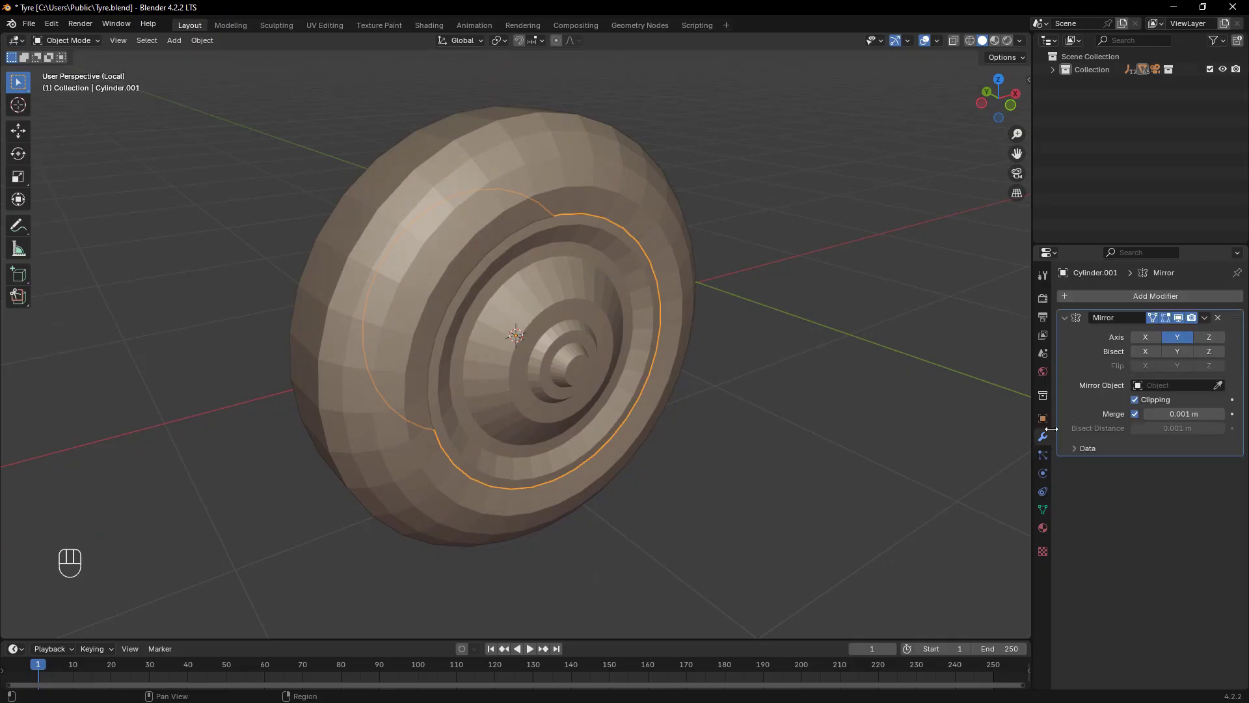
{"action": "left_click", "coordinate": [1204, 317]}
{"action": "left_click", "coordinate": [1150, 335]}
Enter Edit Mode on the combined mesh and select the centre hub face
{"action": "middle_click_drag", "start_coordinate": [553, 427], "coordinate": [457, 354]}
{"action": "key", "text": "Tab"}
{"action": "left_click", "coordinate": [458, 354]}
Grow the hub selection two rings, shrink it back one, and delete those wheel faces
{"action": "key", "text": "ctrl+KP_Add"}
{"action": "key", "text": "ctrl+KP_Add"}
{"action": "key", "text": "ctrl+KP_Add"}
{"action": "key", "text": "ctrl+KP_Add"}
{"action": "key", "text": "ctrl+KP_Add"}
{"action": "key", "text": "ctrl+KP_Add"}
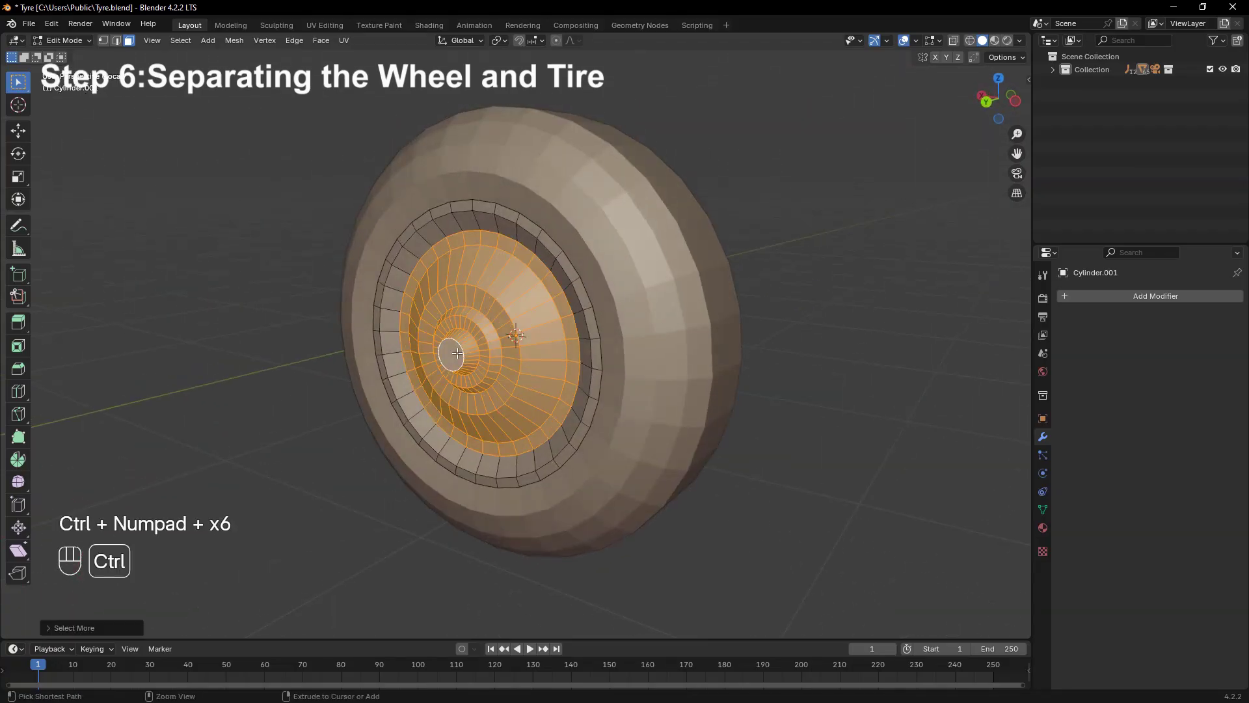
{"action": "key", "text": "ctrl+KP_Add"}
{"action": "middle_click_drag", "start_coordinate": [455, 353], "coordinate": [636, 447]}
{"action": "key", "text": "ctrl+KP_Subtract"}
{"action": "key", "text": "x"}
{"action": "left_click", "coordinate": [709, 472]}
Select the inner boundary edge loop and extrude it into a scaled ring
{"action": "key", "text": "2"}
{"action": "left_click", "coordinate": [591, 428], "text": "alt"}
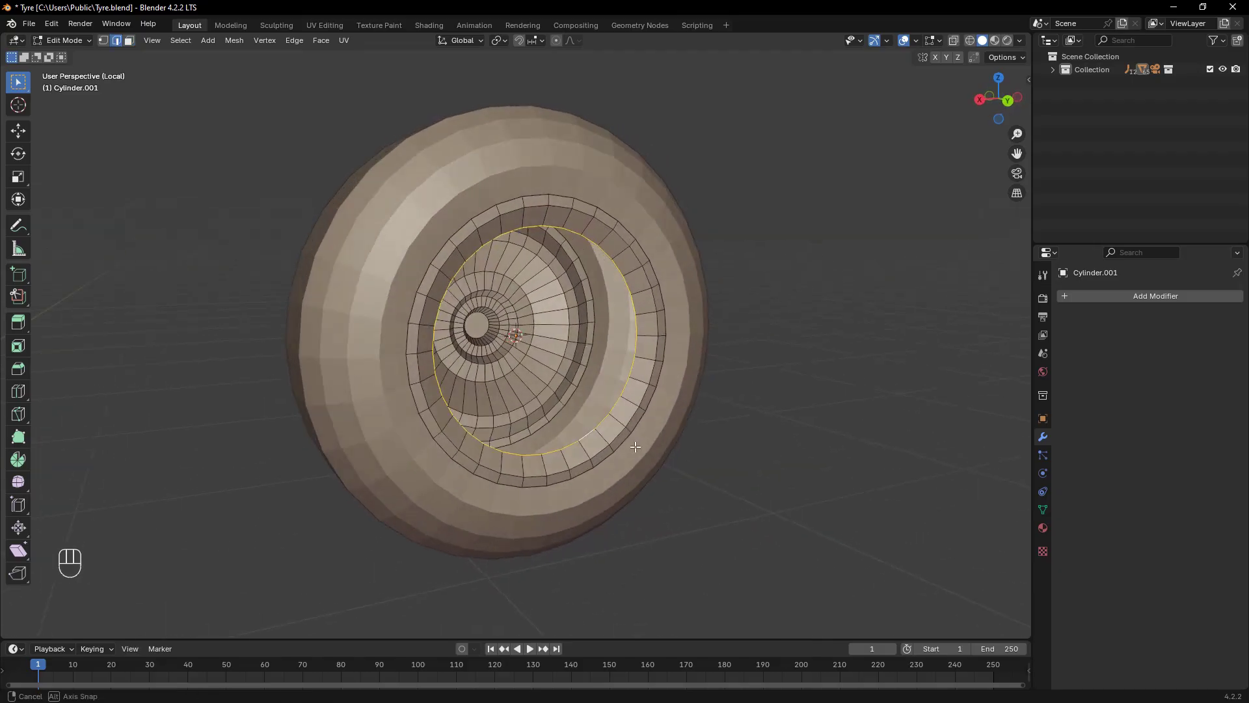
{"action": "key", "text": "e"}
{"action": "key", "text": "s"}
{"action": "left_click", "coordinate": [720, 474]}
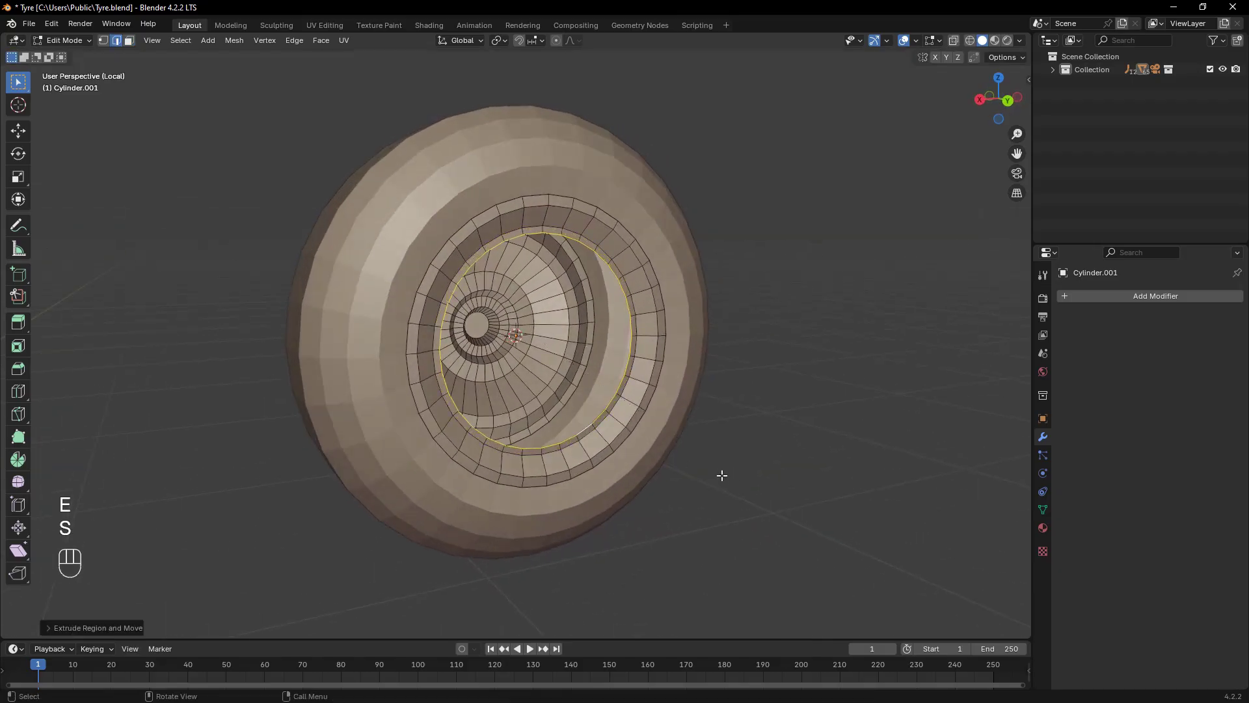
{"action": "middle_click_drag", "start_coordinate": [720, 474], "coordinate": [741, 503]}
Extrude the loop along the Y axle direction and shrink it inward
{"action": "key", "text": "e"}
{"action": "key", "text": "y"}
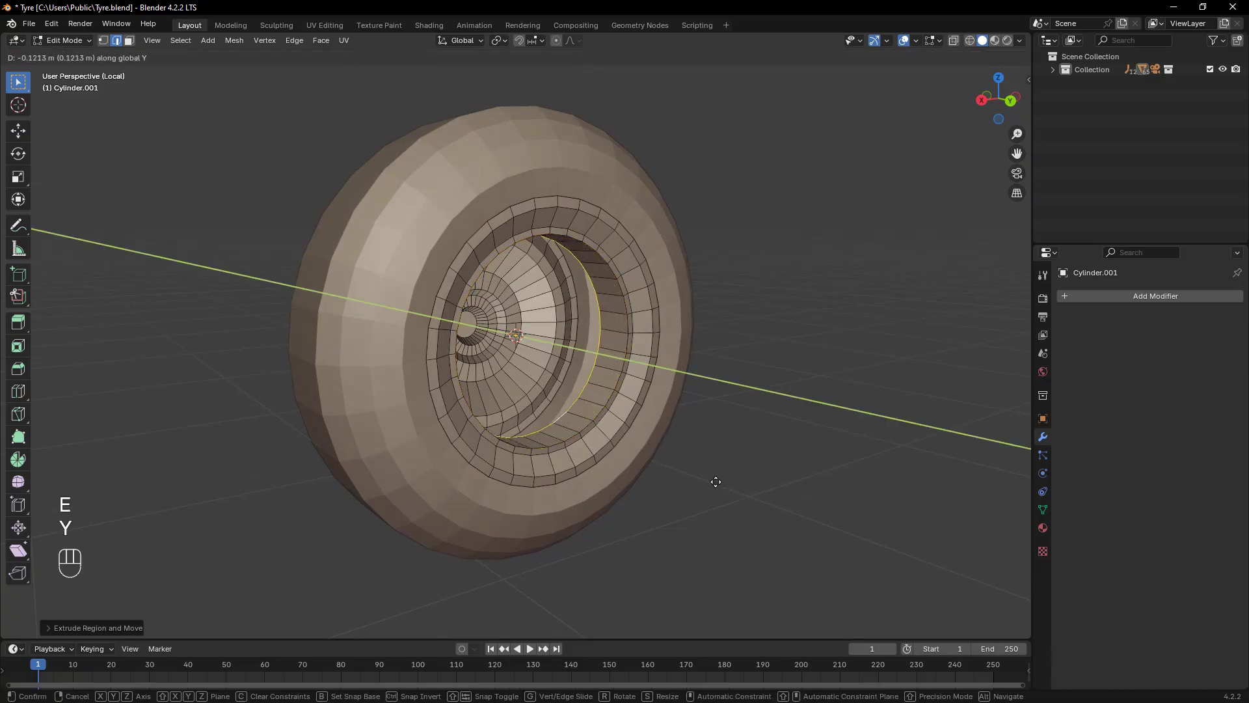
{"action": "left_click", "coordinate": [702, 475]}
{"action": "middle_click_drag", "start_coordinate": [697, 474], "coordinate": [753, 510]}
{"action": "key", "text": "s"}
{"action": "left_click", "coordinate": [764, 535]}
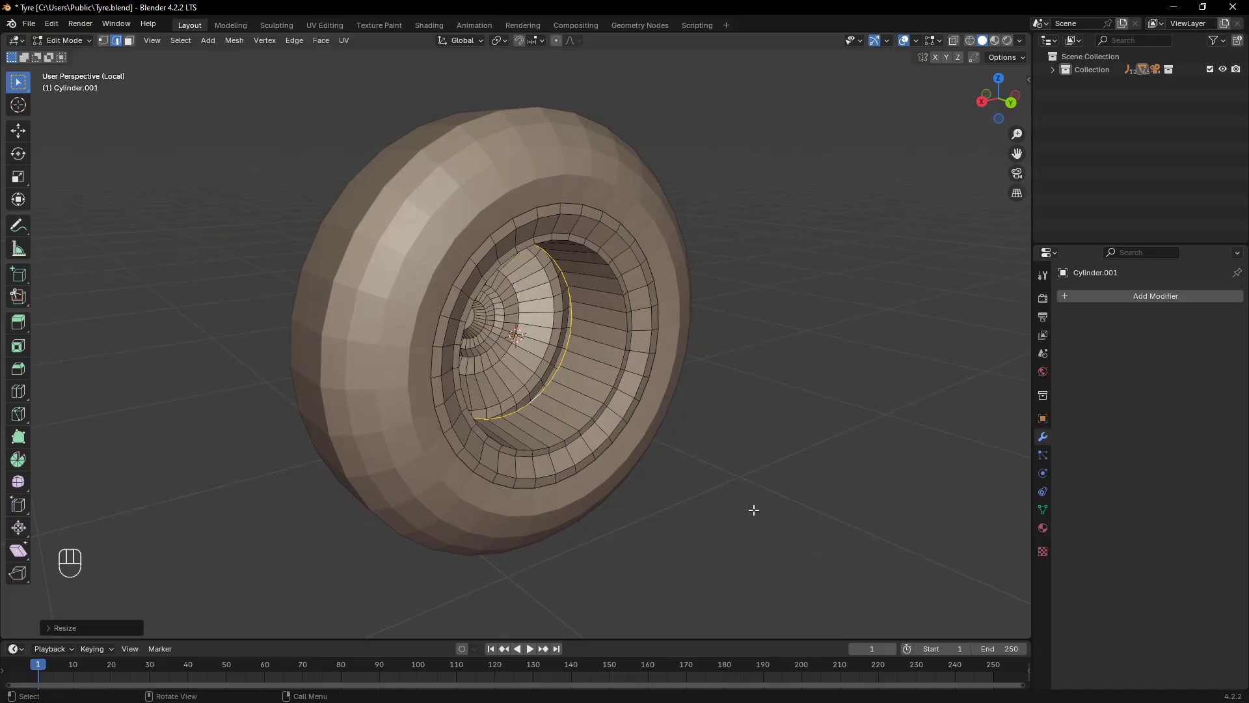
Extrude a slightly smaller ring and push it deeper along Y
{"action": "key", "text": "e"}
{"action": "key", "text": "s"}
{"action": "left_click", "coordinate": [625, 433]}
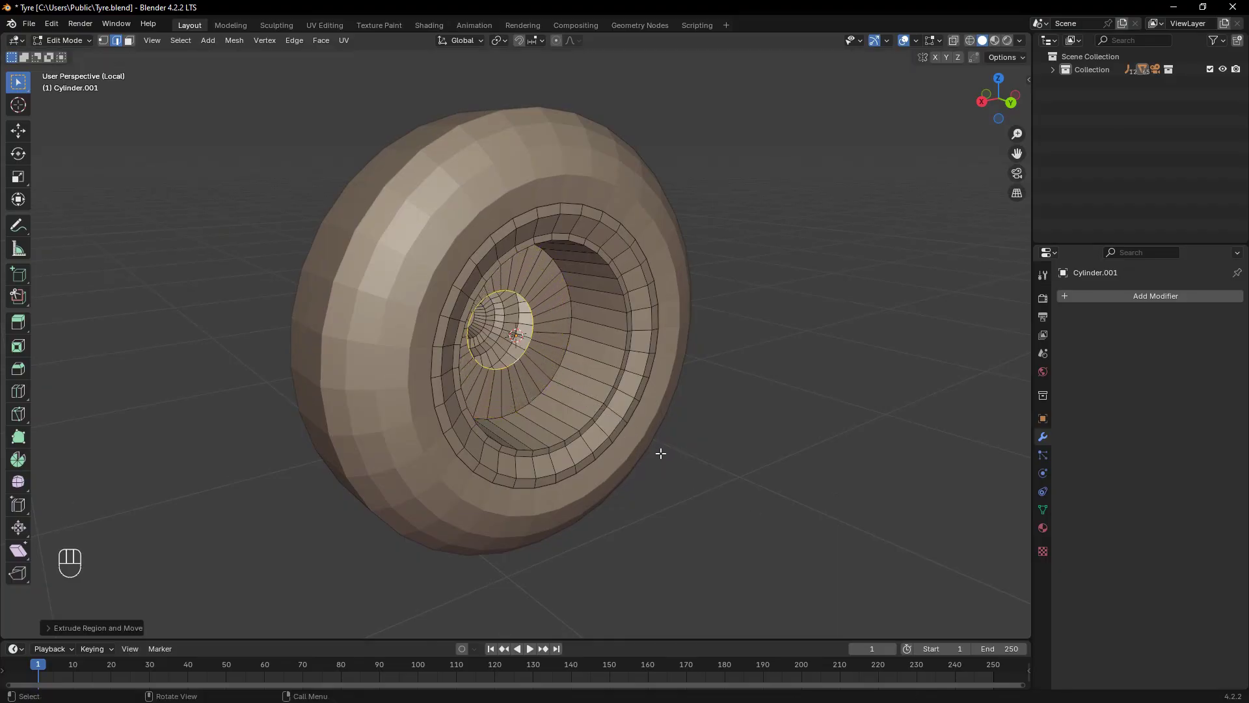
{"action": "middle_click_drag", "start_coordinate": [658, 452], "coordinate": [708, 469]}
{"action": "key", "text": "g"}
{"action": "key", "text": "y"}
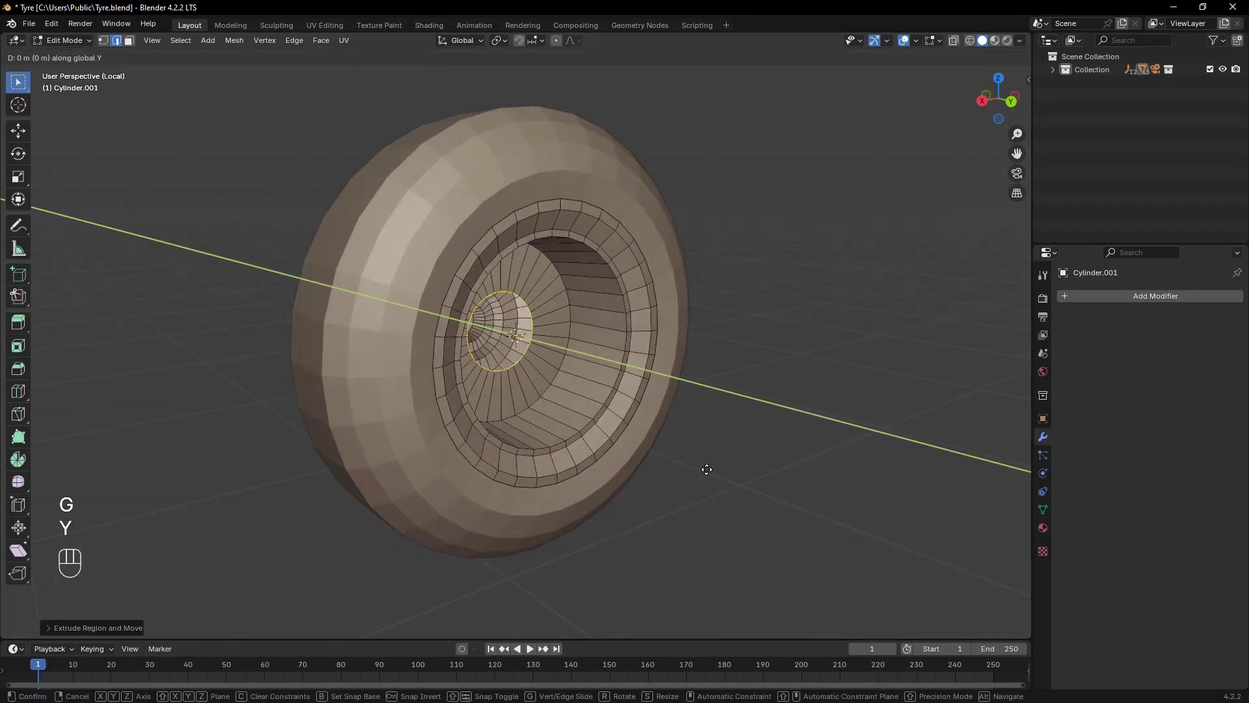
{"action": "left_click", "coordinate": [704, 468]}
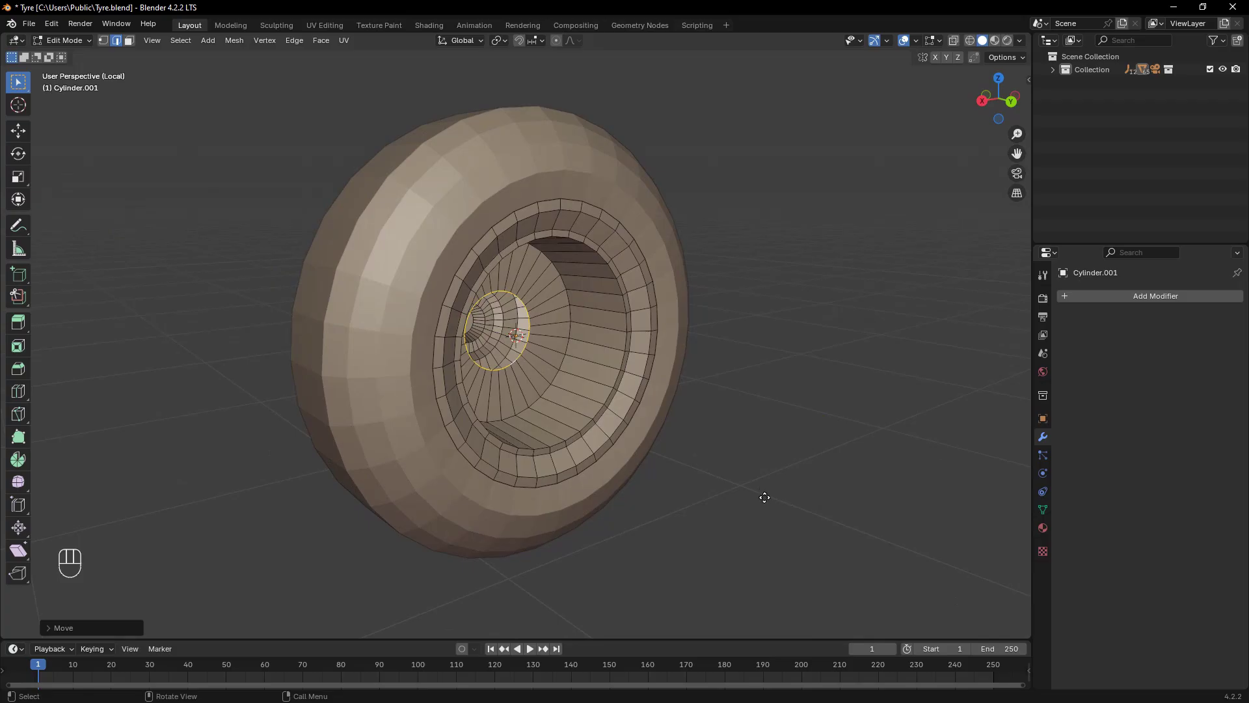
Extrude one more ring and shrink it to about half size
{"action": "key", "text": "e"}
{"action": "key", "text": "s"}
{"action": "left_click", "coordinate": [630, 408]}
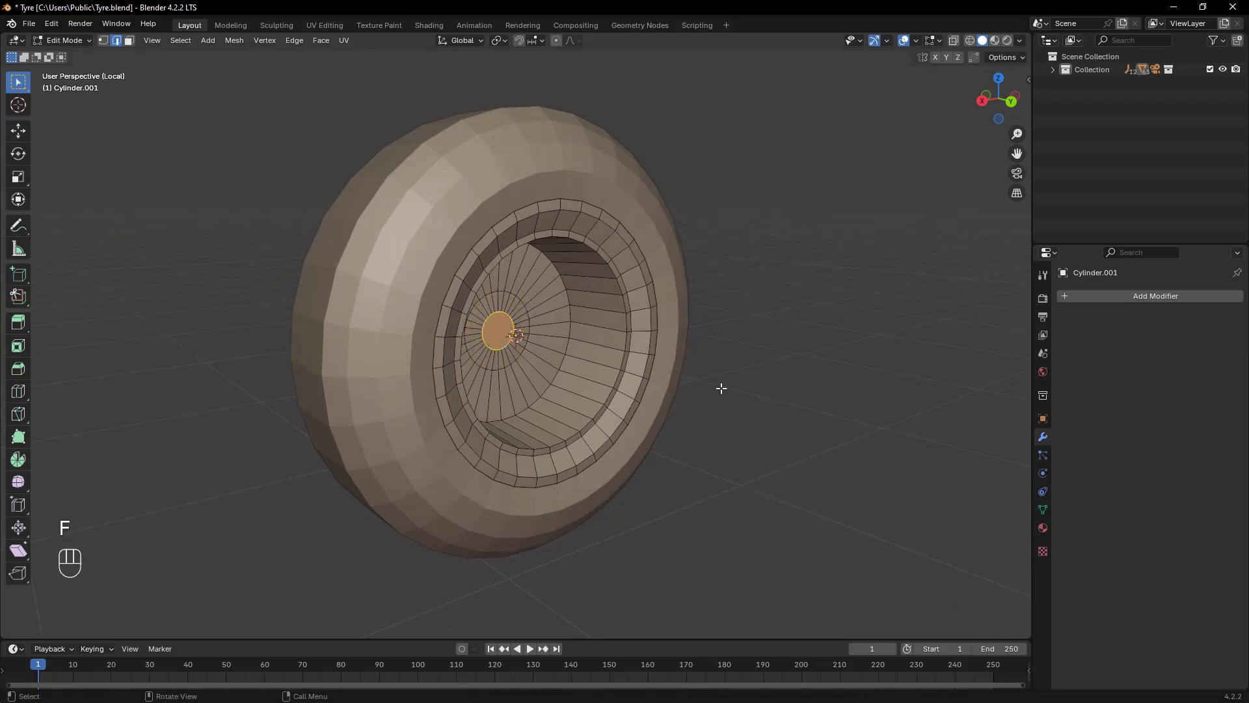
{"action": "middle_click_drag", "start_coordinate": [721, 388], "coordinate": [635, 384]}
Return to Object Mode and isolate the tyre and hub pieces together in local view
{"action": "key", "text": "Tab"}
{"action": "key", "text": "slash"}
{"action": "left_click", "coordinate": [635, 384], "text": "shift"}
{"action": "left_click", "coordinate": [529, 362], "text": "shift"}
{"action": "key", "text": "slash"}
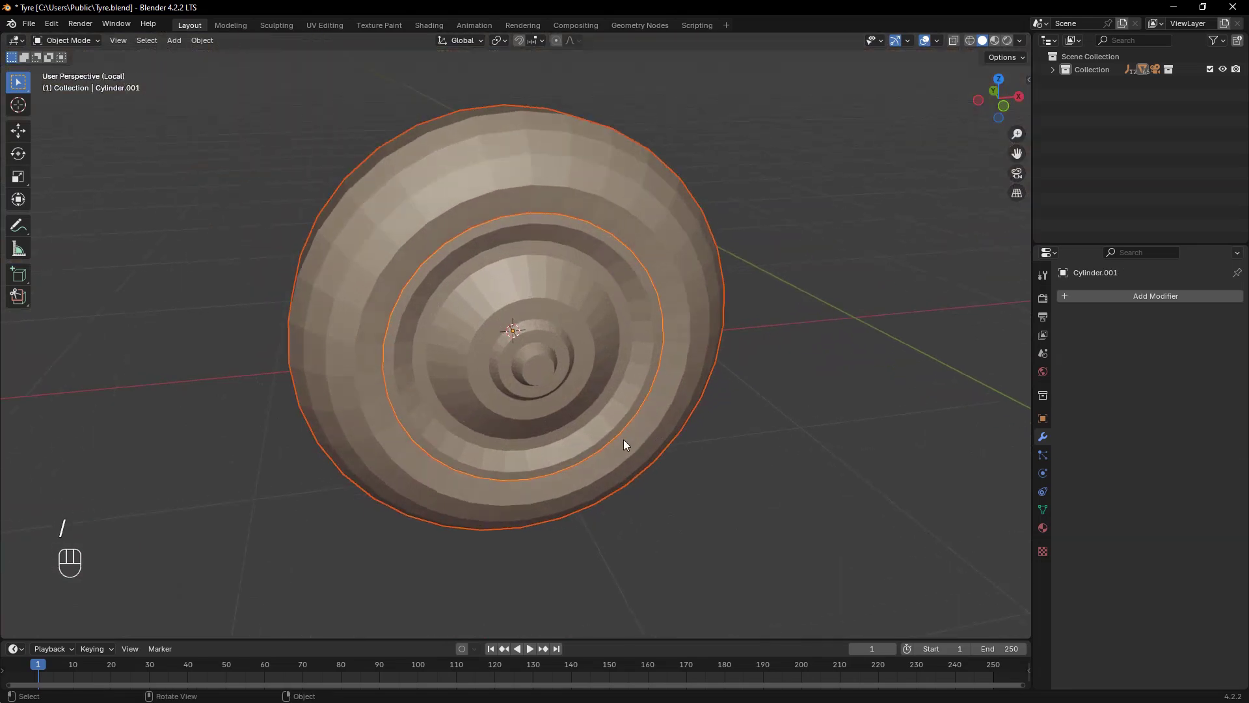
Clear the wheel selection and save Tyre.blend
{"action": "middle_click_drag", "start_coordinate": [624, 439], "coordinate": [717, 419]}
{"action": "left_click", "coordinate": [717, 419], "text": "ctrl"}
{"action": "key", "text": "ctrl+s"}
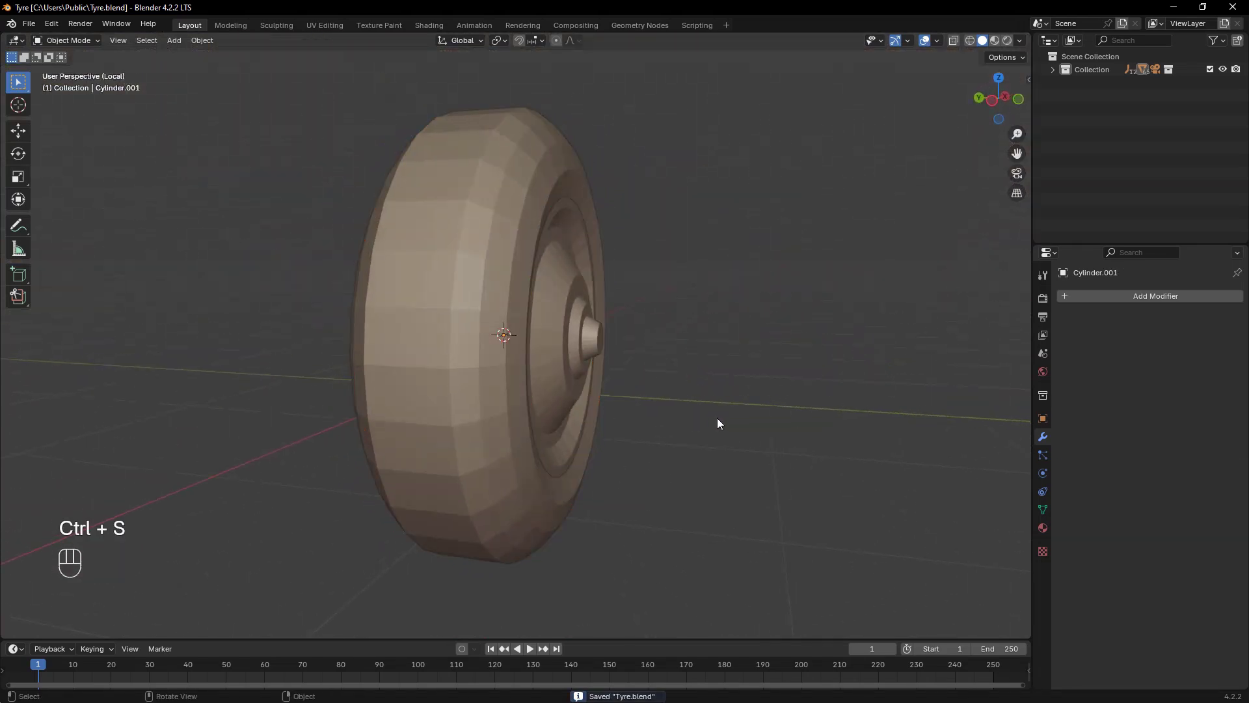
Isolate the tyre reference image in front view with wireframe display
{"action": "key", "text": "KP_1"}
{"action": "scroll", "coordinate": [536, 473], "scroll_direction": "up", "scroll_amount": 3}
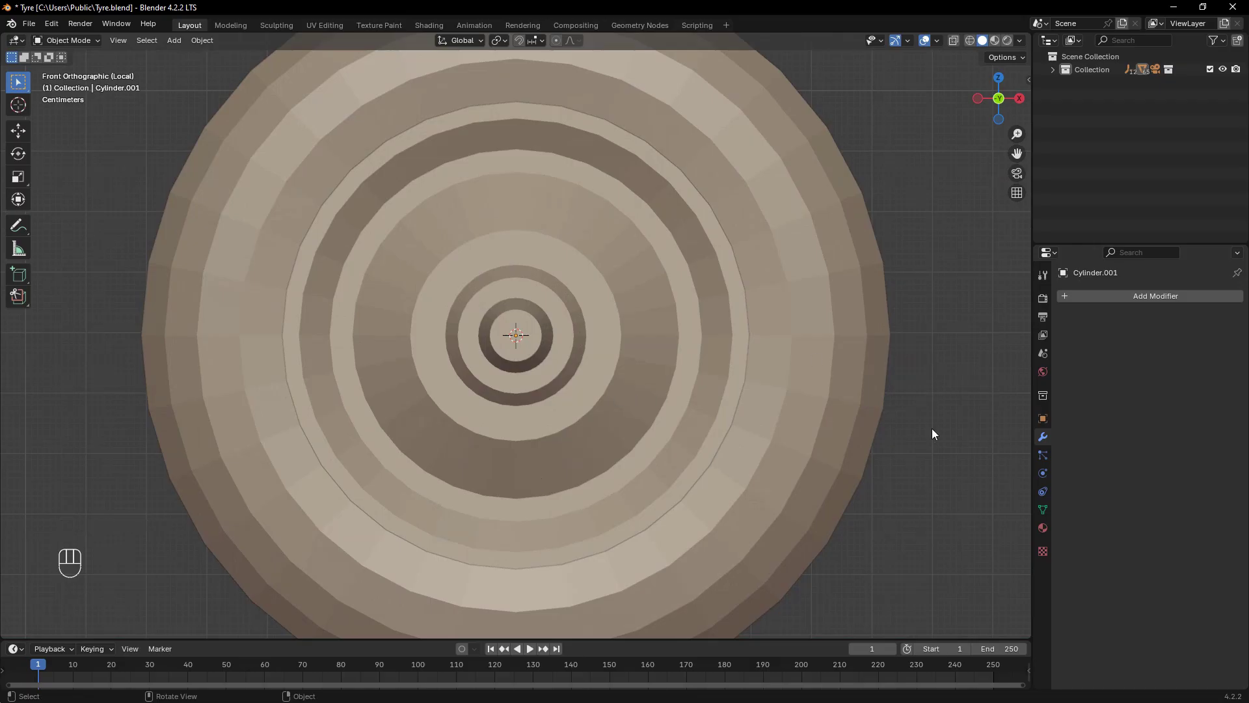
{"action": "key", "text": "KP_Divide"}
{"action": "key", "text": "KP_1"}
{"action": "left_click", "coordinate": [623, 408]}
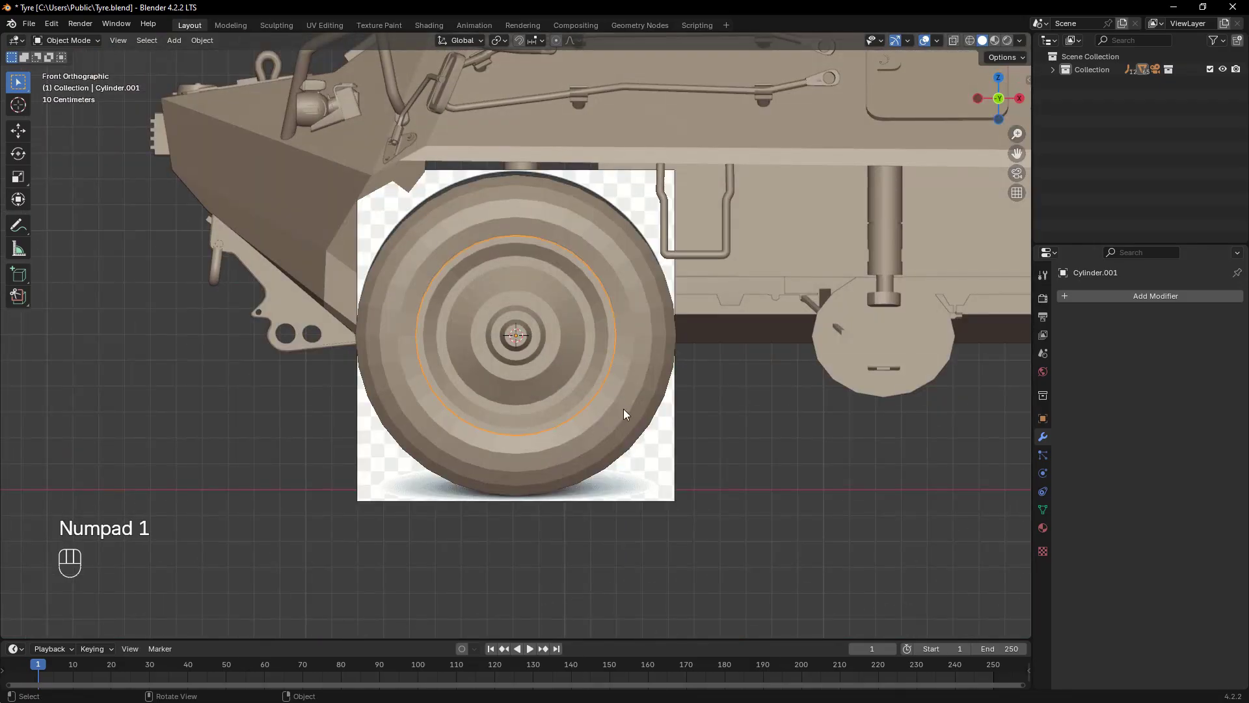
{"action": "key", "text": "KP_Divide"}
{"action": "scroll", "coordinate": [635, 459], "scroll_direction": "up", "scroll_amount": 7}
{"action": "key", "text": "shift+z"}
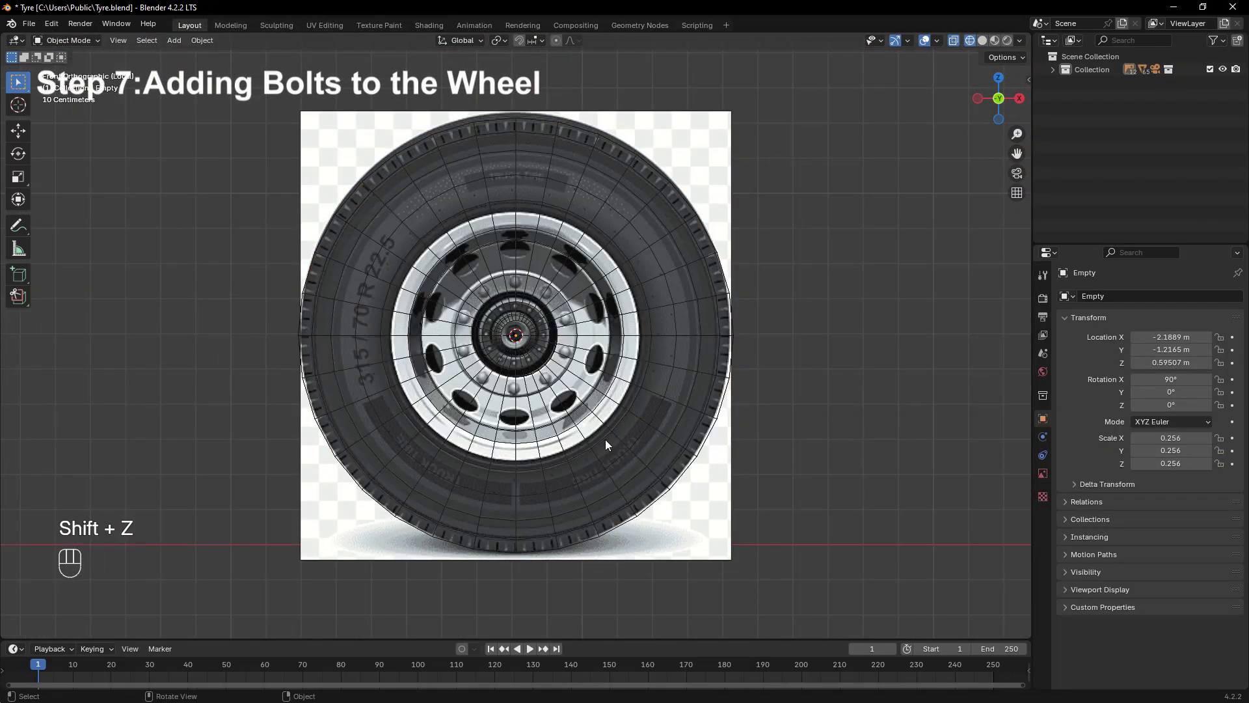
Add a new cylinder with 8 vertices
{"action": "scroll", "coordinate": [605, 439], "scroll_direction": "down", "scroll_amount": 8}
{"action": "scroll", "coordinate": [584, 354], "scroll_direction": "up", "scroll_amount": 2}
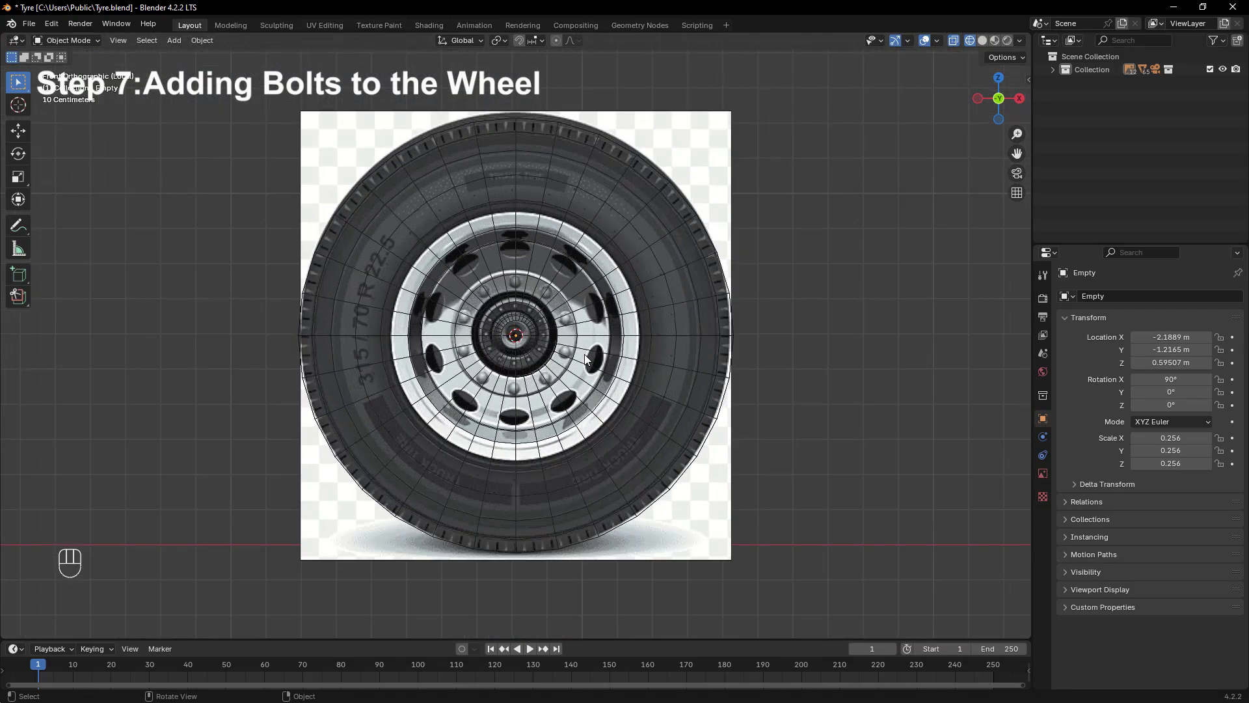
{"action": "key", "text": "shift+a"}
{"action": "mouse_move", "coordinate": [585, 354]}
{"action": "mouse_move", "coordinate": [592, 216]}
{"action": "left_click", "coordinate": [642, 280]}
{"action": "scroll", "coordinate": [628, 344], "scroll_direction": "down", "scroll_amount": 3}
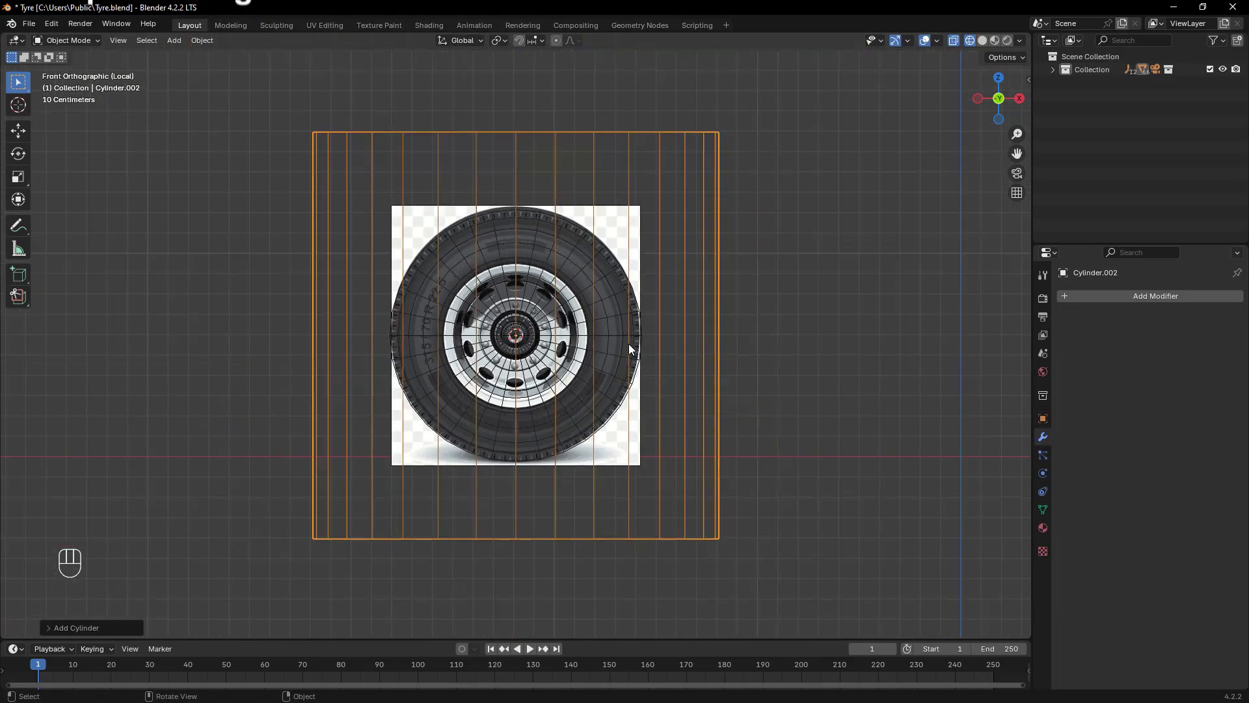
{"action": "type", "text": "8"}
{"action": "key", "text": "Return"}
Scale the cylinder down to 0.074 and move it out along Y from the tyre
{"action": "middle_click_drag", "start_coordinate": [653, 367], "coordinate": [774, 510]}
{"action": "key", "text": "s"}
{"action": "left_click", "coordinate": [622, 381]}
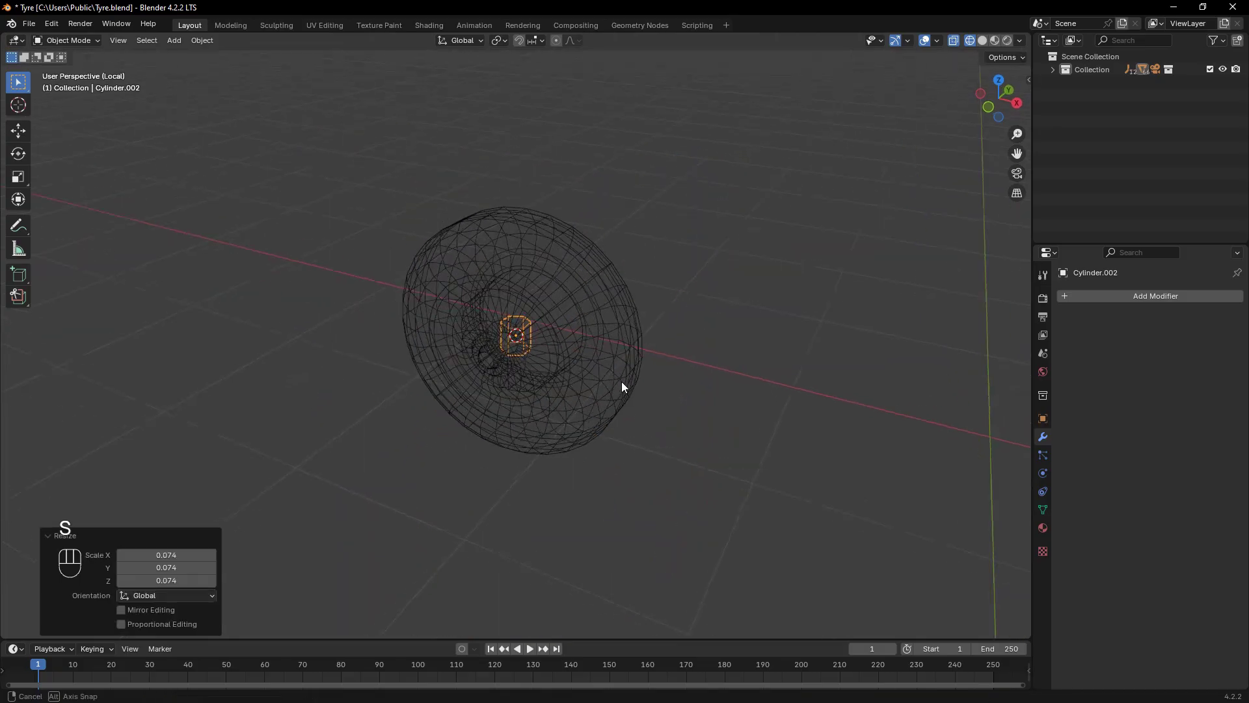
{"action": "middle_click_drag", "start_coordinate": [622, 385], "coordinate": [554, 317]}
{"action": "key", "text": "shift+space"}
{"action": "key", "text": "g"}
{"action": "left_click_drag", "start_coordinate": [555, 318], "coordinate": [416, 364]}
Scale the cylinder by 0.559, then return to solid shading, the full scene and front view
{"action": "middle_click_drag", "start_coordinate": [416, 365], "coordinate": [603, 448]}
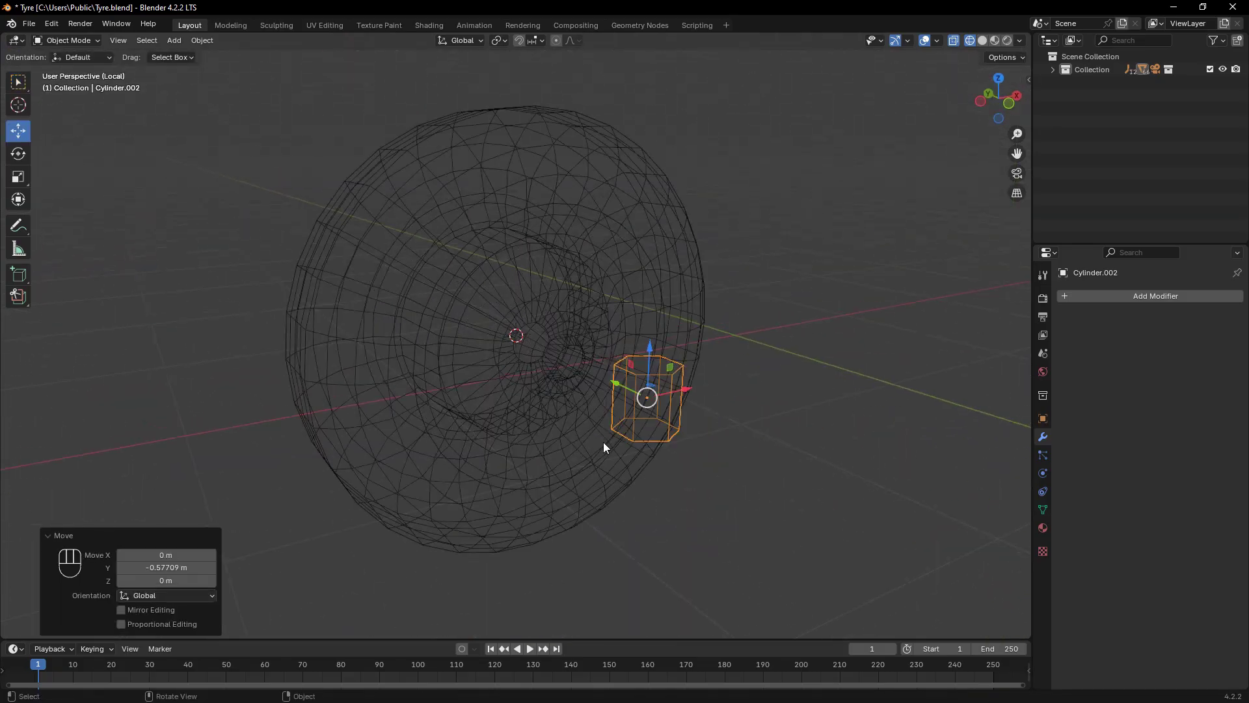
{"action": "scroll", "coordinate": [820, 521], "scroll_direction": "up", "scroll_amount": 2}
{"action": "key", "text": "s"}
{"action": "left_click", "coordinate": [751, 483]}
{"action": "mouse_move", "coordinate": [751, 483]}
{"action": "middle_mouse_down"}
{"action": "mouse_move", "coordinate": [606, 486]}
{"action": "mouse_move", "coordinate": [537, 467]}
{"action": "middle_mouse_up"}
{"action": "key", "text": "shift+z"}
{"action": "key", "text": "slash"}
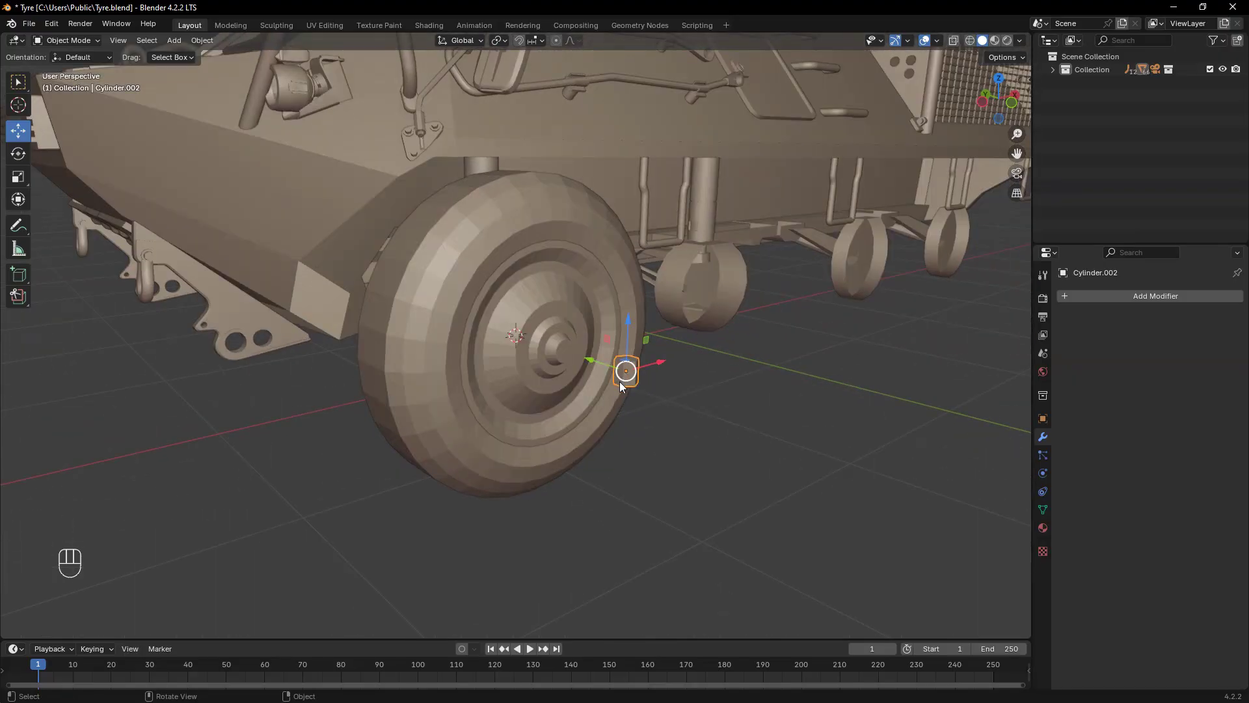
{"action": "key", "text": "KP_1"}
Rotate the cylinder 90° about X and raise it along Z to the top of the bolt circle
{"action": "key", "text": "shift+z"}
{"action": "scroll", "coordinate": [618, 384], "scroll_direction": "up", "scroll_amount": 4}
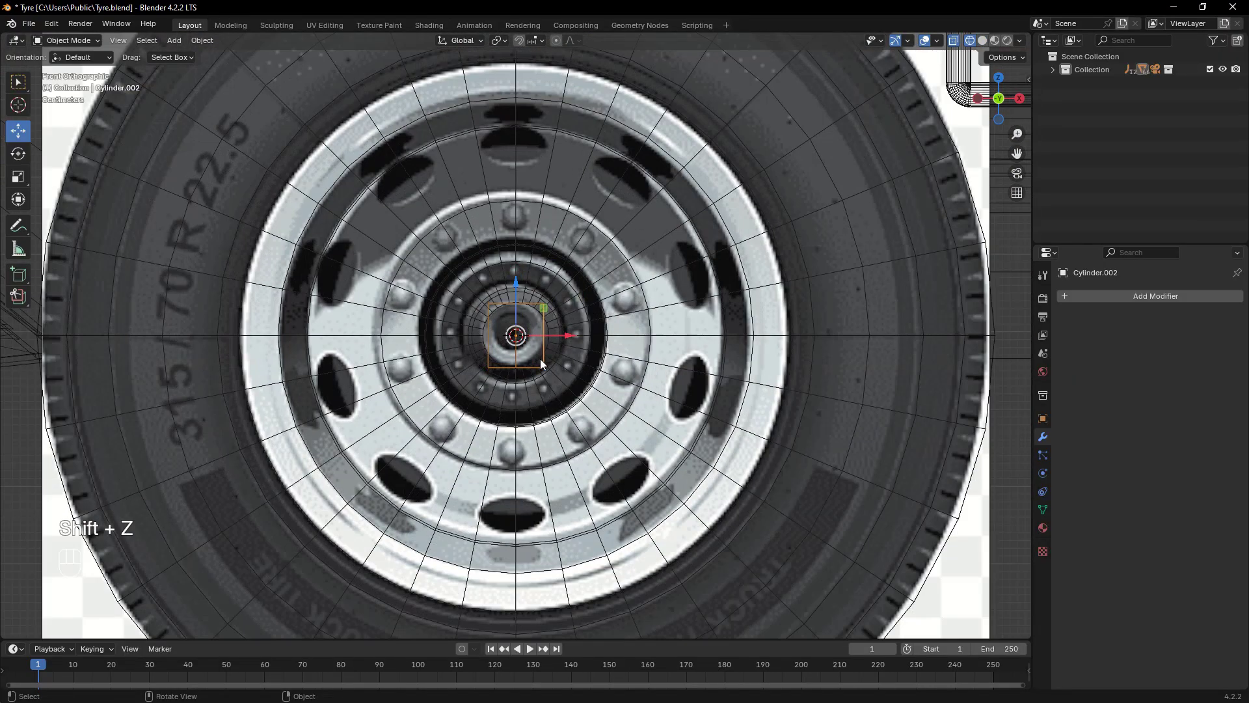
{"action": "key", "text": "r"}
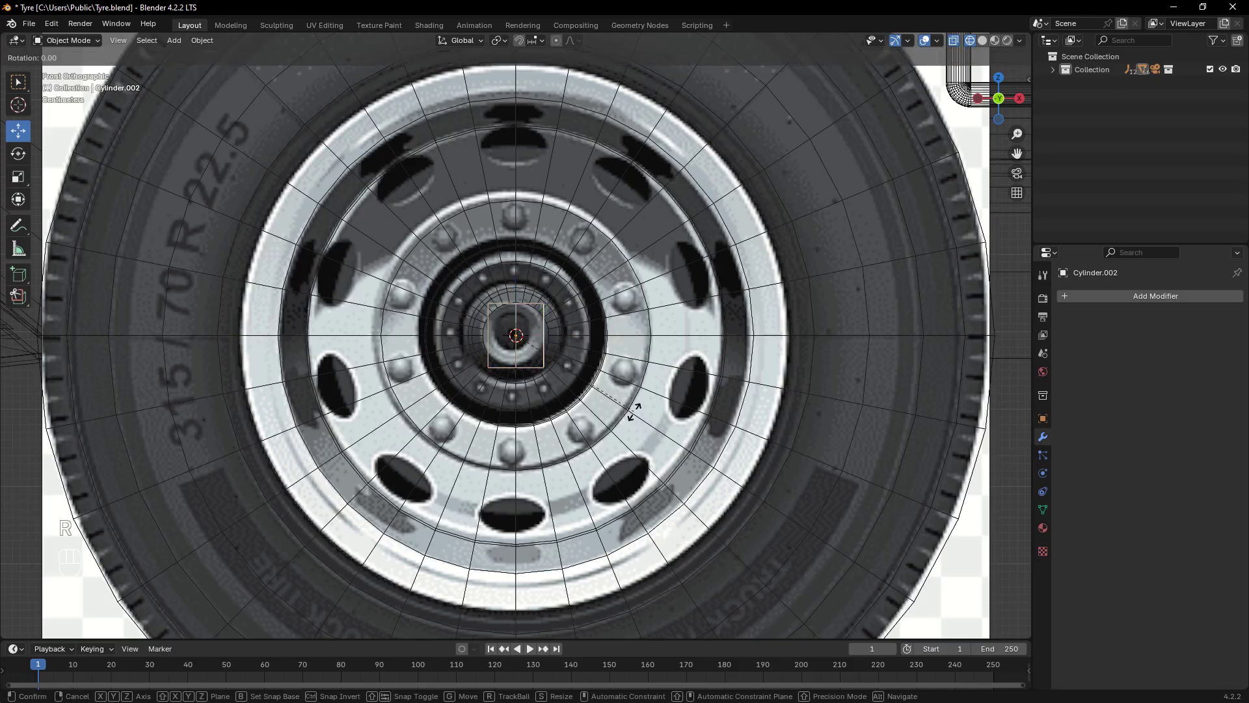
{"action": "key", "text": "x"}
{"action": "key", "text": "KP_9"}
{"action": "key", "text": "KP_0"}
{"action": "key", "text": "KP_Enter"}
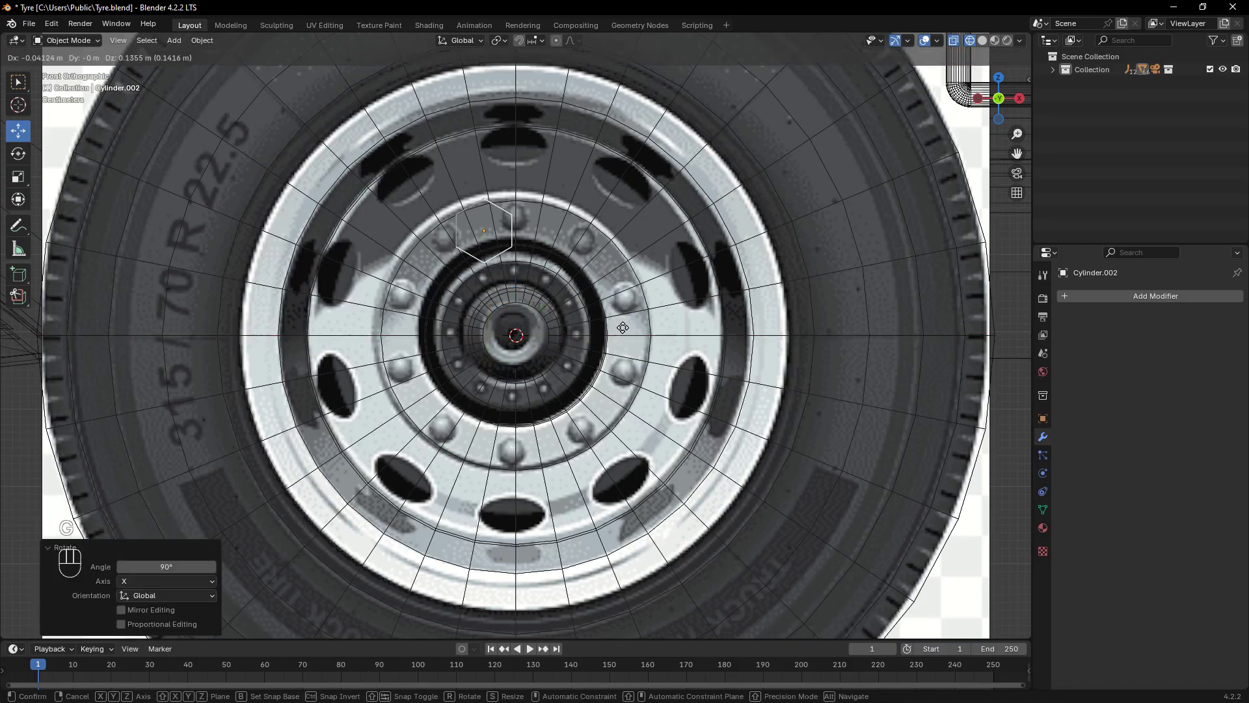
{"action": "key", "text": "g"}
{"action": "key", "text": "z"}
{"action": "left_click", "coordinate": [522, 164]}
Scale the bolt down, then isolate and inspect it in solid shading
{"action": "key", "text": "s"}
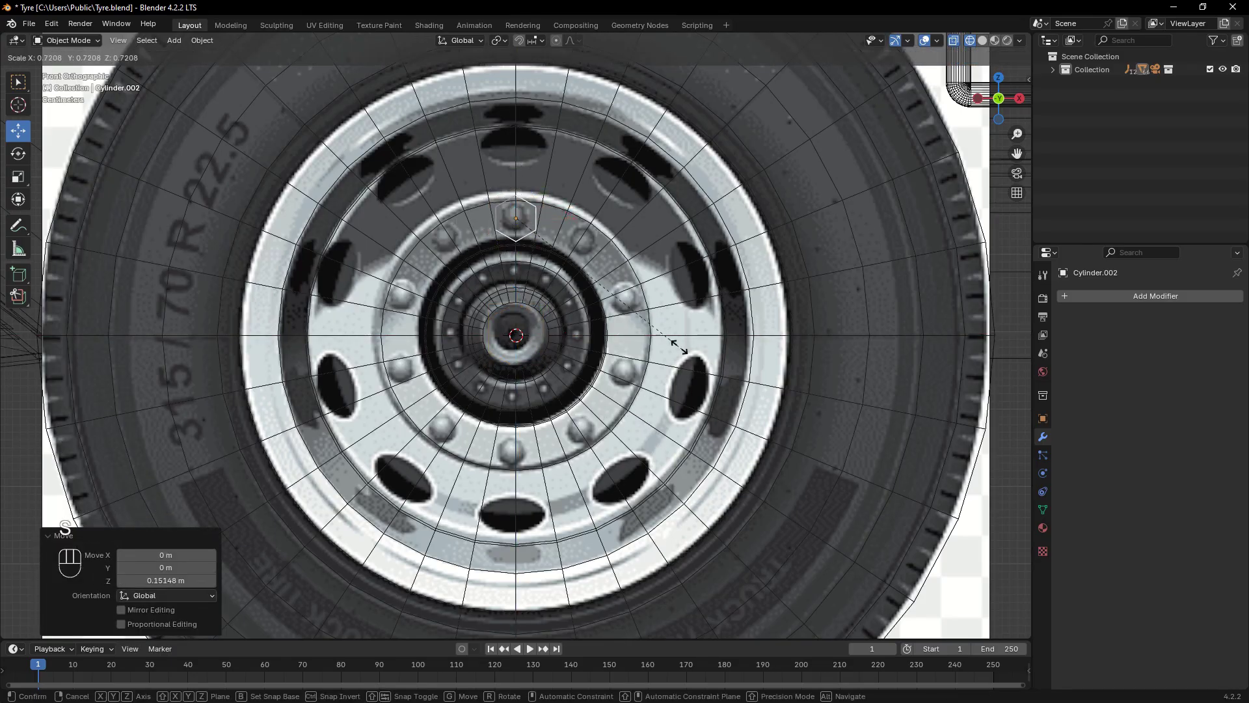
{"action": "left_click", "coordinate": [624, 299]}
{"action": "key", "text": "shift+z"}
{"action": "key", "text": "slash"}
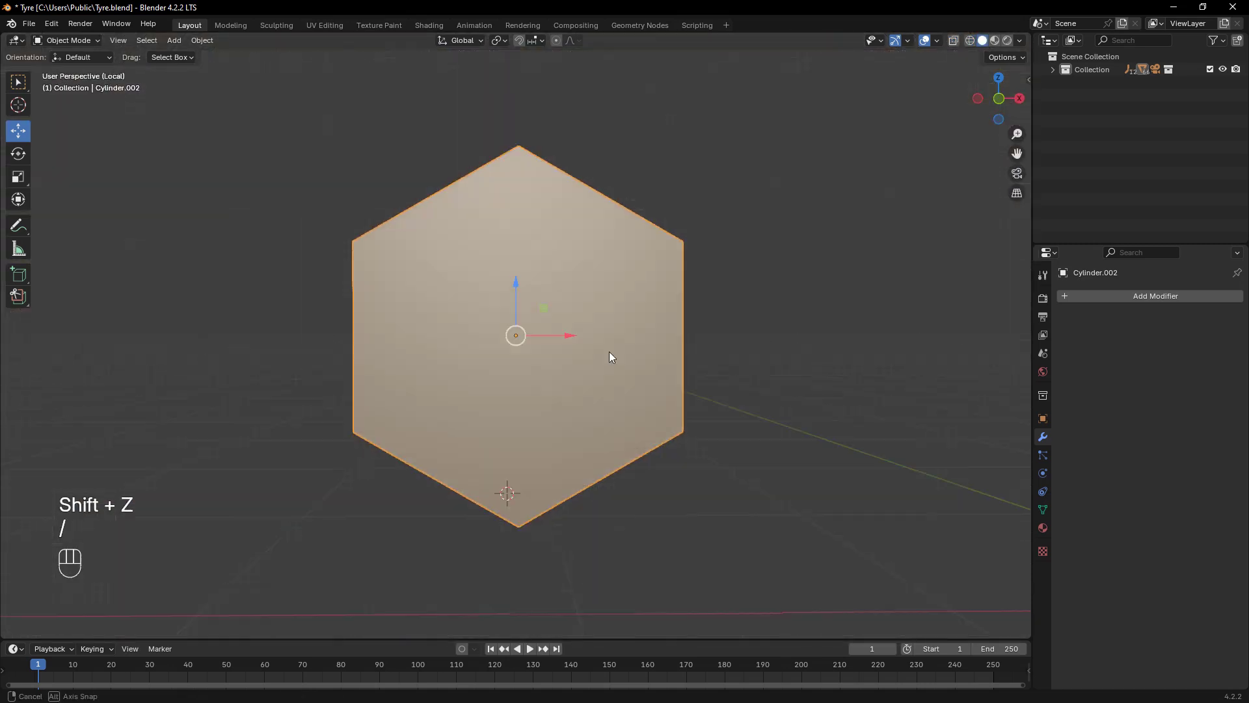
{"action": "mouse_move", "coordinate": [611, 355]}
{"action": "middle_mouse_down"}
{"action": "mouse_move", "coordinate": [763, 388]}
{"action": "mouse_move", "coordinate": [577, 326]}
{"action": "mouse_move", "coordinate": [653, 438]}
{"action": "mouse_move", "coordinate": [521, 365]}
{"action": "mouse_move", "coordinate": [550, 368]}
{"action": "mouse_move", "coordinate": [543, 354]}
{"action": "mouse_move", "coordinate": [661, 432]}
{"action": "mouse_move", "coordinate": [677, 419]}
{"action": "middle_mouse_up"}
{"action": "key", "text": "Tab"}
{"action": "key", "text": "alt+a"}
{"action": "key", "text": "Tab"}
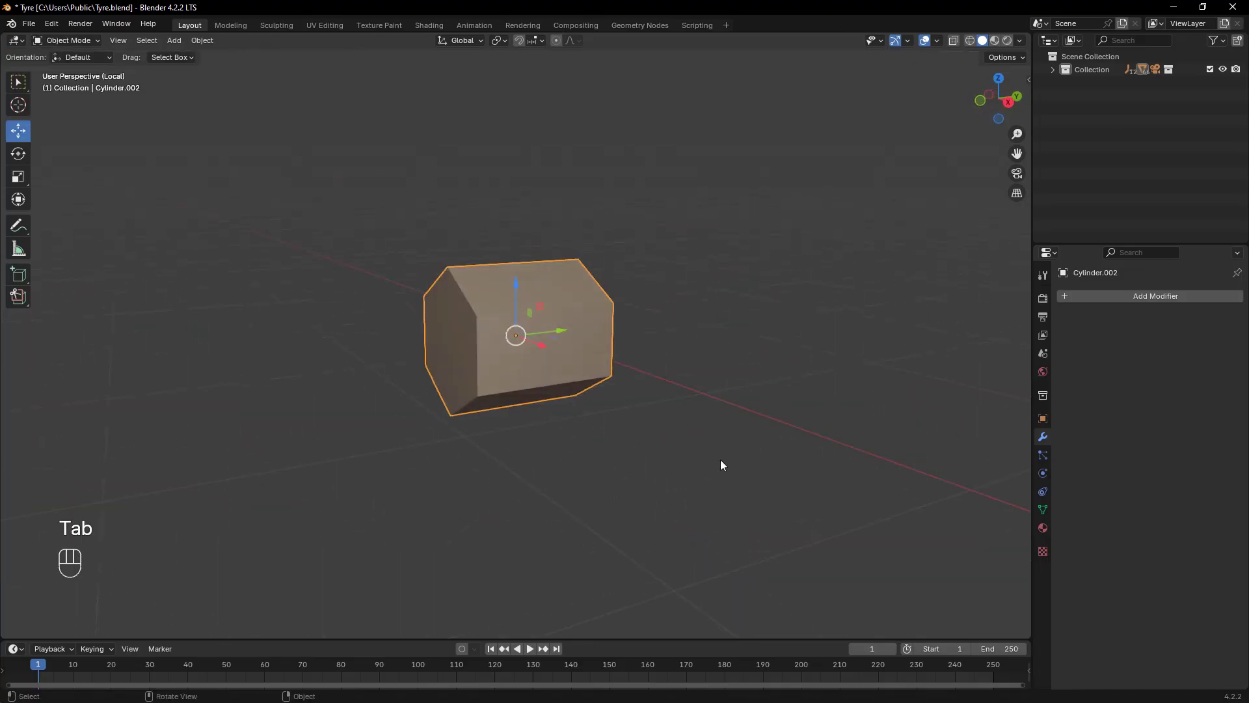
Flatten the bolt to 0.784 along Y and return to the full wheel in wireframe
{"action": "key", "text": "s"}
{"action": "key", "text": "x"}
{"action": "key", "text": "y"}
{"action": "left_click", "coordinate": [676, 449]}
{"action": "key", "text": "KP_1"}
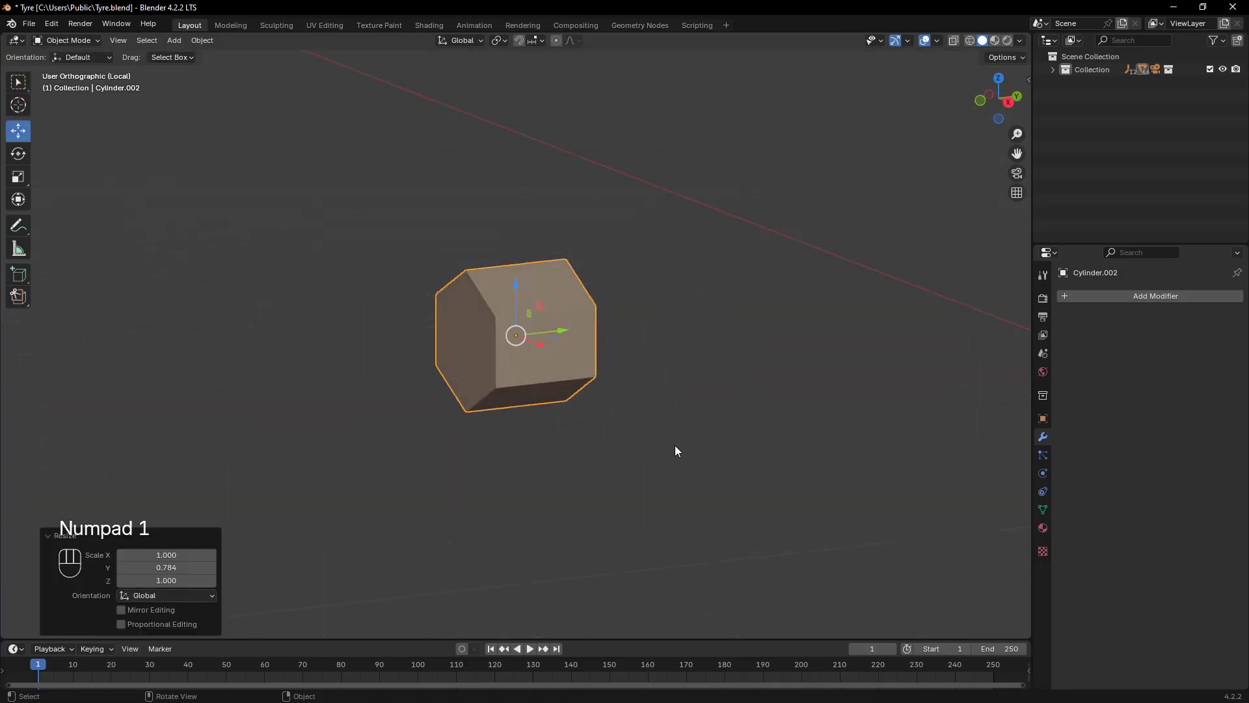
{"action": "key", "text": "KP_Divide"}
{"action": "key", "text": "shift+z"}
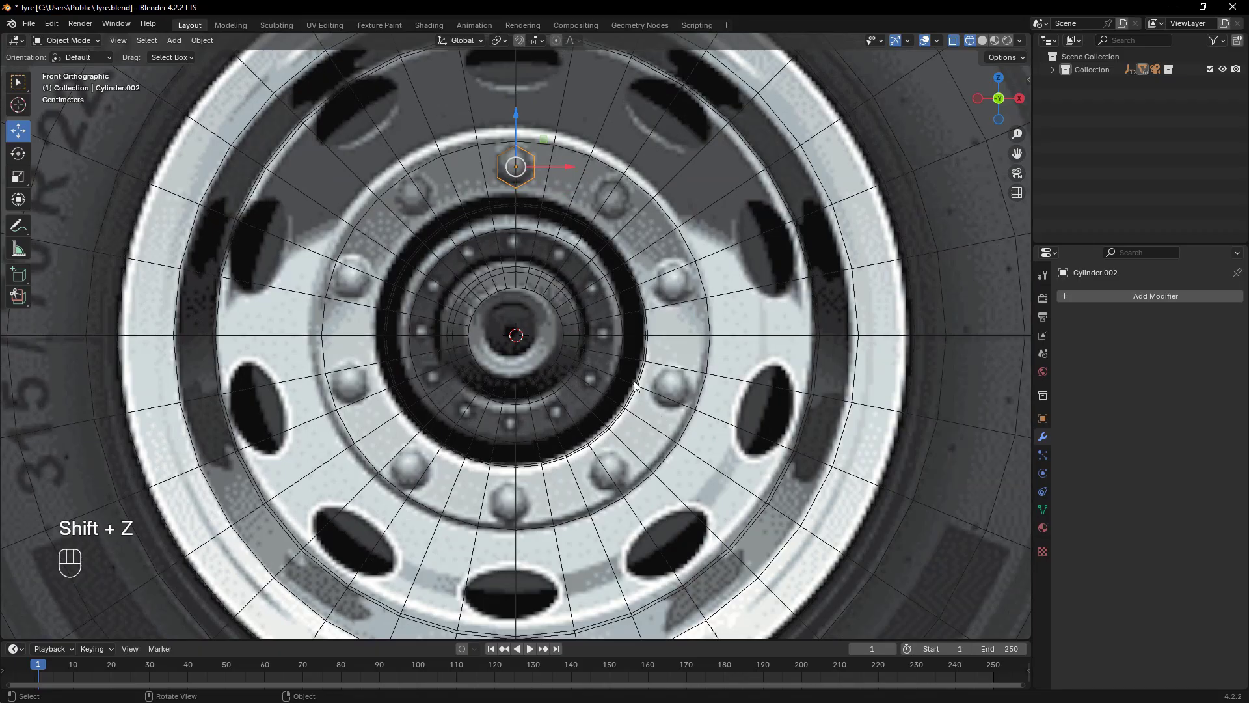
{"action": "right_click", "coordinate": [544, 229]}
Move the bolt's origin to the 3D cursor at the wheel centre, undoing a misplaced first copy
{"action": "mouse_move", "coordinate": [514, 276]}
{"action": "left_click", "coordinate": [631, 315]}
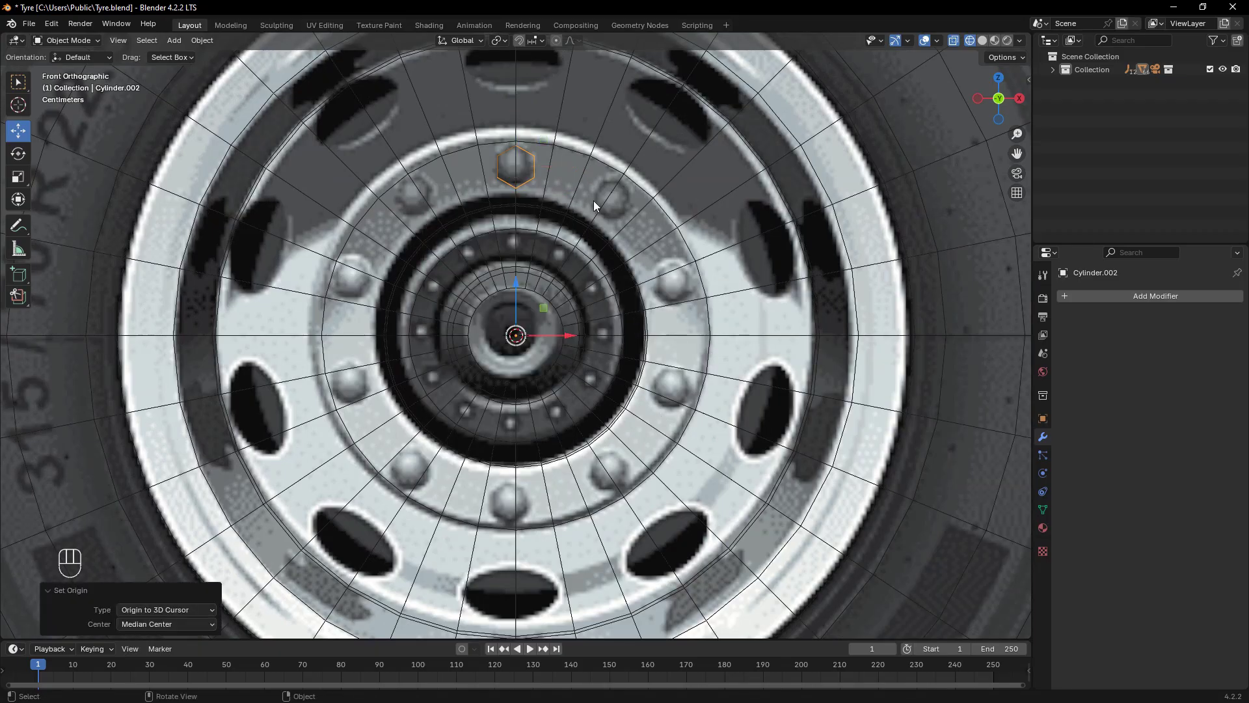
{"action": "key", "text": "shift+d"}
{"action": "key", "text": "r"}
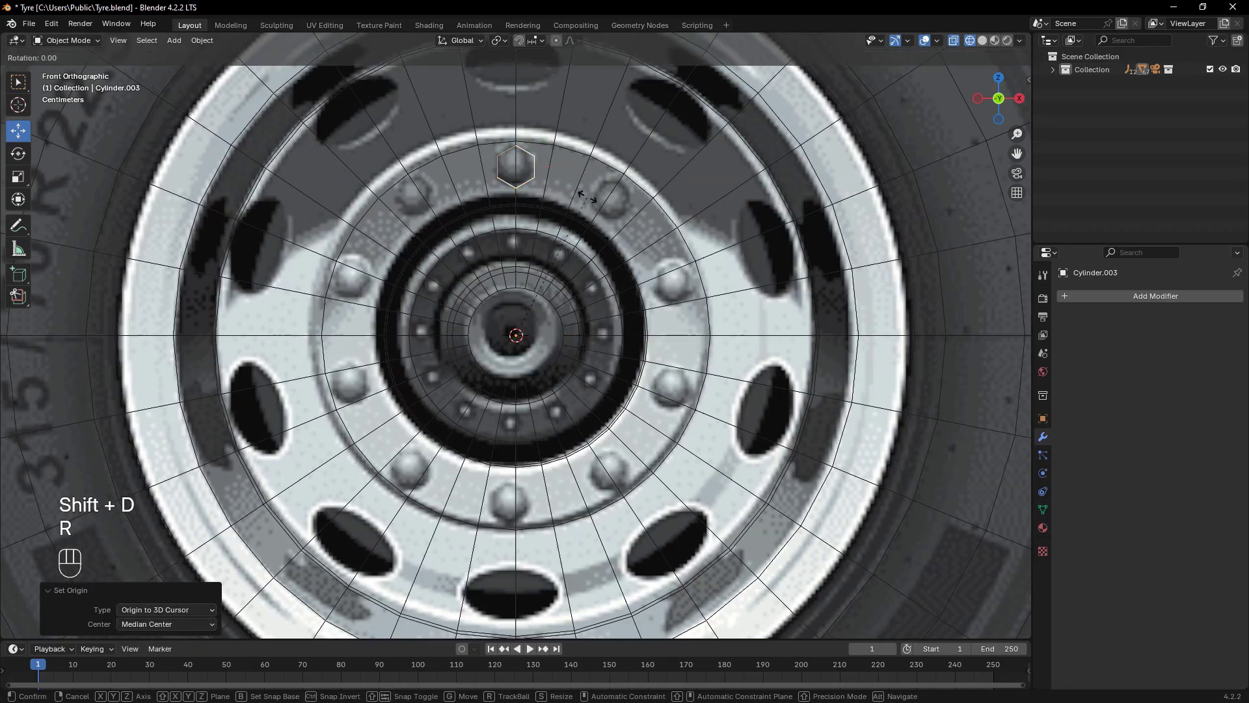
{"action": "left_click", "coordinate": [587, 197]}
{"action": "key", "text": "ctrl+z"}
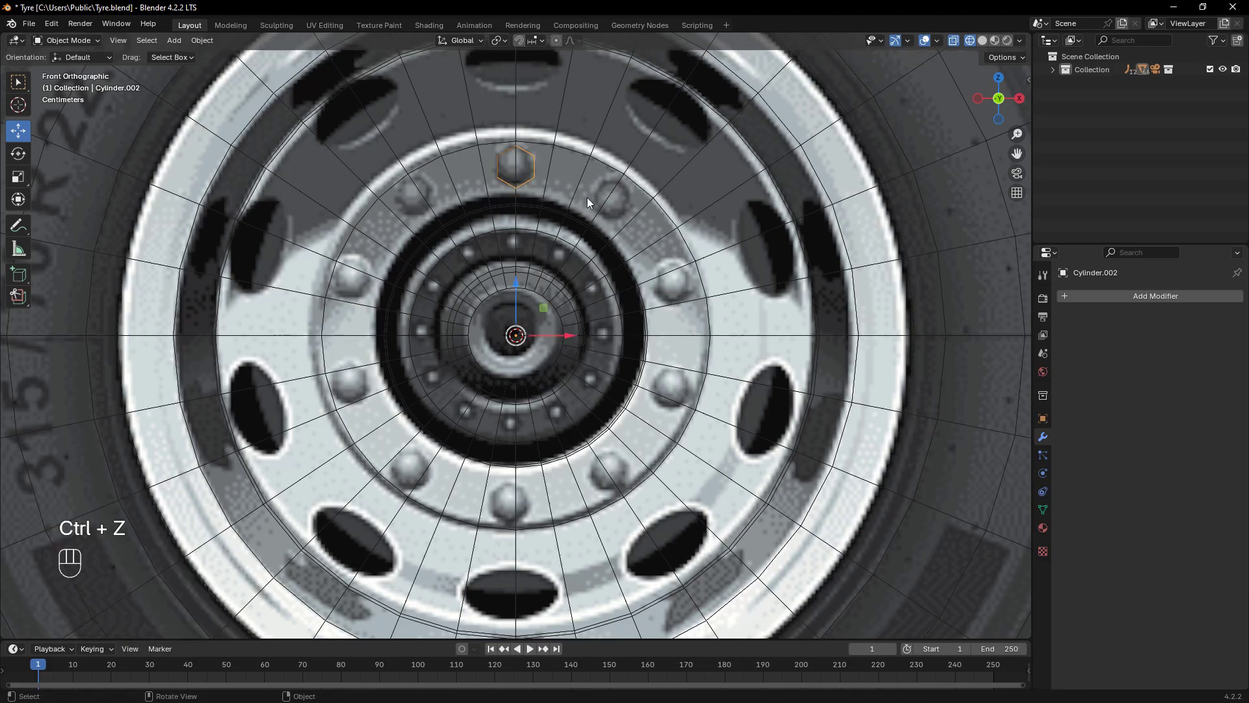
Duplicate the bolt rotated 30° around the centre and repeat to complete the twelve-bolt ring
{"action": "key", "text": "shift+d"}
{"action": "key", "text": "r"}
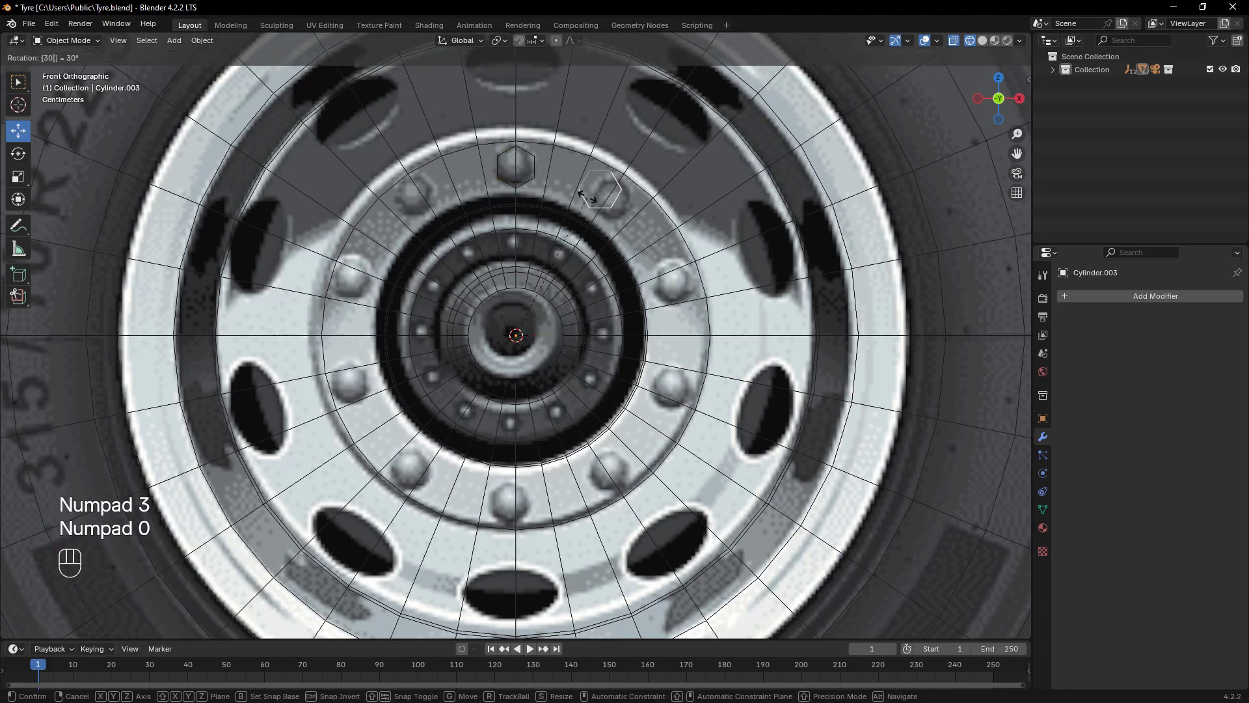
{"action": "key", "text": "Return"}
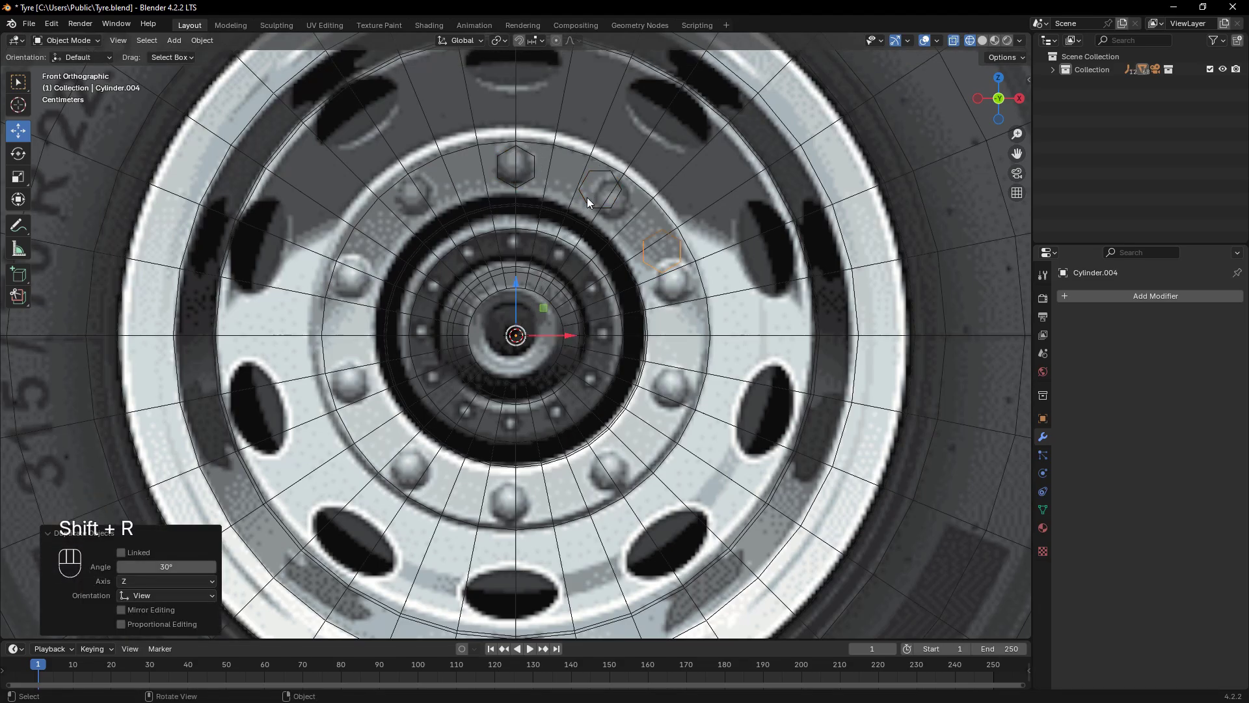
{"action": "key", "text": "shift+r"}
{"action": "key", "text": "shift+r"}
{"action": "key", "text": "shift+r"}
{"action": "key", "text": "shift+r"}
{"action": "key", "text": "shift+r"}
{"action": "key", "text": "shift+r"}
{"action": "key", "text": "shift+r"}
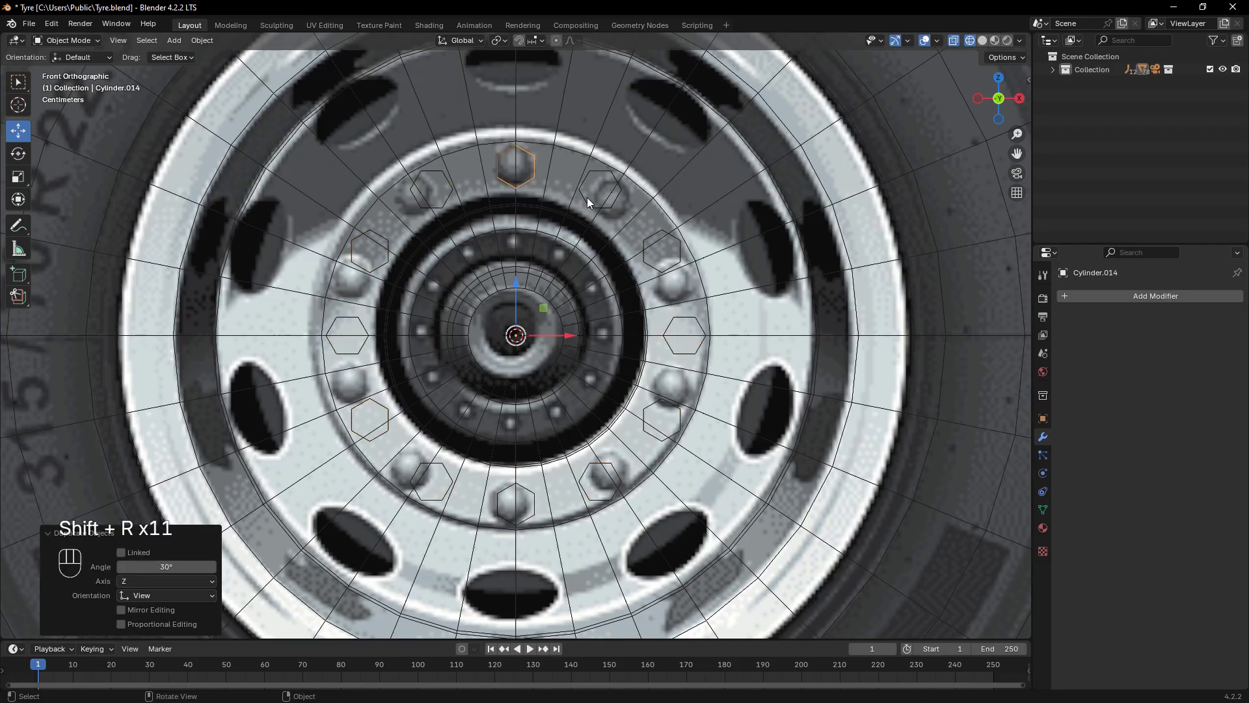
{"action": "key", "text": "ctrl+z"}
Select all twelve hexagonal bolts in a solid perspective view of the tyre
{"action": "key", "text": "shift+z"}
{"action": "middle_click_drag", "start_coordinate": [702, 233], "coordinate": [553, 384]}
{"action": "left_click_drag", "start_coordinate": [740, 218], "coordinate": [847, 485]}
{"action": "middle_click_drag", "start_coordinate": [848, 485], "coordinate": [650, 390]}
Slide the twelve bolts along Y onto the wheel's rim face and save Tyre.blend
{"action": "key", "text": "g"}
{"action": "key", "text": "y"}
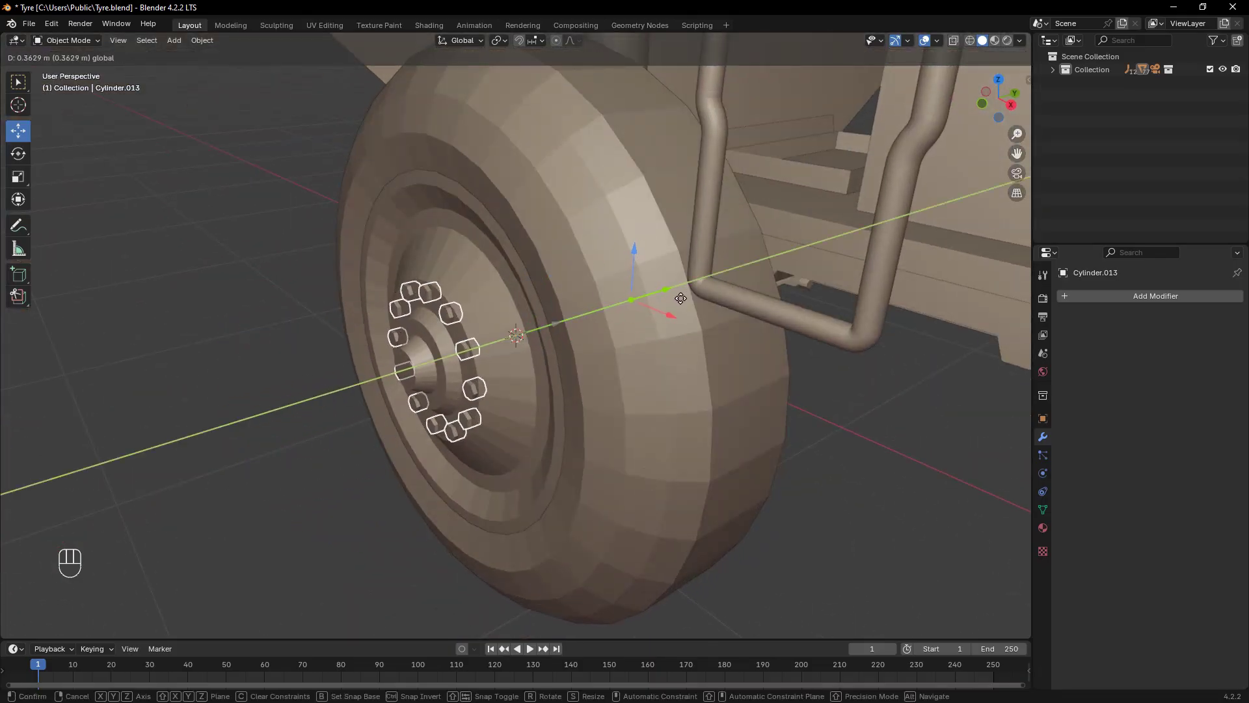
{"action": "left_click", "coordinate": [638, 300]}
{"action": "middle_click_drag", "start_coordinate": [638, 299], "coordinate": [586, 382]}
{"action": "scroll", "coordinate": [590, 376], "scroll_direction": "up", "scroll_amount": 6}
{"action": "scroll", "coordinate": [591, 377], "scroll_direction": "down", "scroll_amount": 5}
{"action": "key", "text": "ctrl+s"}
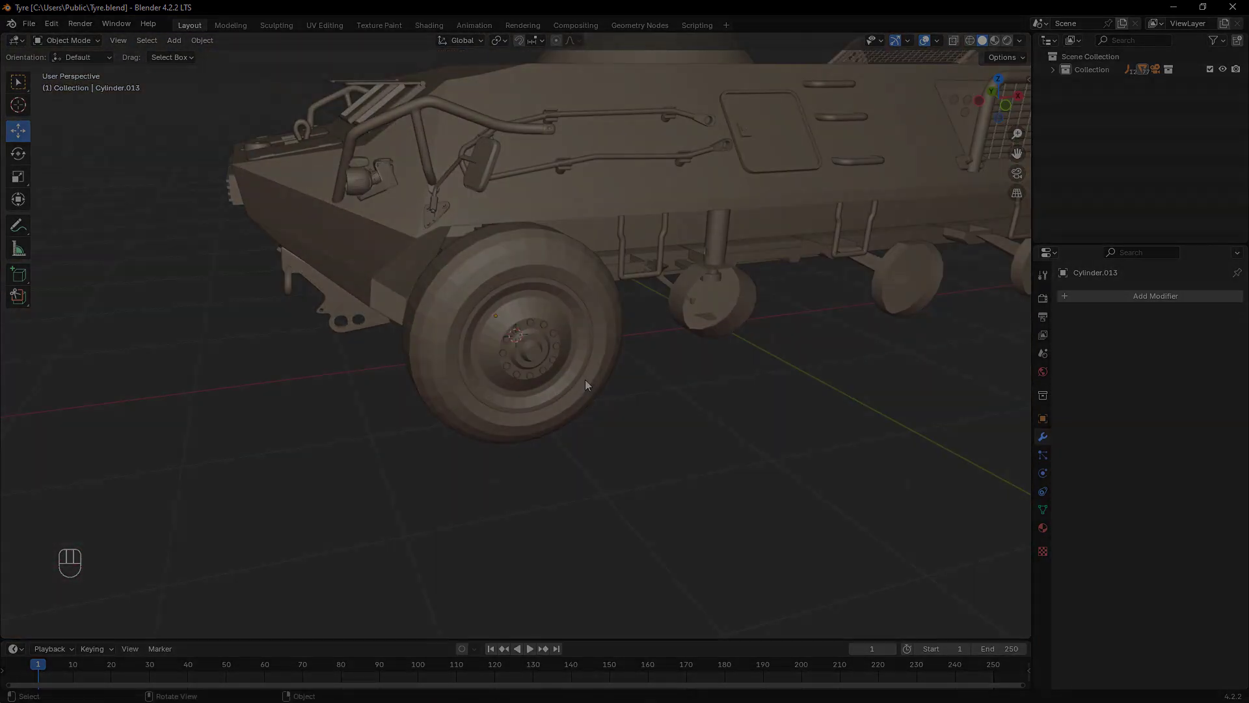